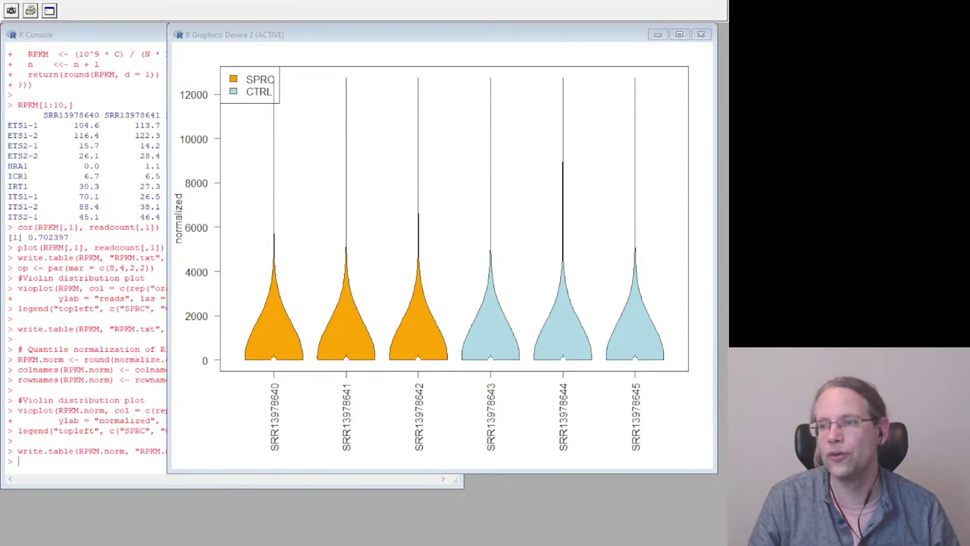
Run the LOG2 Qnorm RPKM code block that computes RPKM.l2 from RPKM.norm, including its violin plot and RPKM.norm.log2.txt export
{"action": "left_click", "coordinate": [60, 453]}
{"action": "key", "text": "ctrl+v"}
{"action": "left_click", "coordinate": [625, 328]}
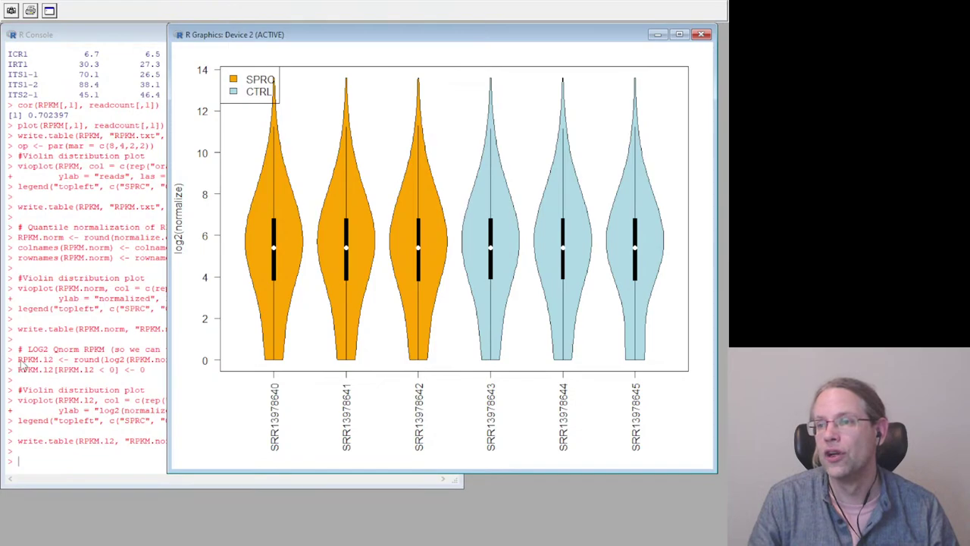
Begin a plot command in the console with the first column of RPKM.l2, RPKM.l2[,1], as its first argument
{"action": "left_click_drag", "start_coordinate": [18, 359], "coordinate": [54, 366]}
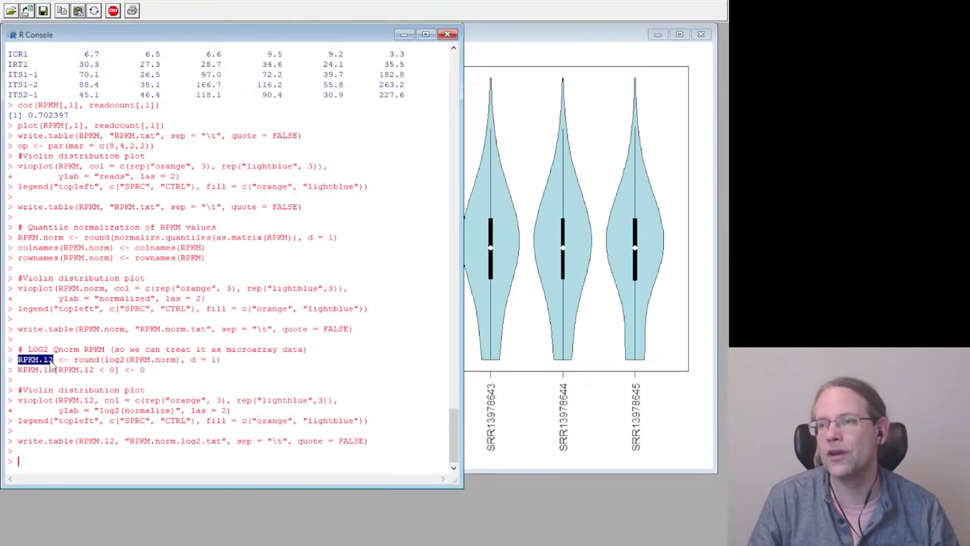
{"action": "key", "text": "ctrl+c"}
{"action": "key", "text": "ctrl+v"}
{"action": "type", "text": "["}
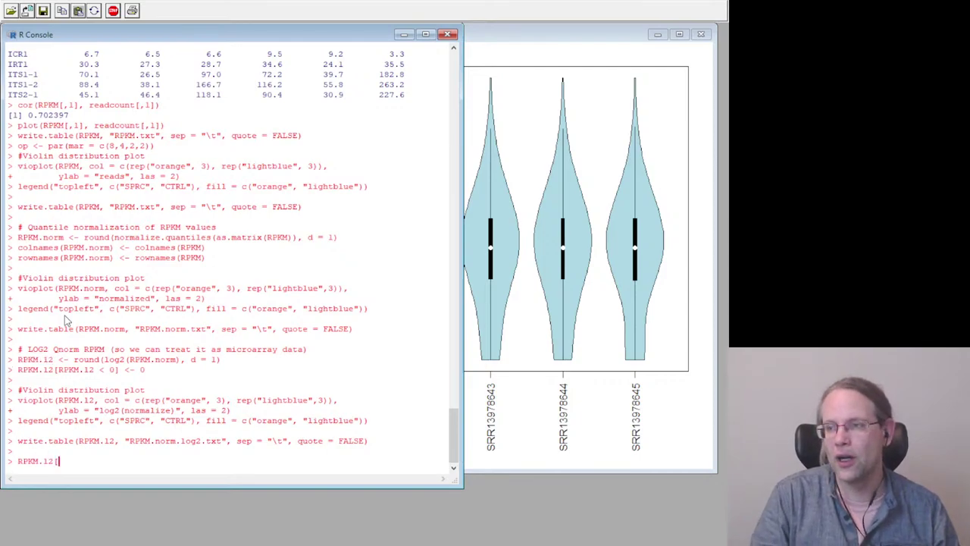
{"action": "type", "text": ",1"}
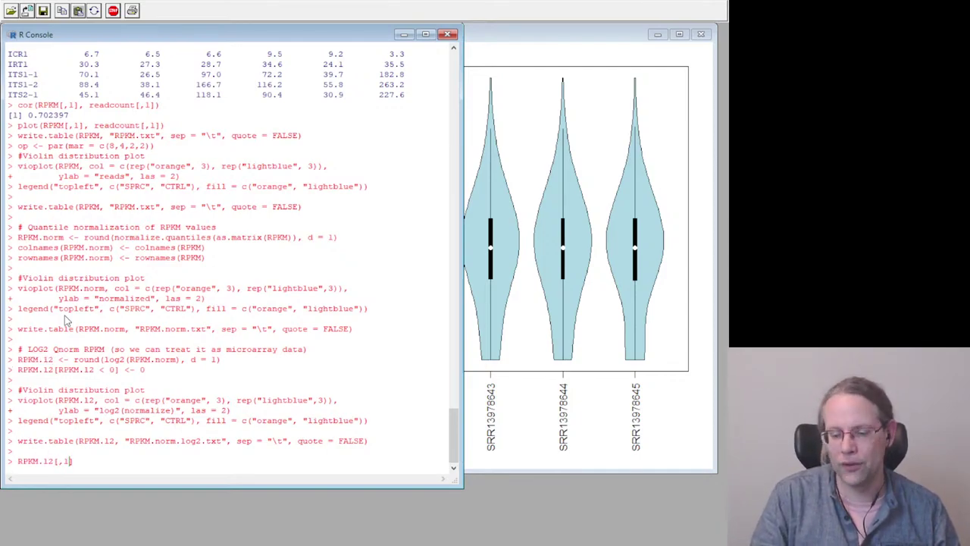
{"action": "type", "text": "plot("}
{"action": "key", "text": "End"}
{"action": "type", "text": ")"}
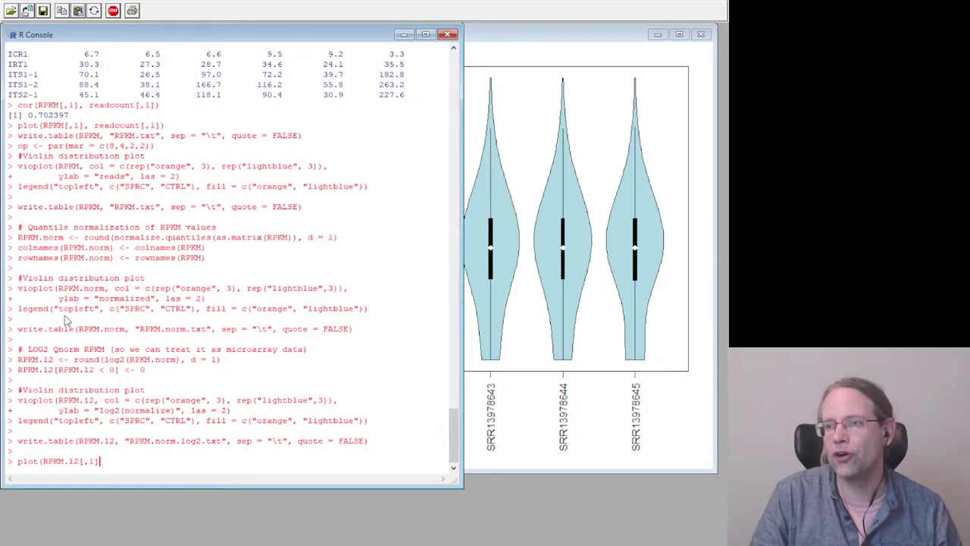
Complete the plot command with RPKM.norm[,1] as the second argument, run it and show the scatter plot
{"action": "type", "text": ", "}
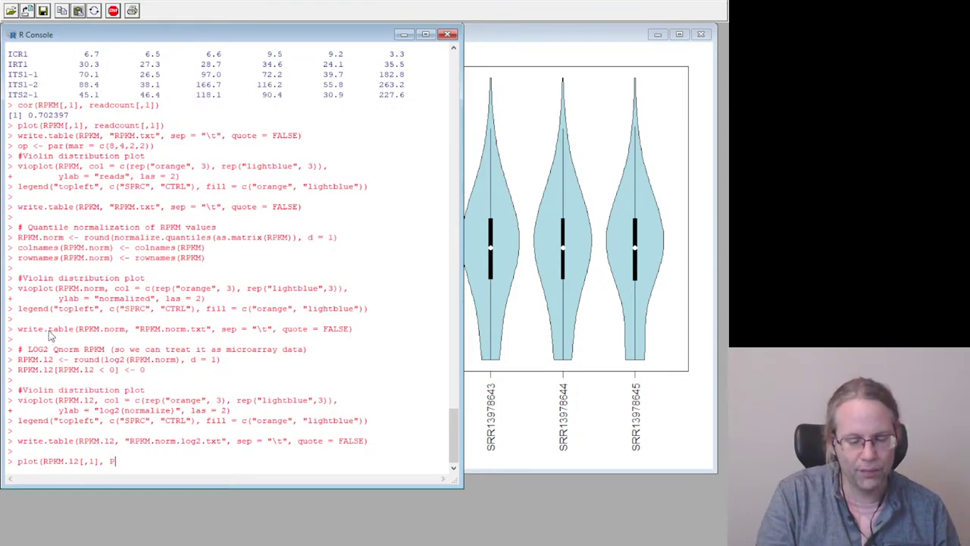
{"action": "type", "text": "RPKM[]"}
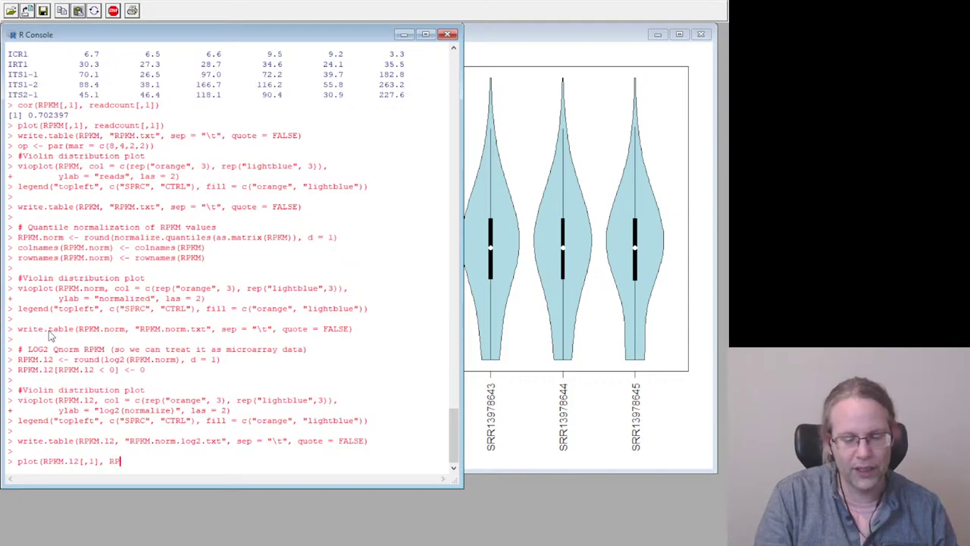
{"action": "key", "text": "Left"}
{"action": "key", "text": "Left"}
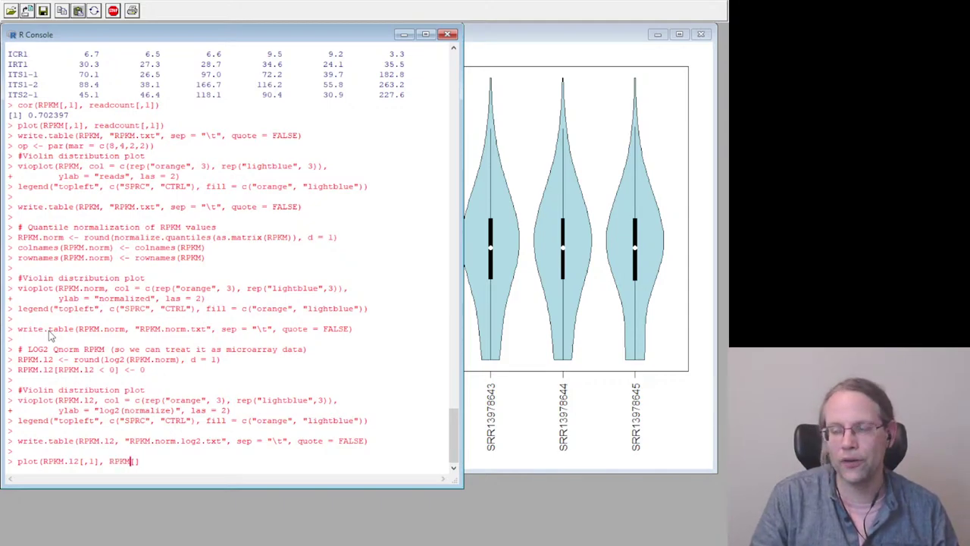
{"action": "type", "text": ","}
{"action": "key", "text": "BackSpace"}
{"action": "type", "text": ".norm"}
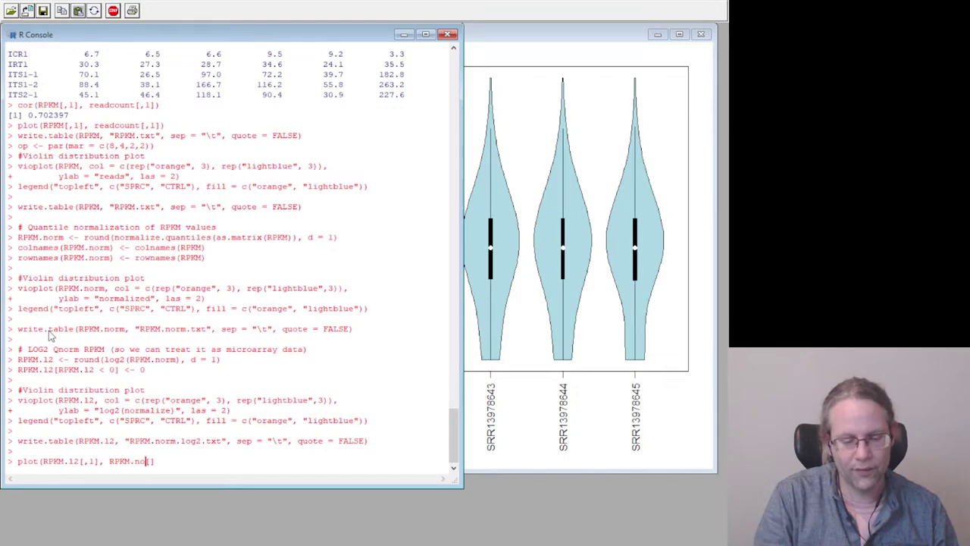
{"action": "type", "text": ",1"}
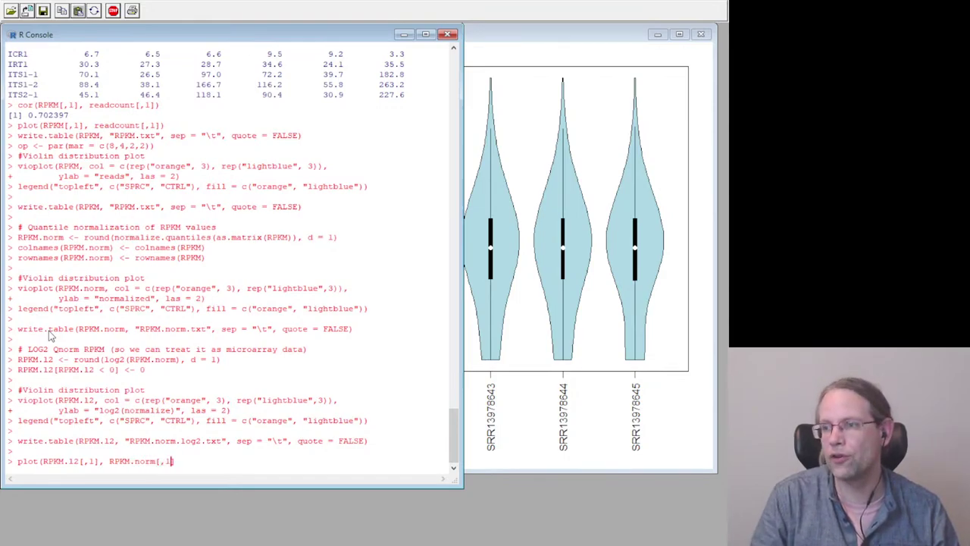
{"action": "type", "text": ")"}
{"action": "key", "text": "Return"}
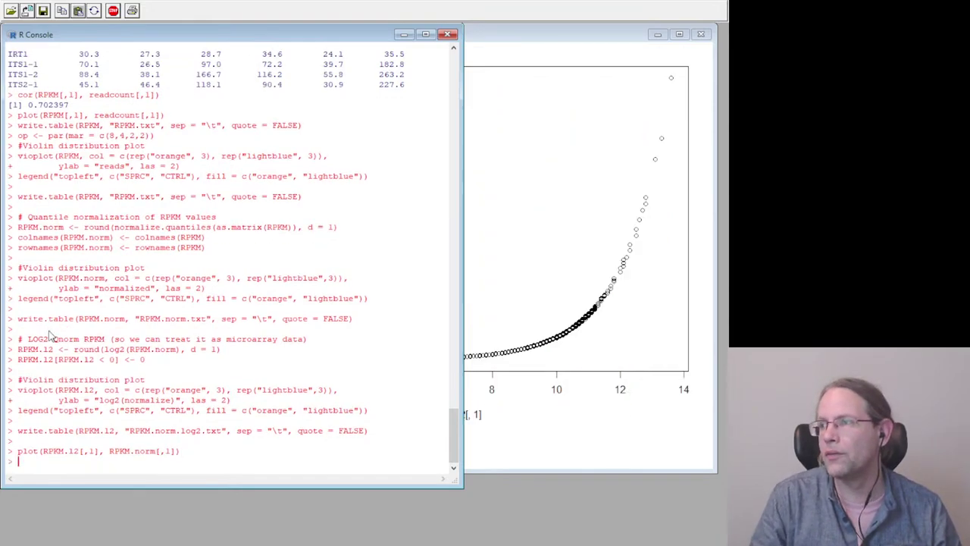
{"action": "left_click", "coordinate": [485, 334]}
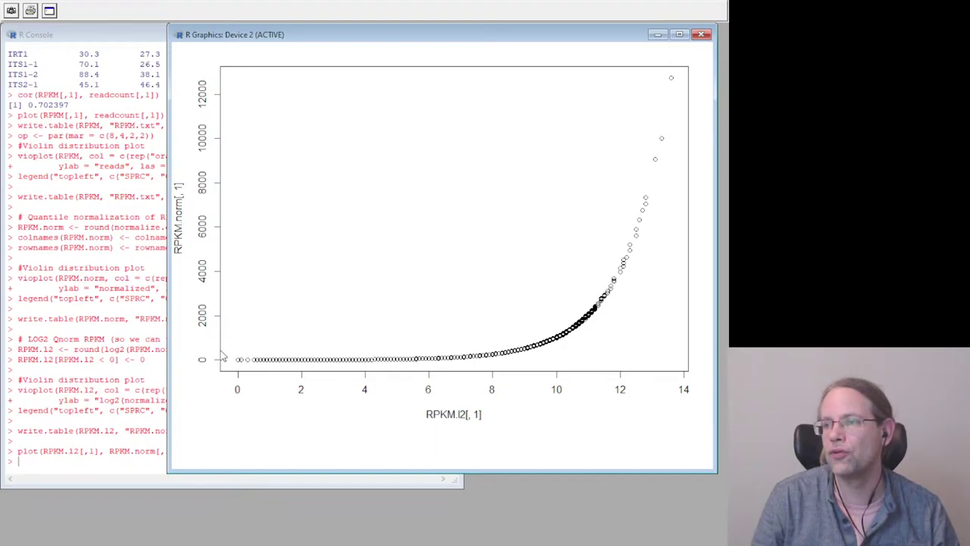
Rerun the scatter plot with RPKM[,1] in place of RPKM.norm[,1] and bring the graph into view
{"action": "left_click", "coordinate": [55, 386]}
{"action": "key", "text": "Up"}
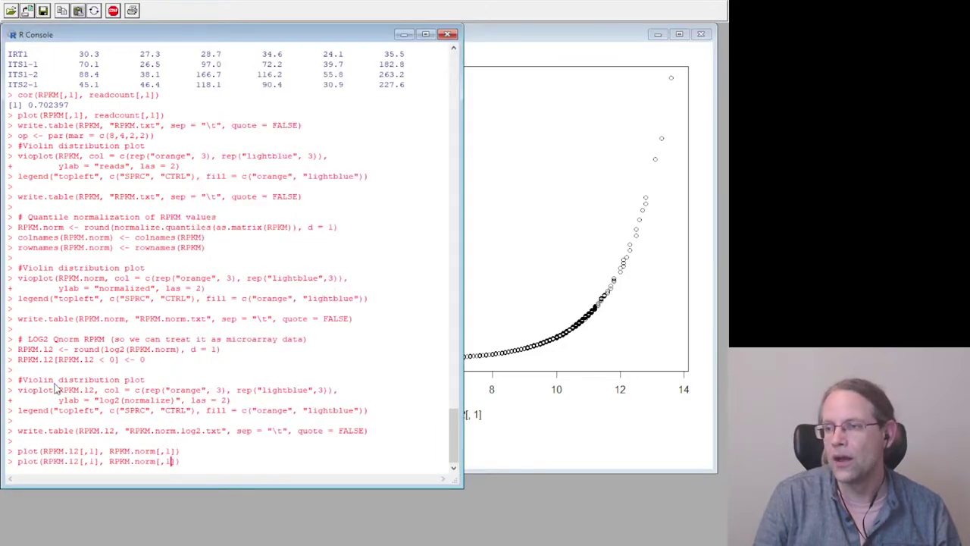
{"action": "key", "text": "BackSpace"}
{"action": "key", "text": "BackSpace"}
{"action": "key", "text": "BackSpace"}
{"action": "key", "text": "BackSpace"}
{"action": "key", "text": "BackSpace"}
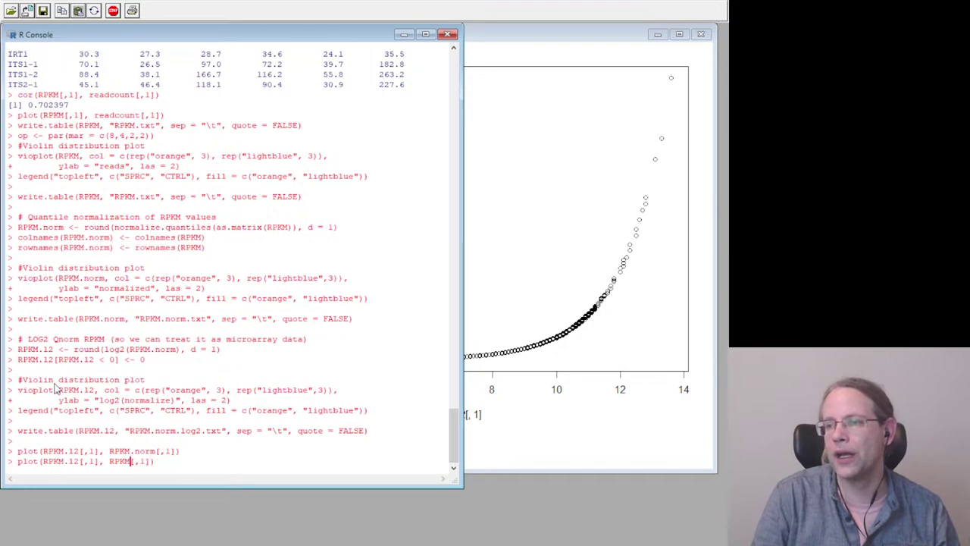
{"action": "key", "text": "Return"}
{"action": "left_click", "coordinate": [622, 399]}
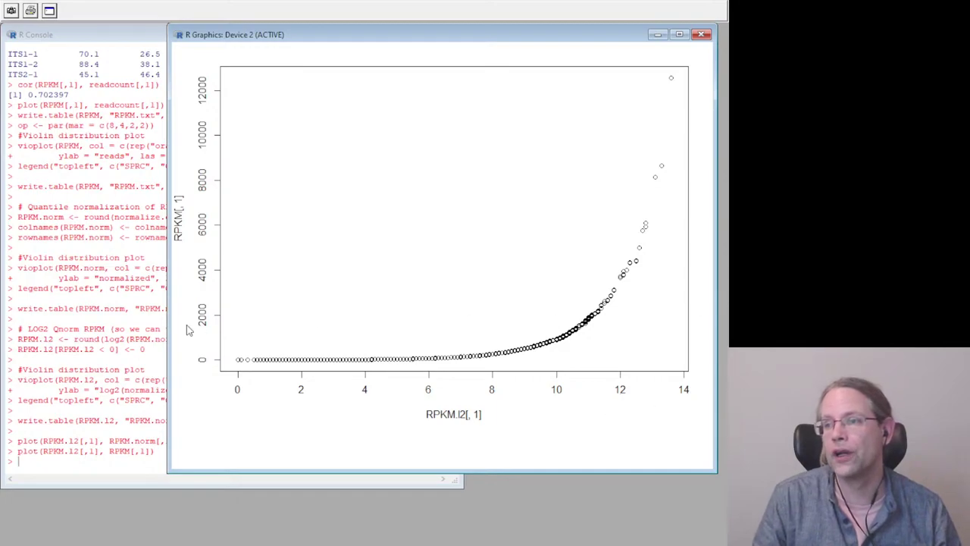
Plot RPKM.l2[,1] against readcount[,1] by reusing the previous plot command, and bring the graph into view
{"action": "left_click", "coordinate": [88, 331]}
{"action": "key", "text": "Up"}
{"action": "key", "text": "Left"}
{"action": "key", "text": "Left"}
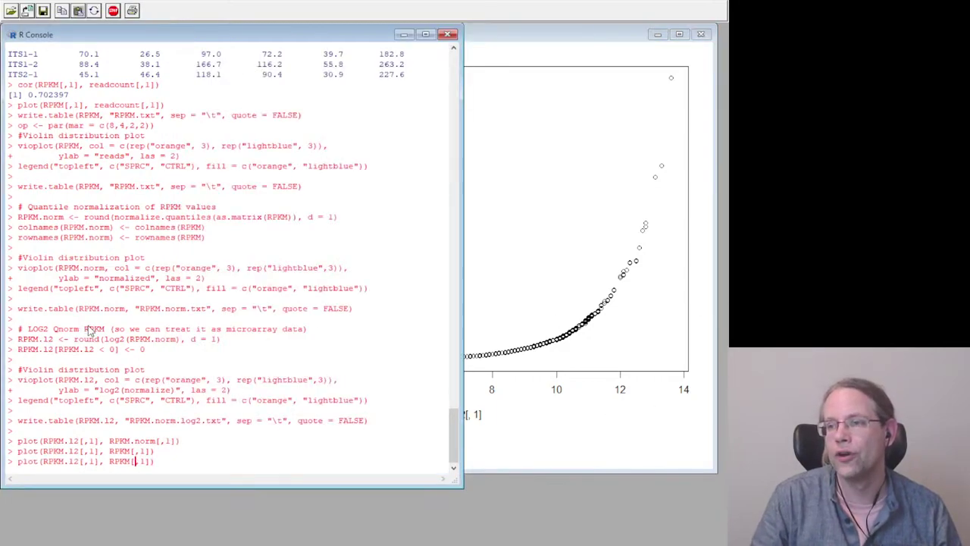
{"action": "key", "text": "BackSpace"}
{"action": "key", "text": "BackSpace"}
{"action": "key", "text": "BackSpace"}
{"action": "key", "text": "BackSpace"}
{"action": "type", "text": "rea"}
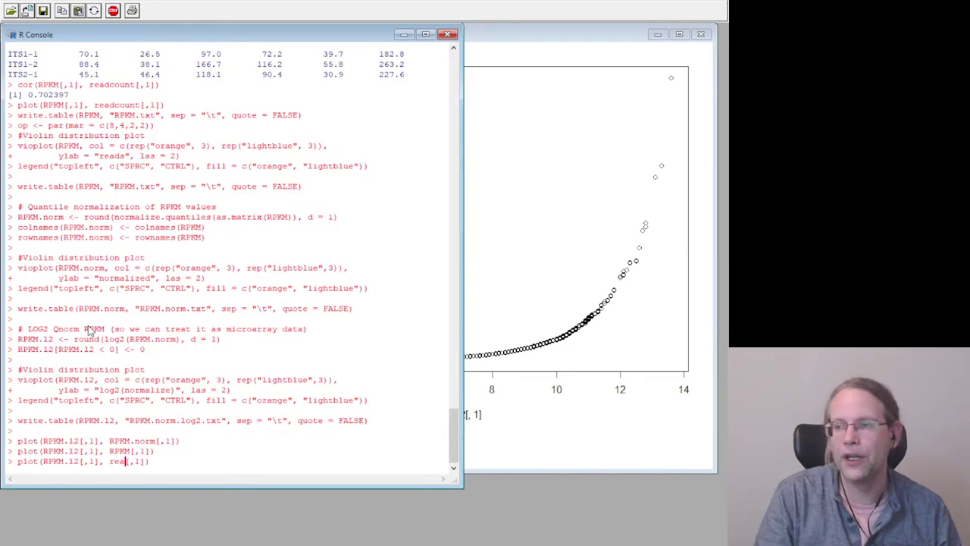
{"action": "type", "text": "d"}
{"action": "key", "text": "Tab"}
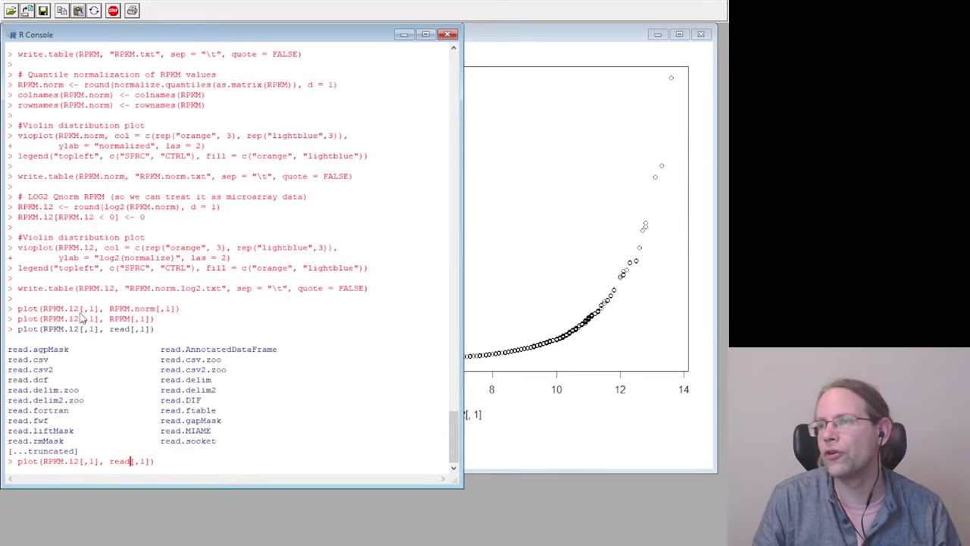
{"action": "scroll", "coordinate": [152, 292], "scroll_direction": "up", "scroll_amount": 5}
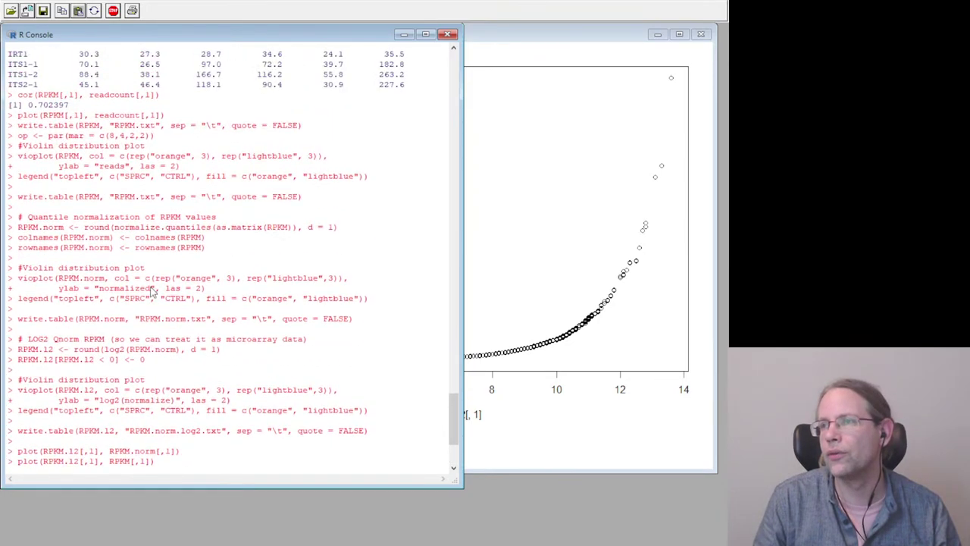
{"action": "scroll", "coordinate": [153, 195], "scroll_direction": "down", "scroll_amount": 5}
{"action": "type", "text": "count"}
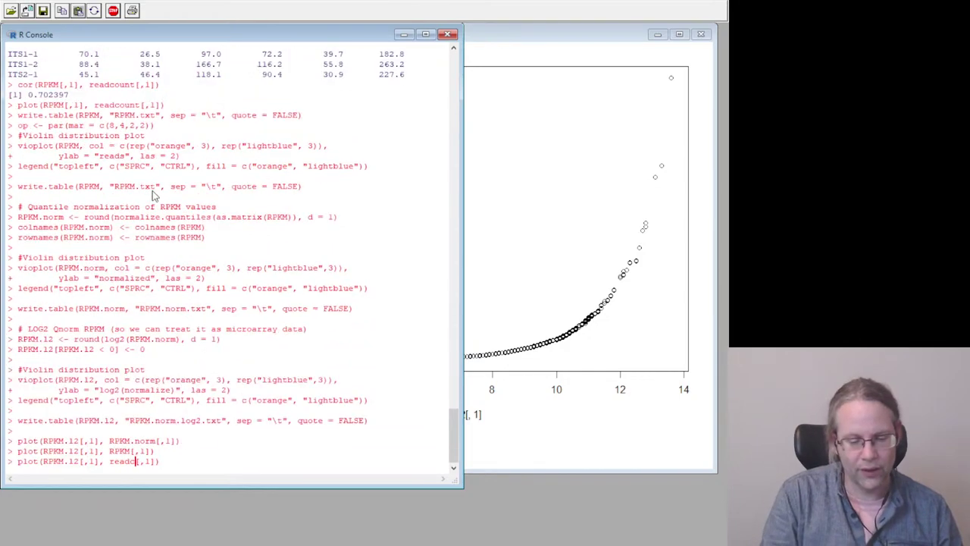
{"action": "key", "text": "Return"}
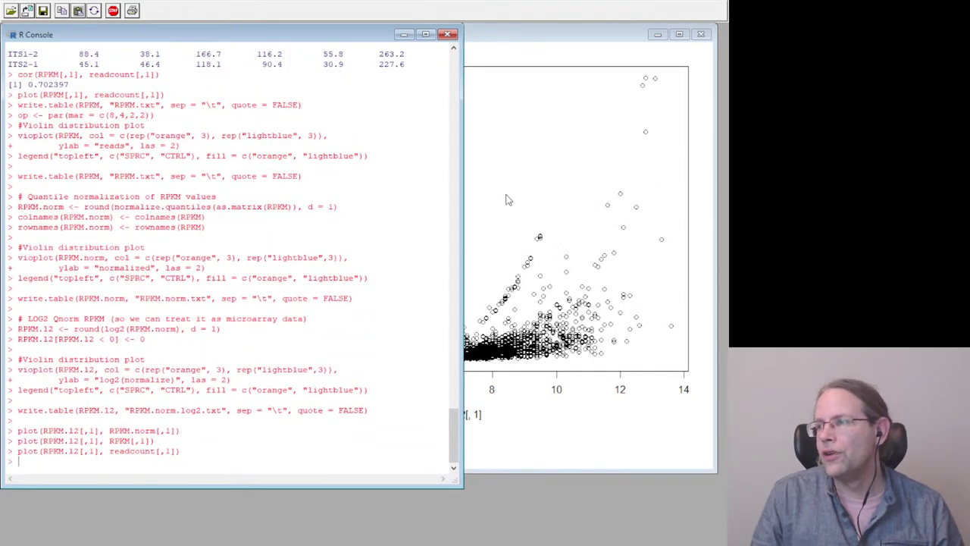
{"action": "left_click", "coordinate": [506, 204]}
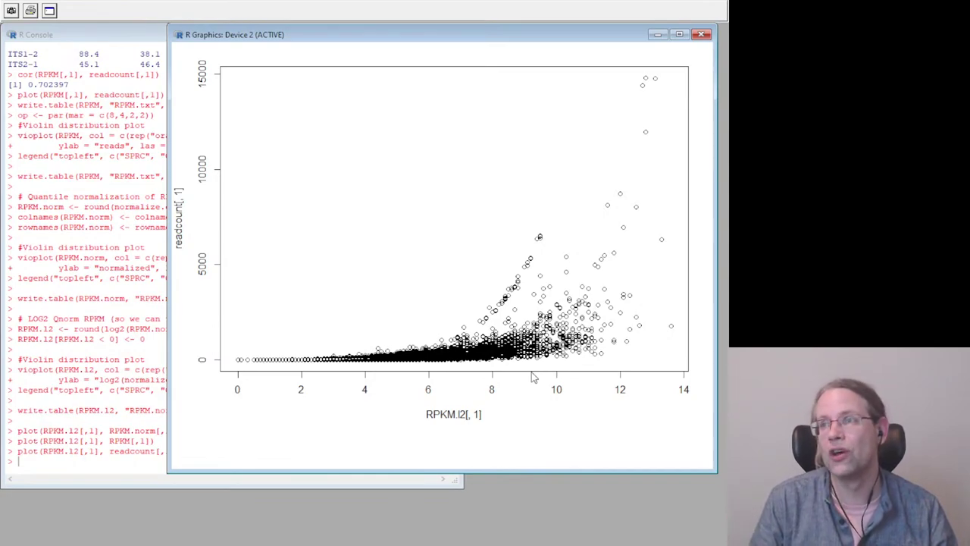
Rerun the earlier command plot(RPKM.l2[,1], RPKM.norm[,1]) from the command history
{"action": "left_click", "coordinate": [115, 441]}
{"action": "key", "text": "Up"}
{"action": "key", "text": "Up"}
{"action": "key", "text": "Up"}
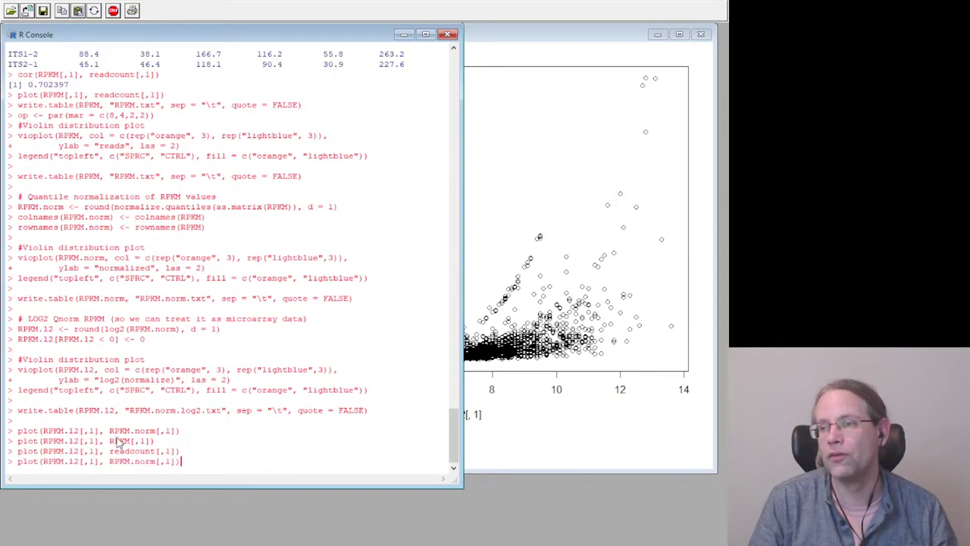
{"action": "key", "text": "Return"}
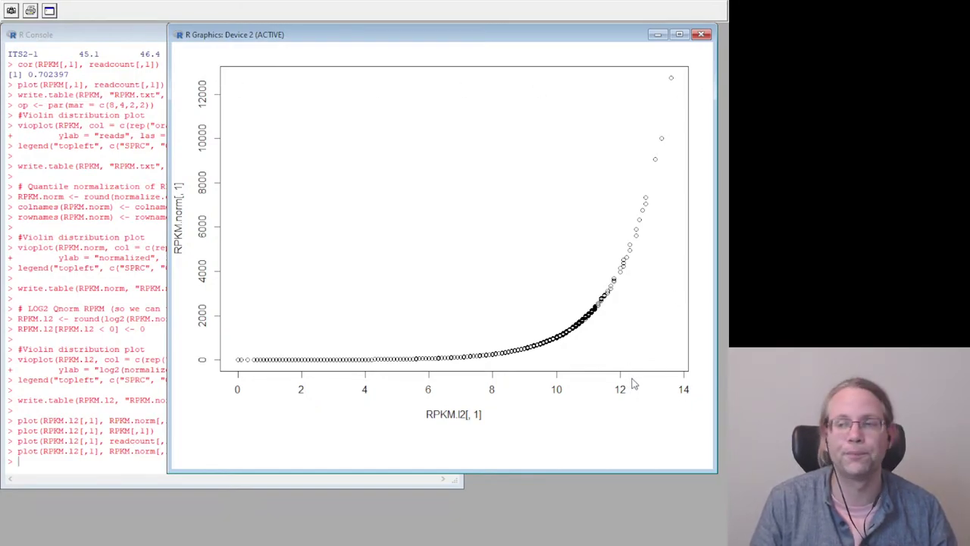
Reissue the first line of the RPKM.l2 vioplot call, with three orange and three lightblue violins, from the command history
{"action": "left_click", "coordinate": [89, 458]}
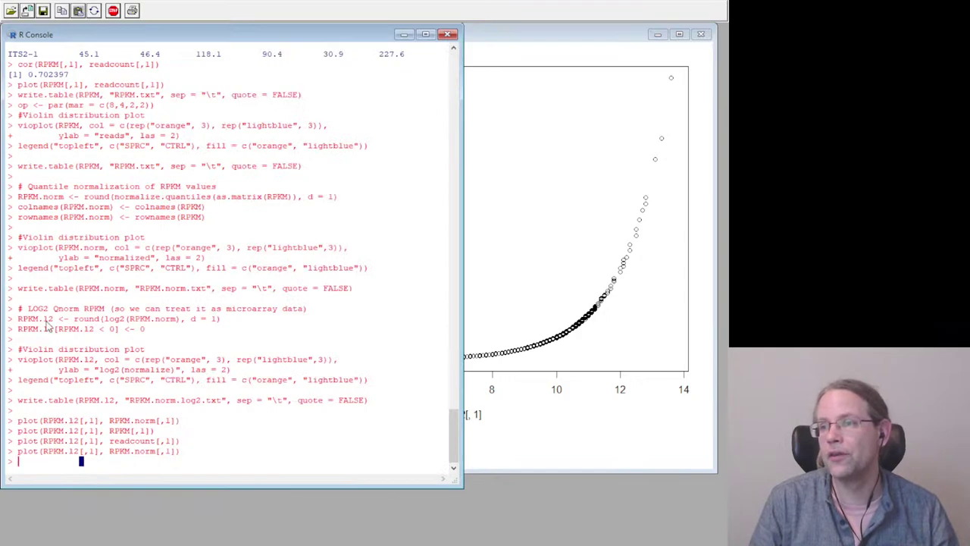
{"action": "key", "text": "Up"}
{"action": "key", "text": "Up"}
{"action": "key", "text": "Up"}
{"action": "key", "text": "Up"}
{"action": "key", "text": "Up"}
{"action": "key", "text": "Up"}
{"action": "key", "text": "Up"}
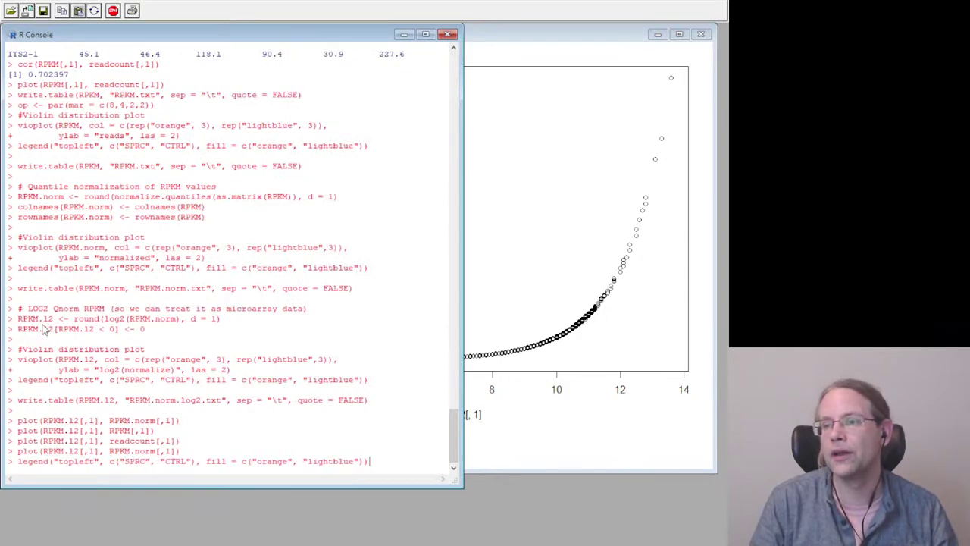
{"action": "key", "text": "Up"}
{"action": "key", "text": "Return"}
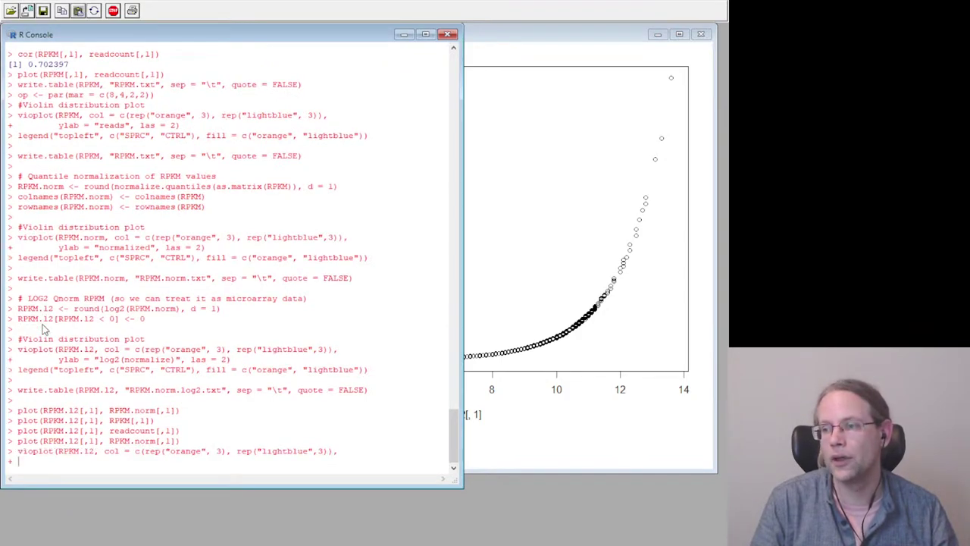
Complete the vioplot call with ylab = "log2(normalize)" and las = 2, and show the redrawn violin plot
{"action": "key", "text": "Up"}
{"action": "key", "text": "Up"}
{"action": "key", "text": "Up"}
{"action": "key", "text": "Up"}
{"action": "key", "text": "Up"}
{"action": "key", "text": "Up"}
{"action": "key", "text": "Up"}
{"action": "key", "text": "Up"}
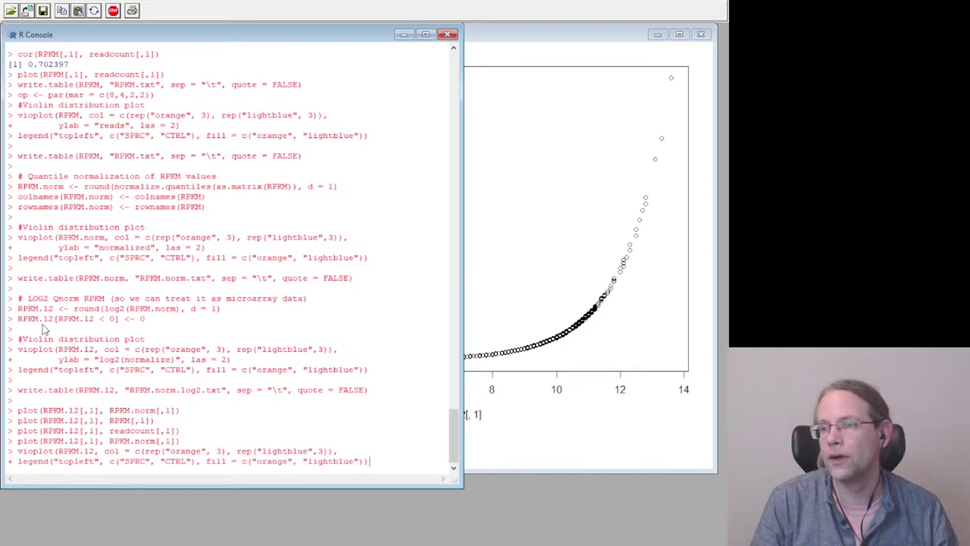
{"action": "key", "text": "Return"}
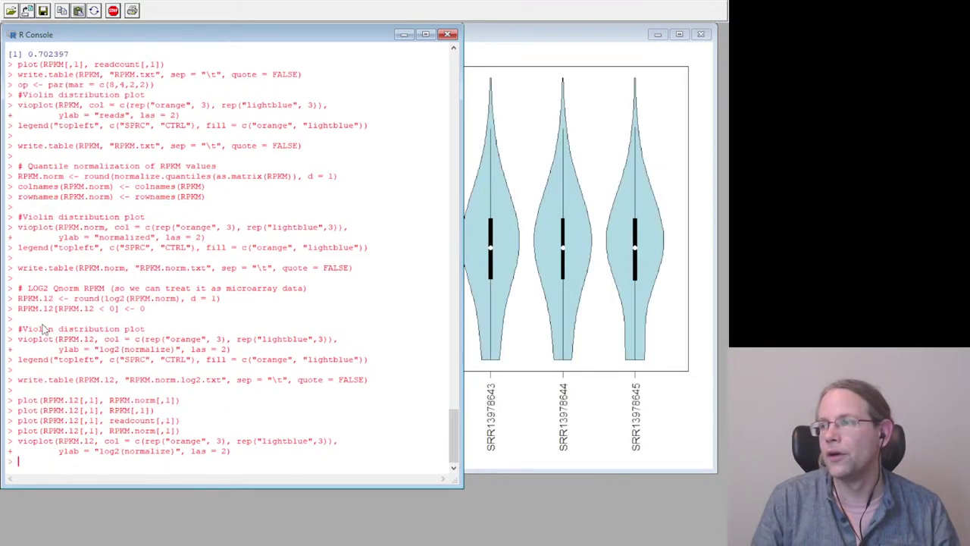
{"action": "left_click", "coordinate": [489, 345]}
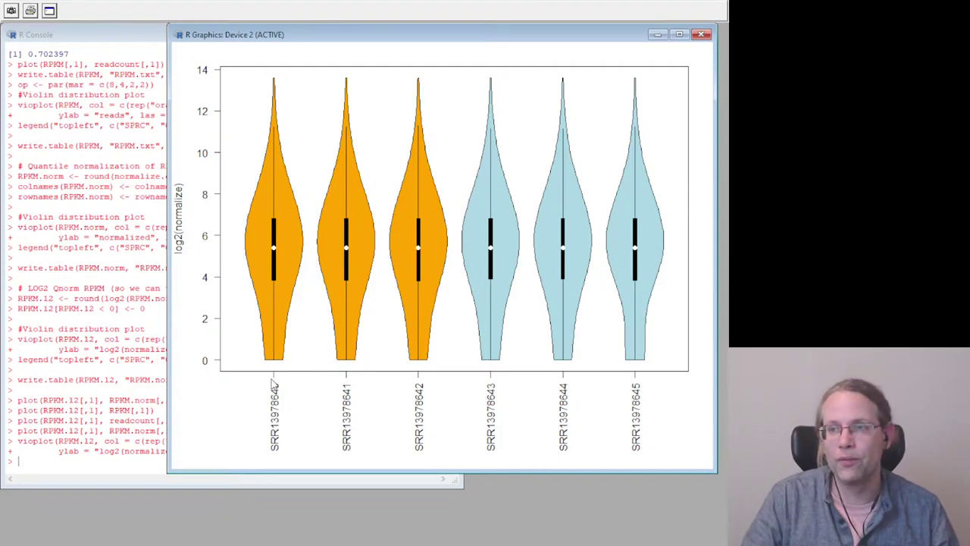
Draw a histogram of the first column of RPKM.l2 with hist(RPKM.l2[,1]), view it, and return to the console
{"action": "left_click", "coordinate": [108, 423]}
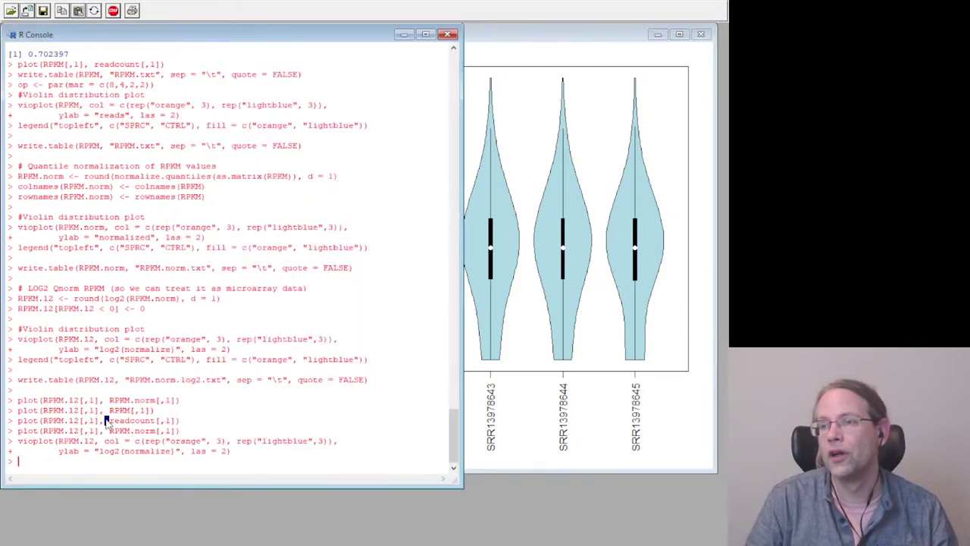
{"action": "type", "text": "hist("}
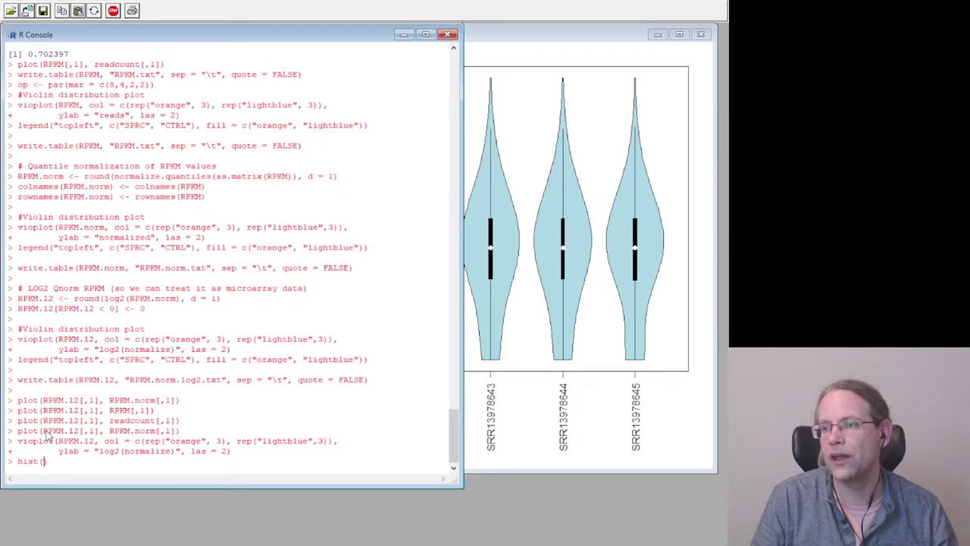
{"action": "left_click_drag", "start_coordinate": [46, 433], "coordinate": [96, 436]}
{"action": "type", "text": "RPKM.12[,1]"}
{"action": "type", "text": ")"}
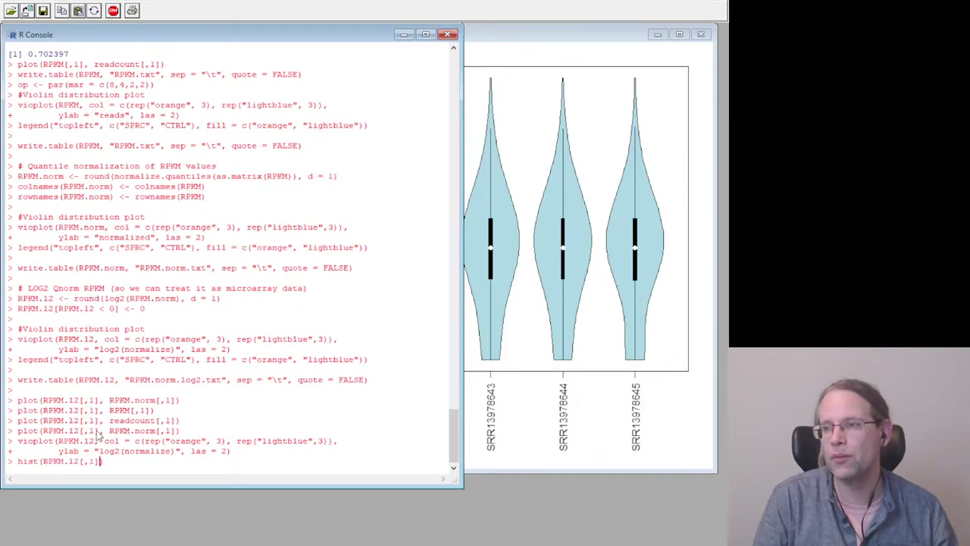
{"action": "key", "text": "Return"}
{"action": "left_click", "coordinate": [680, 425]}
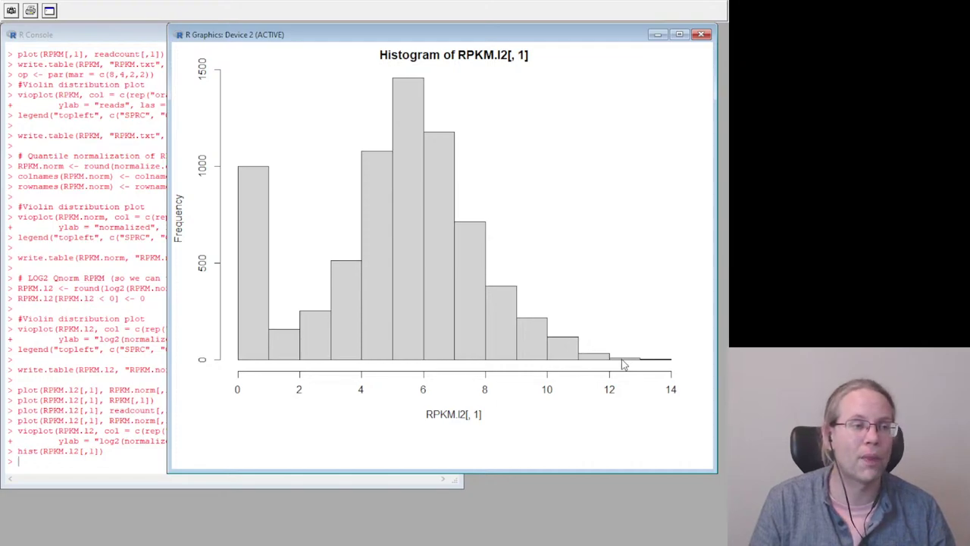
{"action": "left_click", "coordinate": [103, 381]}
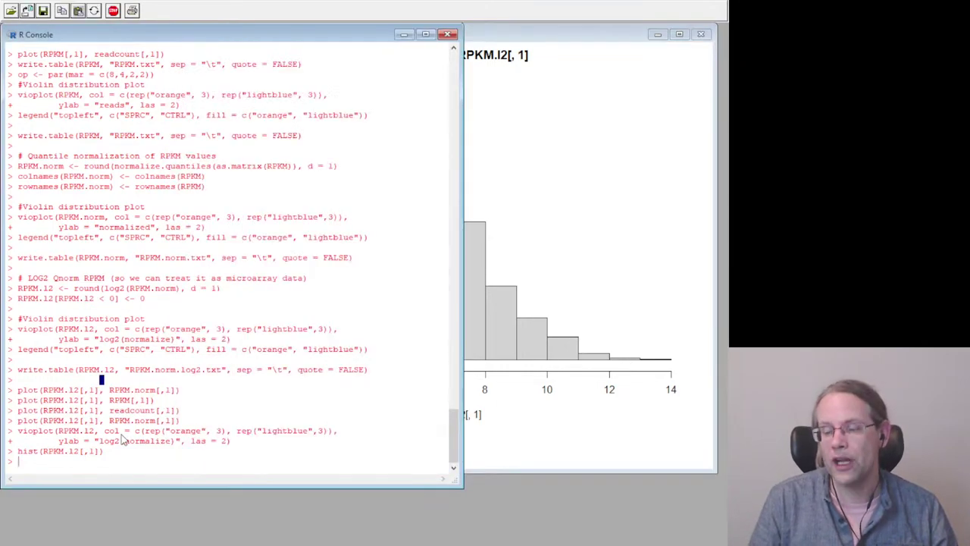
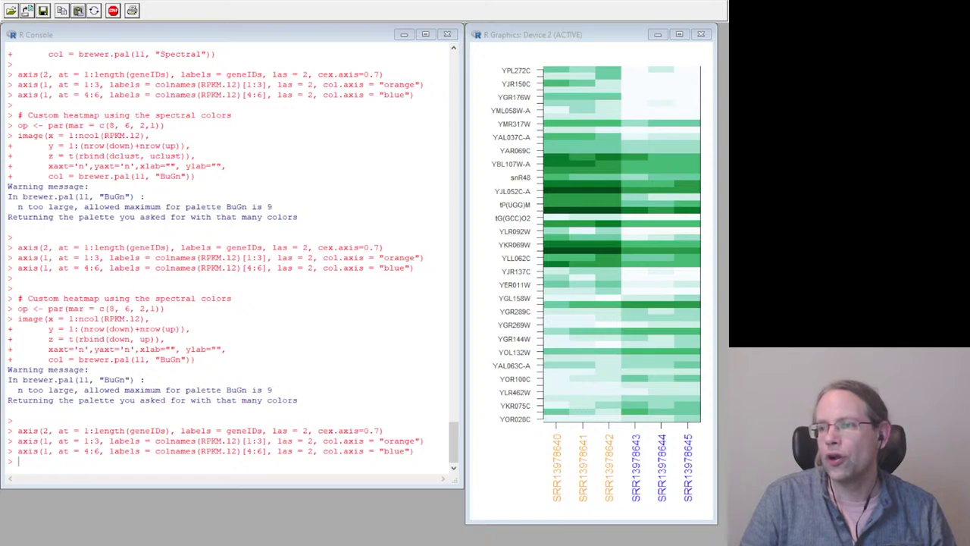
Compute per-gene SPRC and CTRL means and standard deviations from RPKM.l2, name their columns, and print means[1:10,]
{"action": "left_click", "coordinate": [174, 463]}
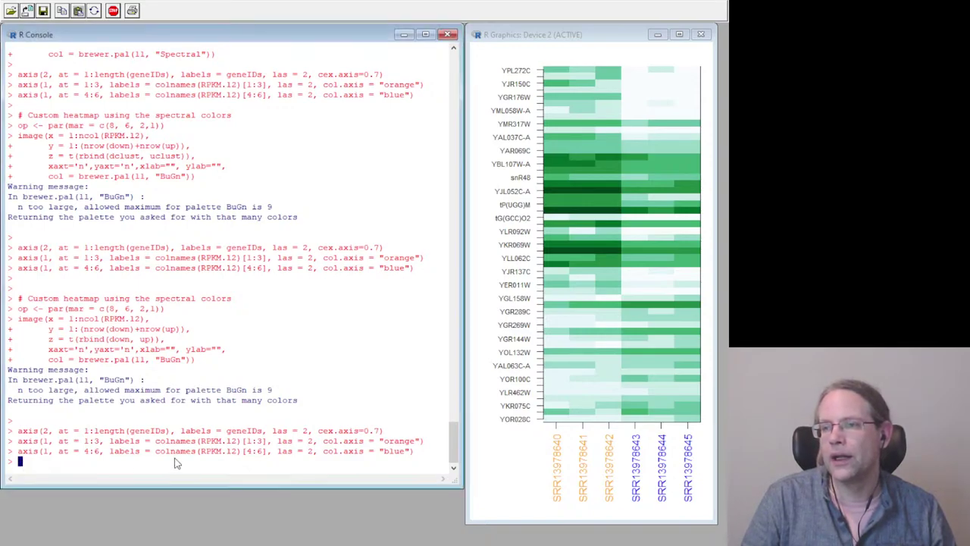
{"action": "key", "text": "ctrl+v"}
{"action": "type", "text": "me"}
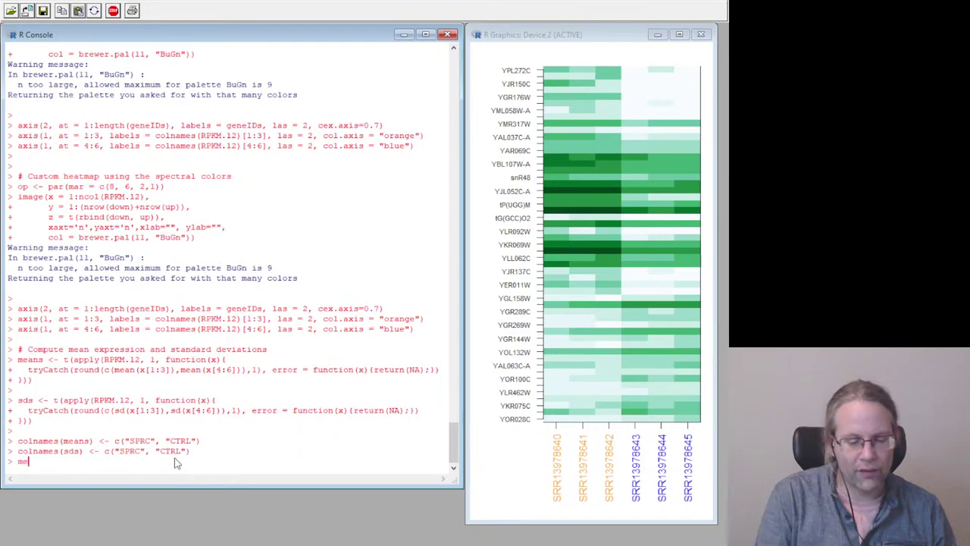
{"action": "type", "text": "ans[1:10,]"}
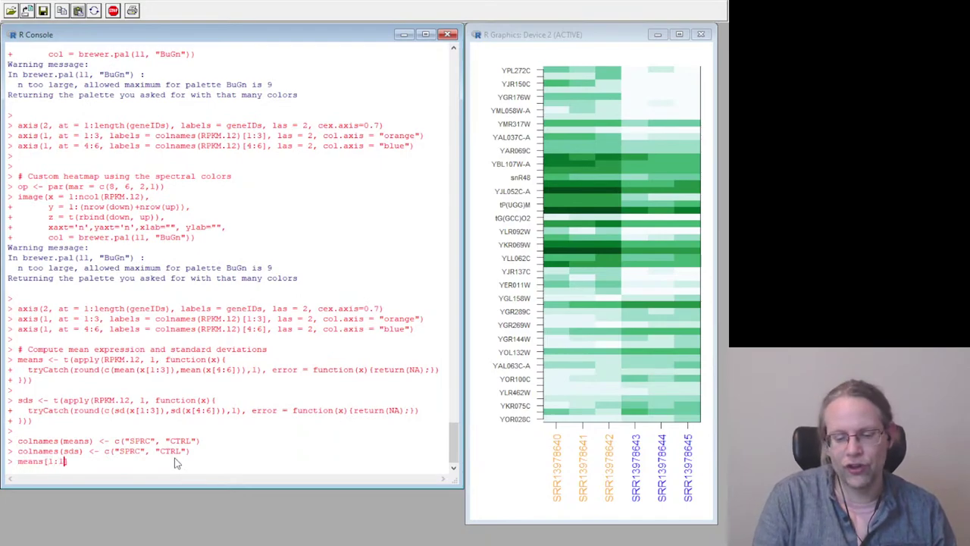
{"action": "key", "text": "Return"}
Reuse the previous print command with sds in place of means to show sds[1:10,]
{"action": "key", "text": "Up"}
{"action": "key", "text": "Left"}
{"action": "key", "text": "Left"}
{"action": "key", "text": "Left"}
{"action": "key", "text": "Left"}
{"action": "key", "text": "Left"}
{"action": "key", "text": "Left"}
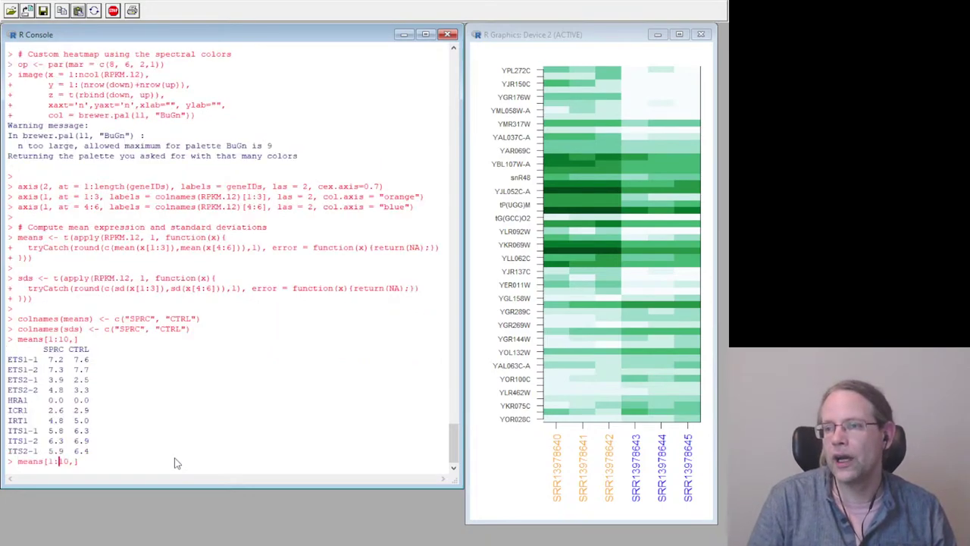
{"action": "key", "text": "BackSpace"}
{"action": "key", "text": "BackSpace"}
{"action": "key", "text": "BackSpace"}
{"action": "key", "text": "BackSpace"}
{"action": "key", "text": "BackSpace"}
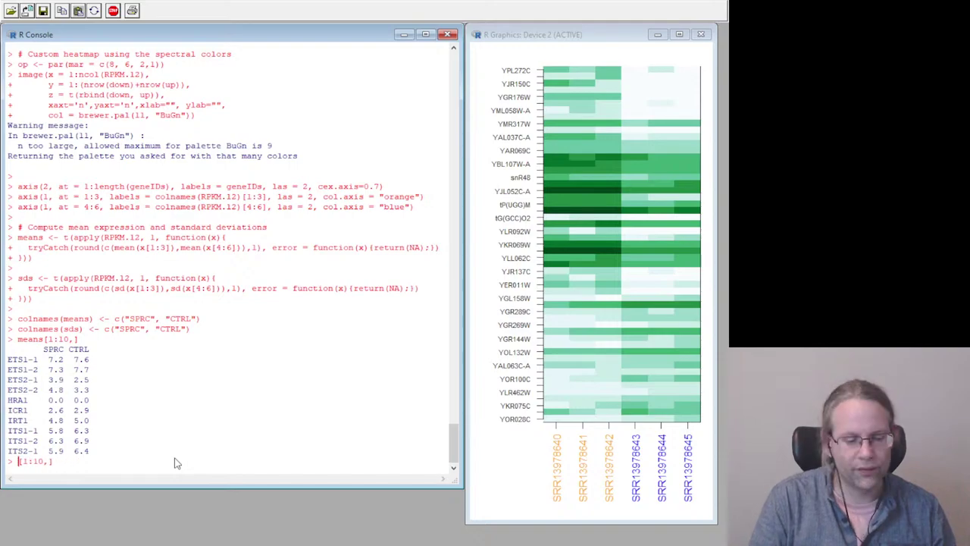
{"action": "type", "text": "sds"}
{"action": "key", "text": "Return"}
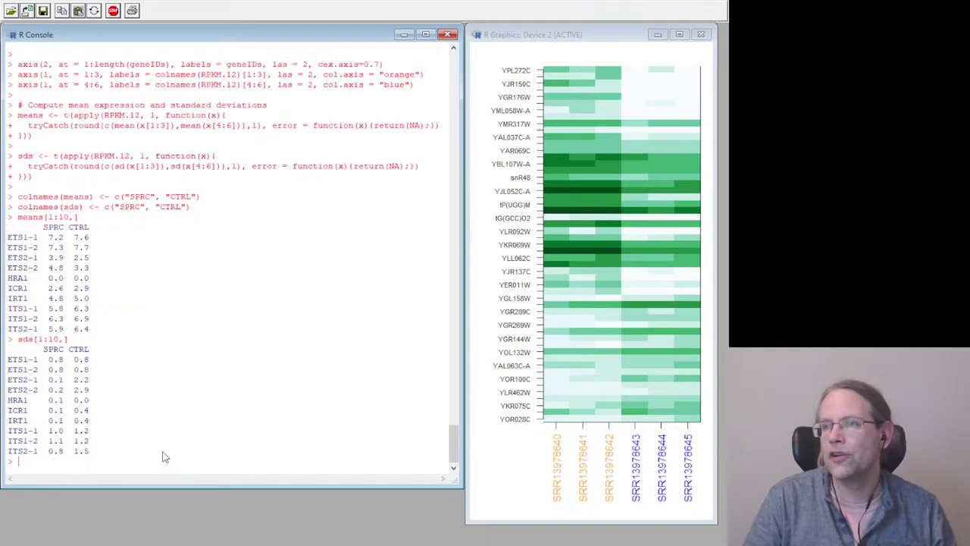
Compare the SPRC and CTRL means and standard deviations for ETS1-1, ETS2-1 and ITS1-2 in the printed rows
{"action": "double_click", "coordinate": [56, 238]}
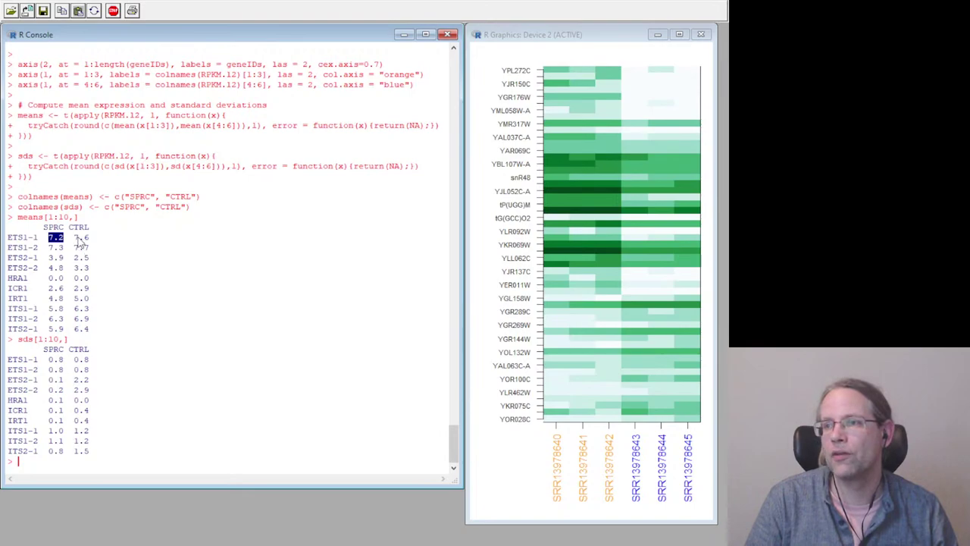
{"action": "left_click_drag", "start_coordinate": [74, 237], "coordinate": [87, 241]}
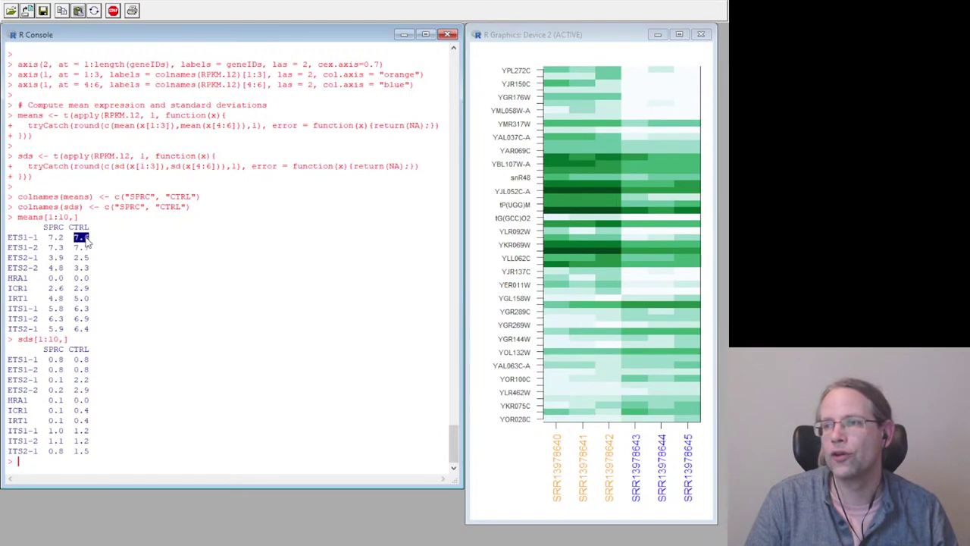
{"action": "left_click", "coordinate": [79, 364]}
{"action": "left_click_drag", "start_coordinate": [75, 361], "coordinate": [89, 362]}
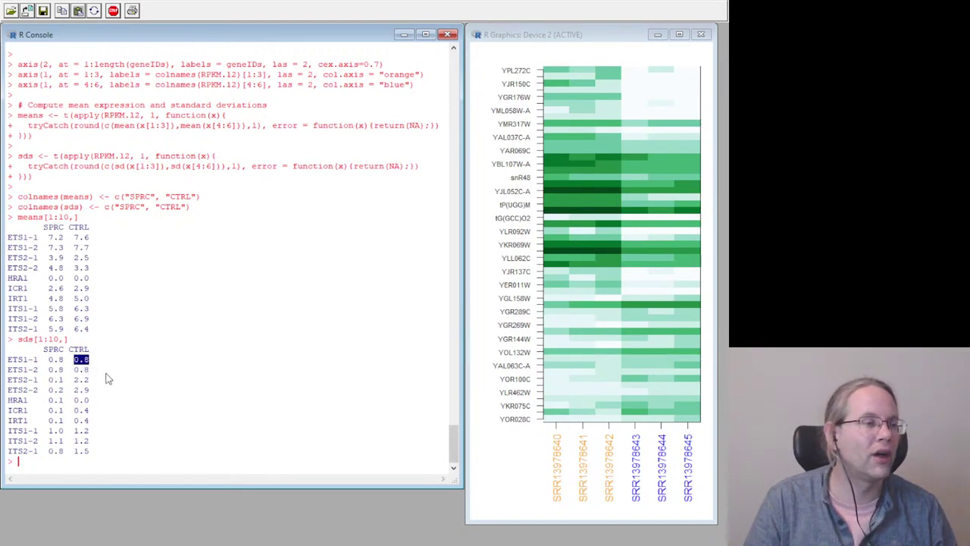
{"action": "left_click", "coordinate": [137, 391]}
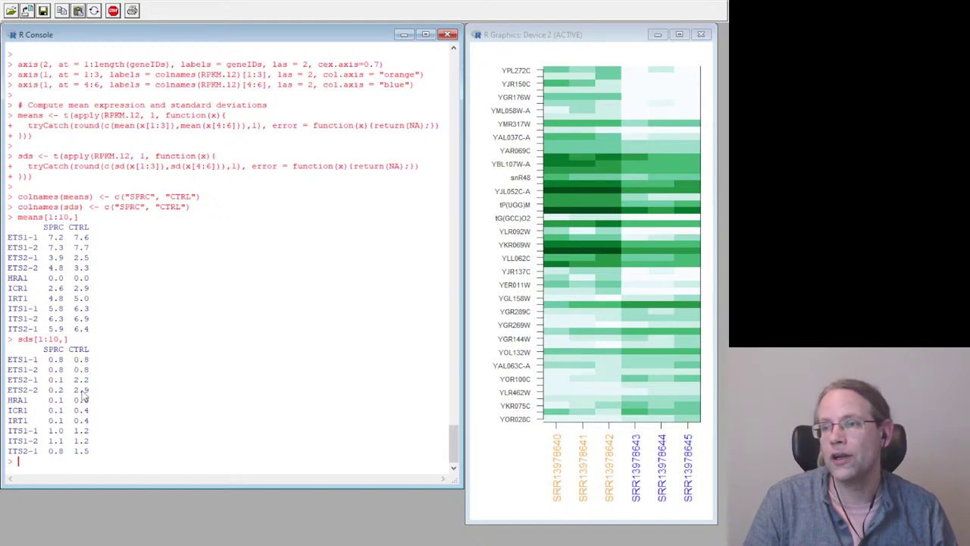
{"action": "left_click_drag", "start_coordinate": [50, 380], "coordinate": [89, 388]}
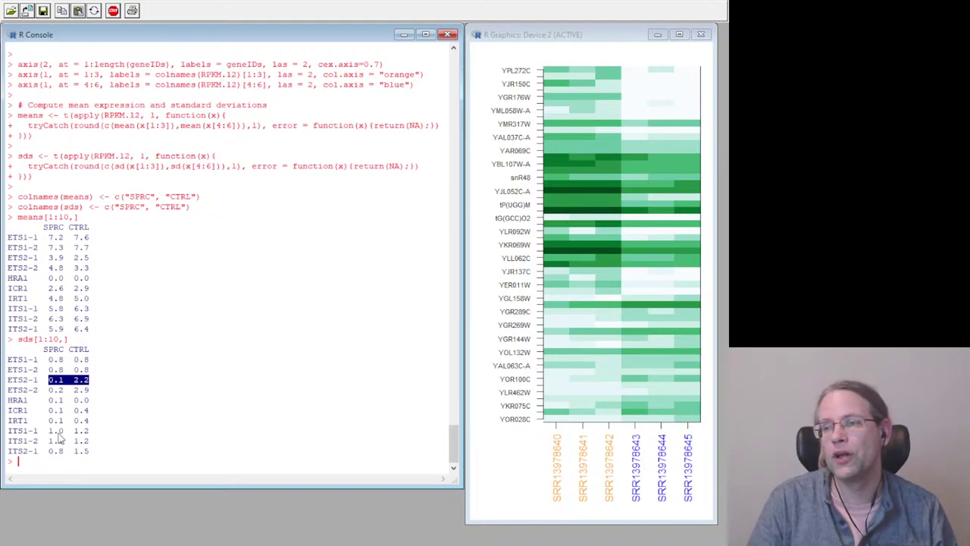
{"action": "left_click_drag", "start_coordinate": [53, 443], "coordinate": [91, 445]}
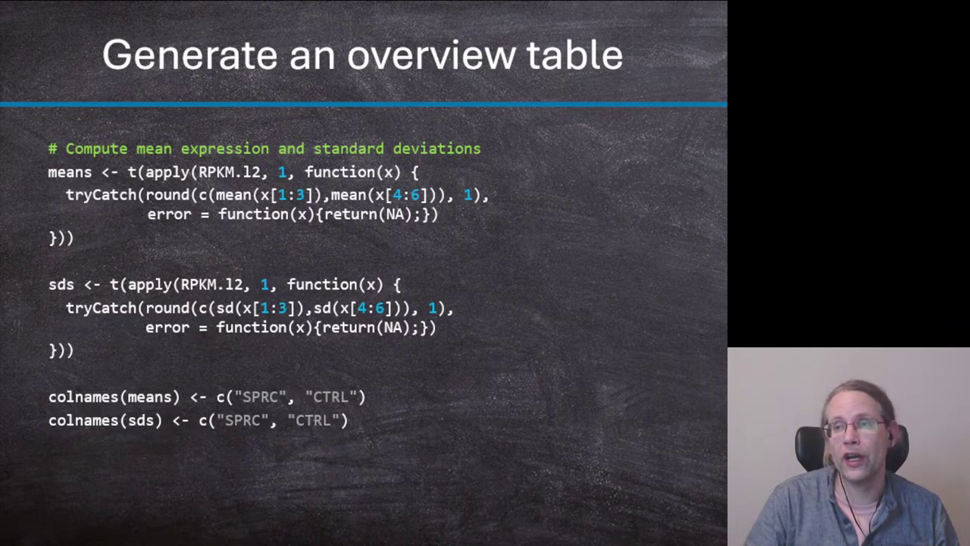
Build the overview table with cbind from CTRL and SPRC means and SDs, round(fc,1) and round(pvals,6), and print overview[1:10,]
{"action": "key", "text": "Right"}
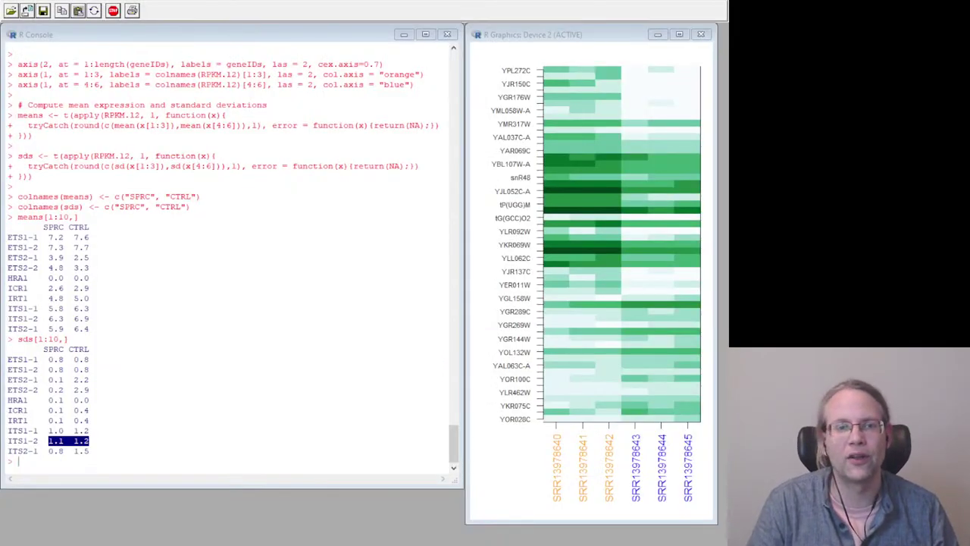
{"action": "left_click", "coordinate": [162, 368]}
{"action": "type", "text": "# Create an overview table overview <- cbind(\"CTRL\" = means[, \"CTRL\"],                   \"CTRL(SD)\" = sds[, \"CTRL\"],                   \"SPRC\" = means[, \"SPRC\"],                   \"SPRC(SD)\" = sds[, \"SPRC\"],                   FC = round(fc,1),                   P = round(pvals,6))  overview[1:10,]"}
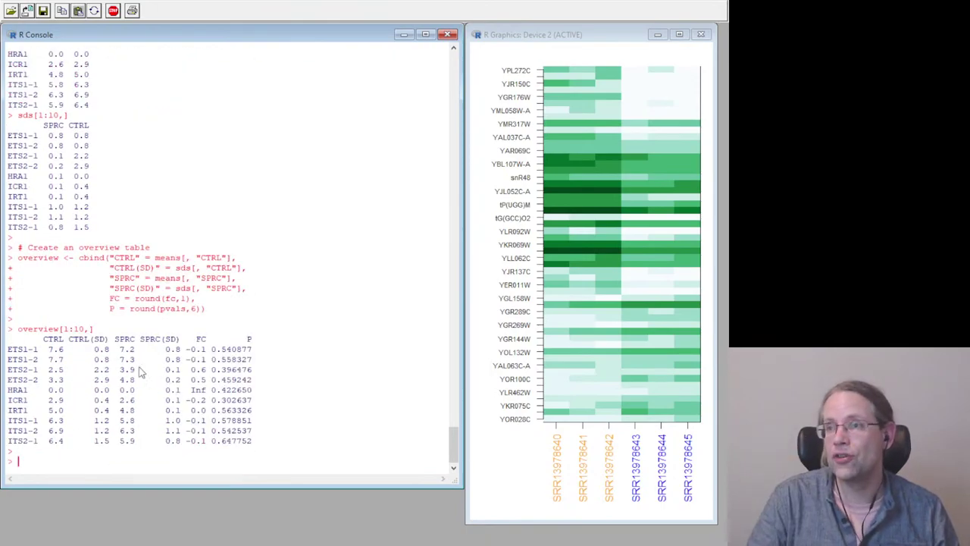
Examine the printed overview table, especially HRA1's fold change and the FC column, and switch to the biomaRt annotation slide
{"action": "left_click_drag", "start_coordinate": [8, 338], "coordinate": [264, 445]}
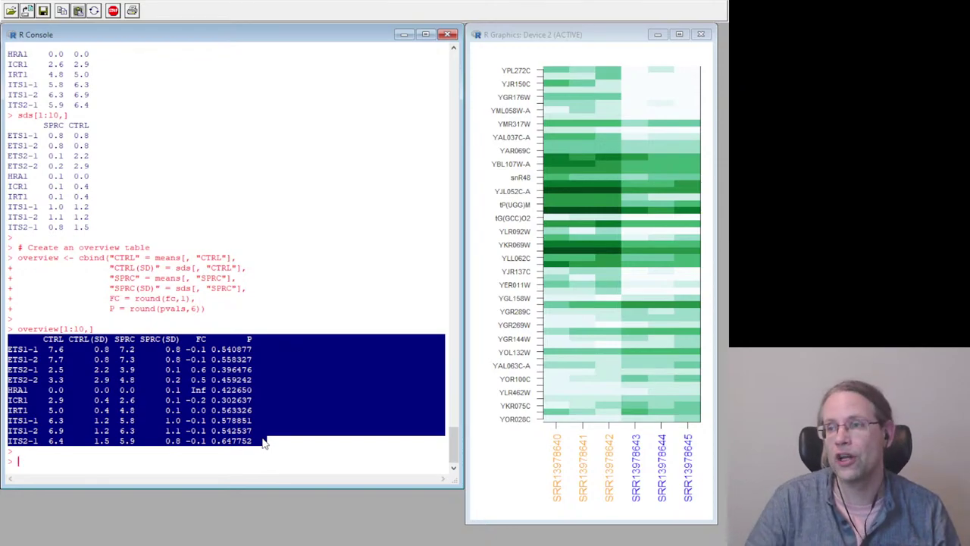
{"action": "left_click", "coordinate": [245, 443]}
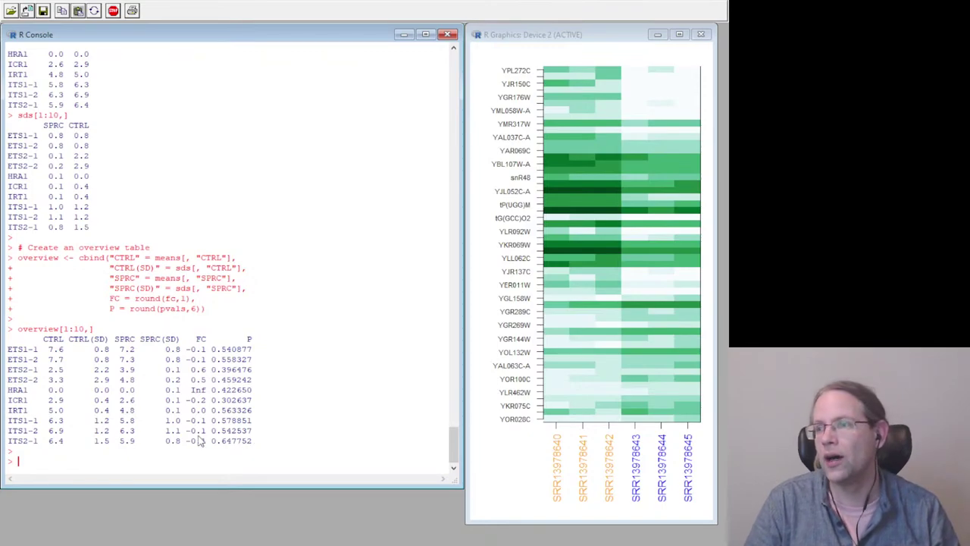
{"action": "double_click", "coordinate": [197, 389]}
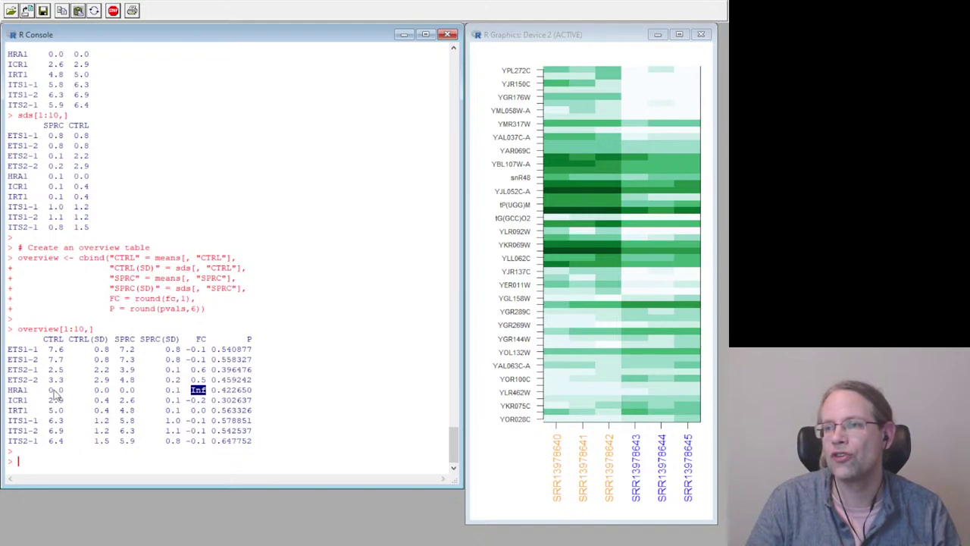
{"action": "left_click", "coordinate": [196, 398]}
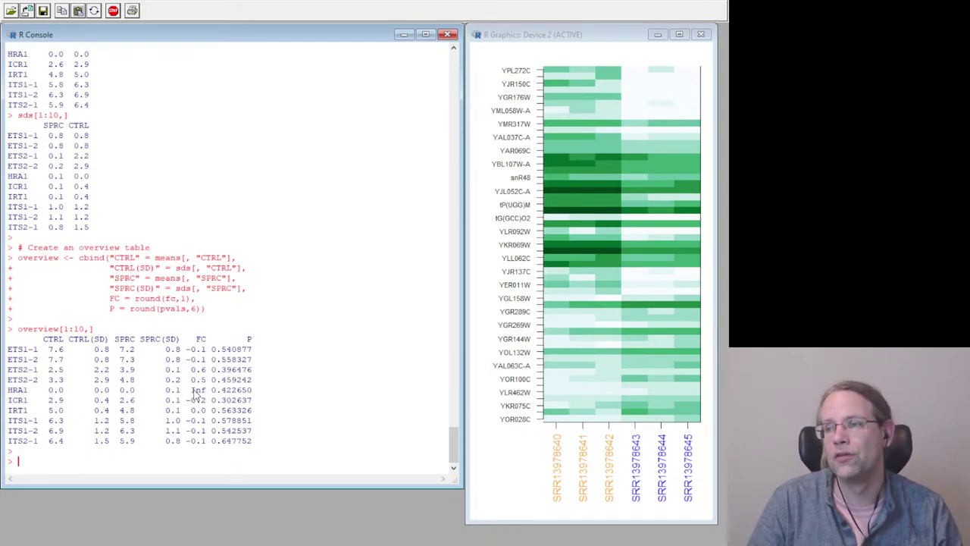
{"action": "left_click_drag", "start_coordinate": [192, 390], "coordinate": [203, 394]}
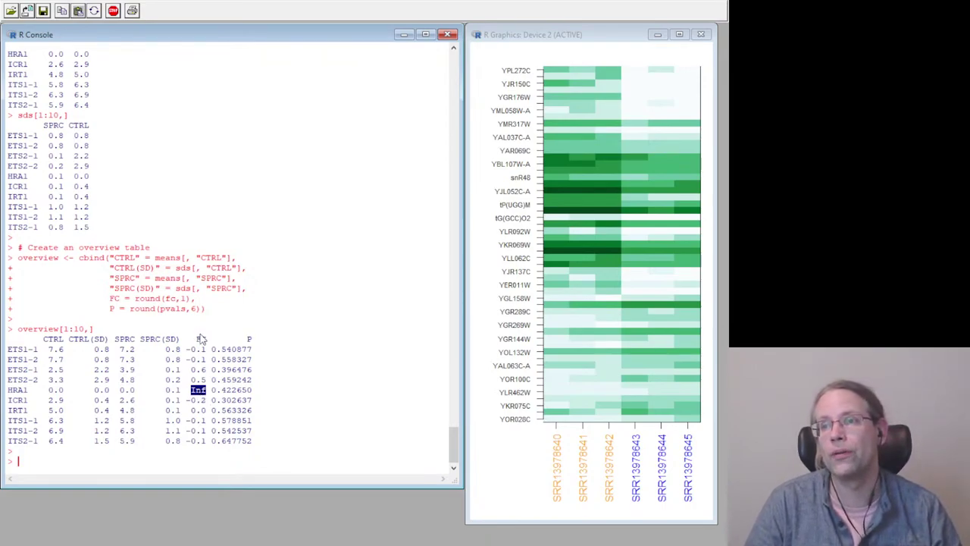
{"action": "double_click", "coordinate": [200, 339]}
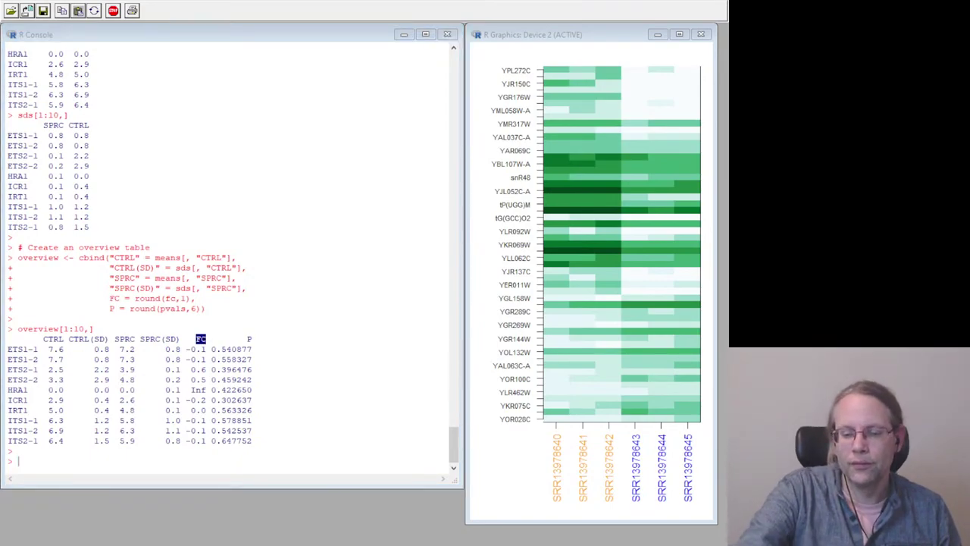
{"action": "key", "text": "alt+Tab"}
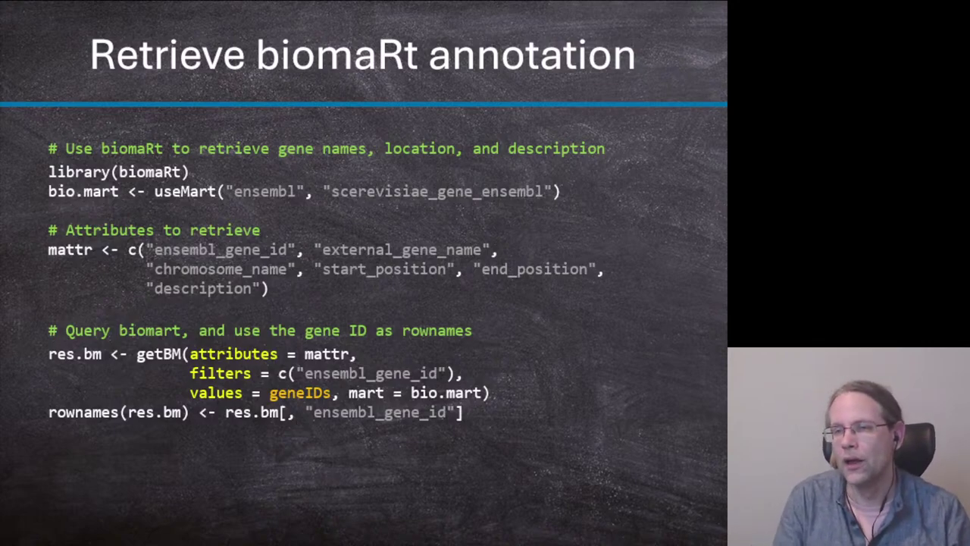
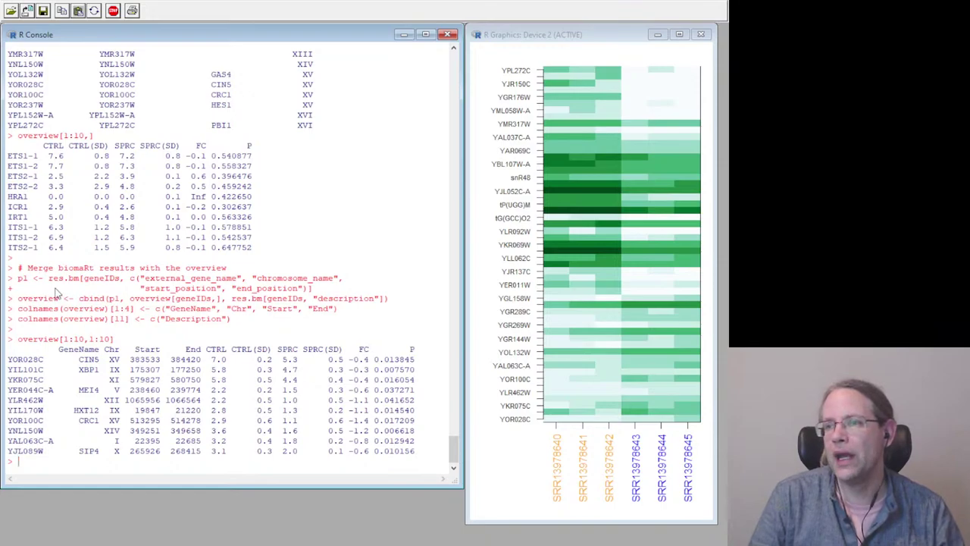
Examine the biomaRt merge code, including the geneIDs row selection from res.bm and the cbind call that extends overview
{"action": "left_click_drag", "start_coordinate": [19, 278], "coordinate": [309, 290]}
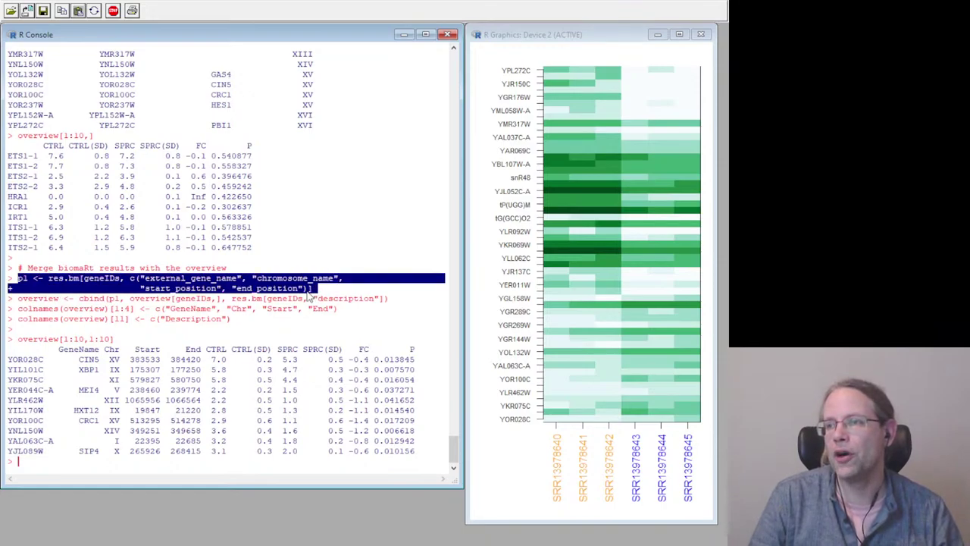
{"action": "left_click", "coordinate": [306, 289]}
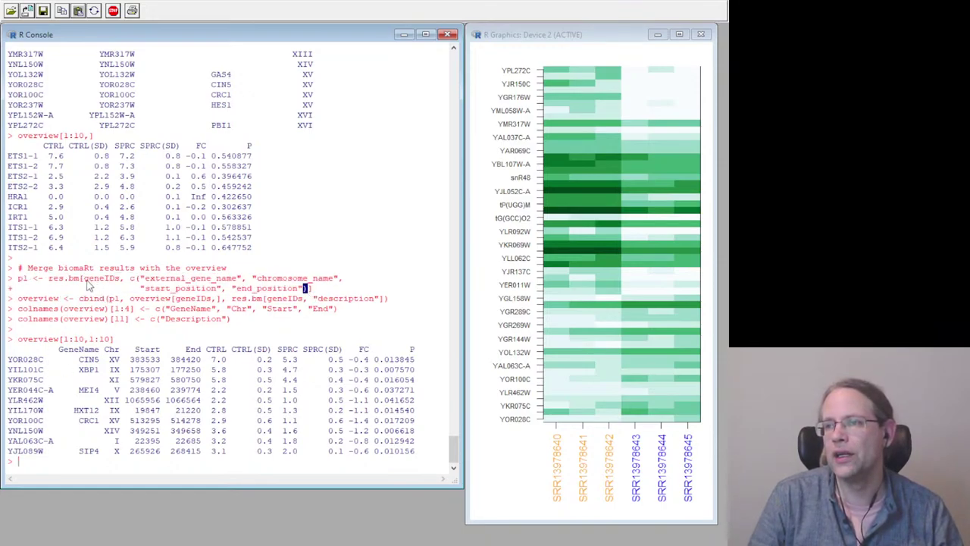
{"action": "left_click_drag", "start_coordinate": [84, 279], "coordinate": [120, 282]}
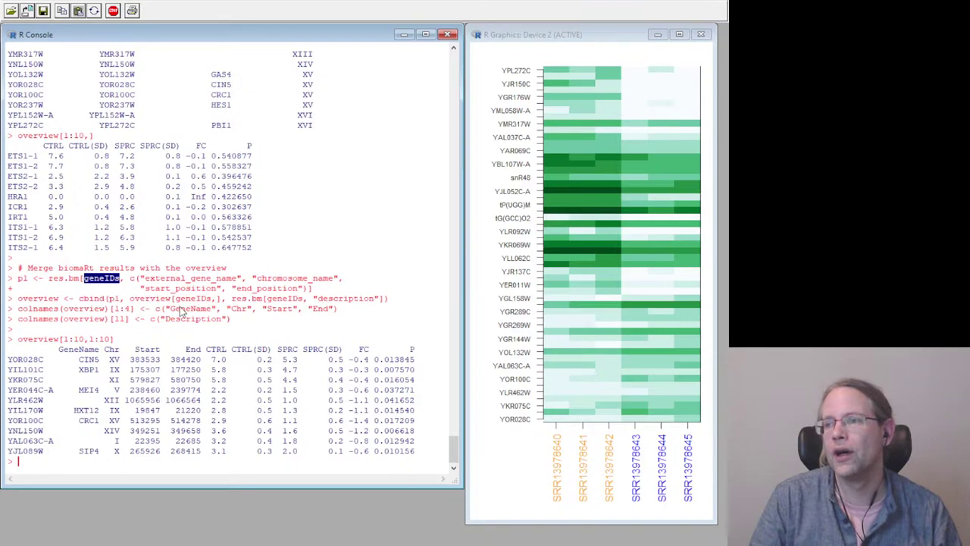
{"action": "left_click_drag", "start_coordinate": [130, 302], "coordinate": [378, 303]}
{"action": "left_click", "coordinate": [378, 303]}
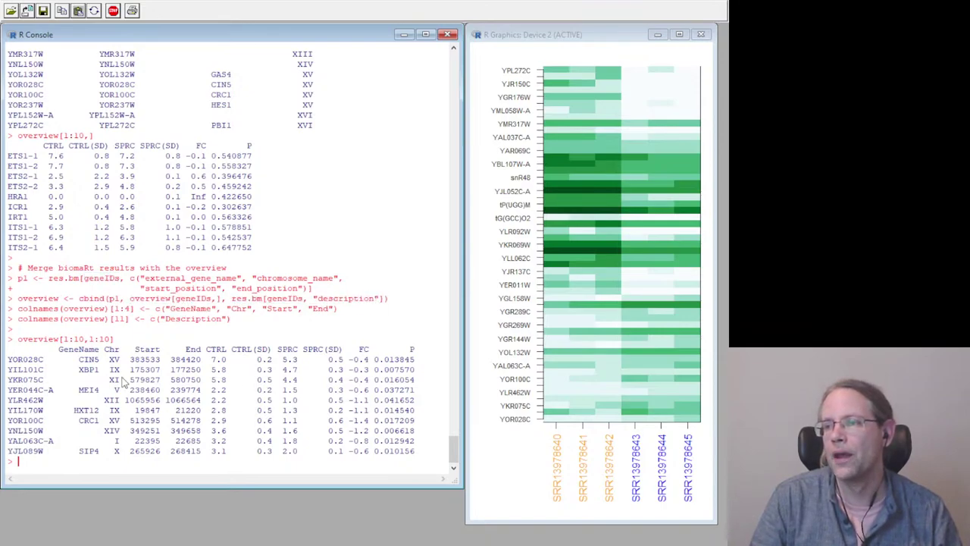
Inspect the overview[1:10,1:10] output, comparing the CTRL, SPRC, FC and P values of gene YOR028C
{"action": "left_click_drag", "start_coordinate": [84, 339], "coordinate": [112, 341]}
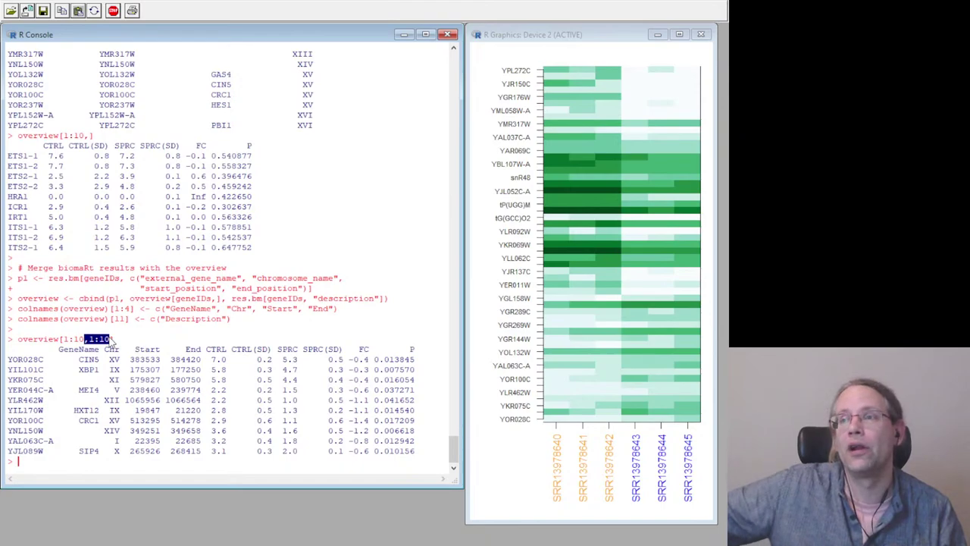
{"action": "left_click", "coordinate": [68, 380]}
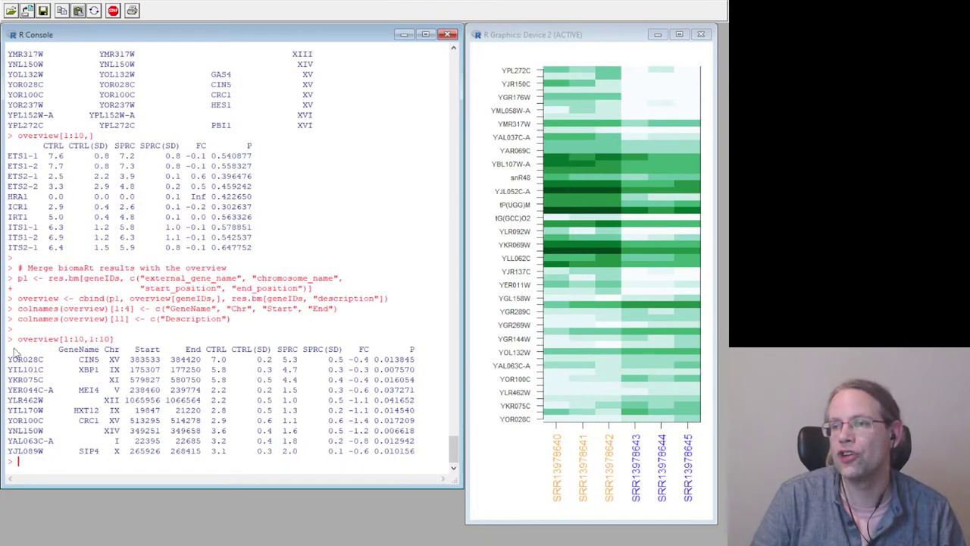
{"action": "left_click_drag", "start_coordinate": [14, 350], "coordinate": [424, 458]}
{"action": "left_click", "coordinate": [288, 370]}
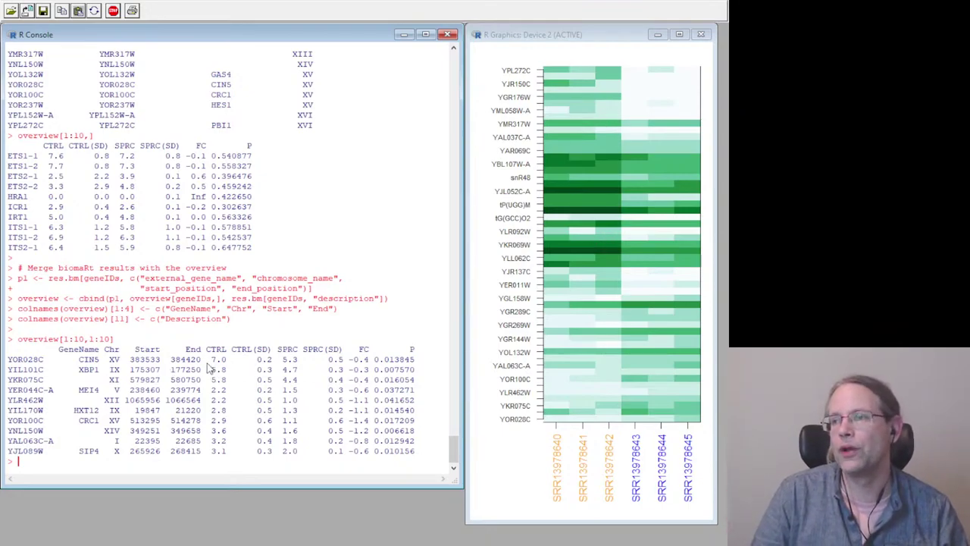
{"action": "left_click_drag", "start_coordinate": [212, 359], "coordinate": [225, 366]}
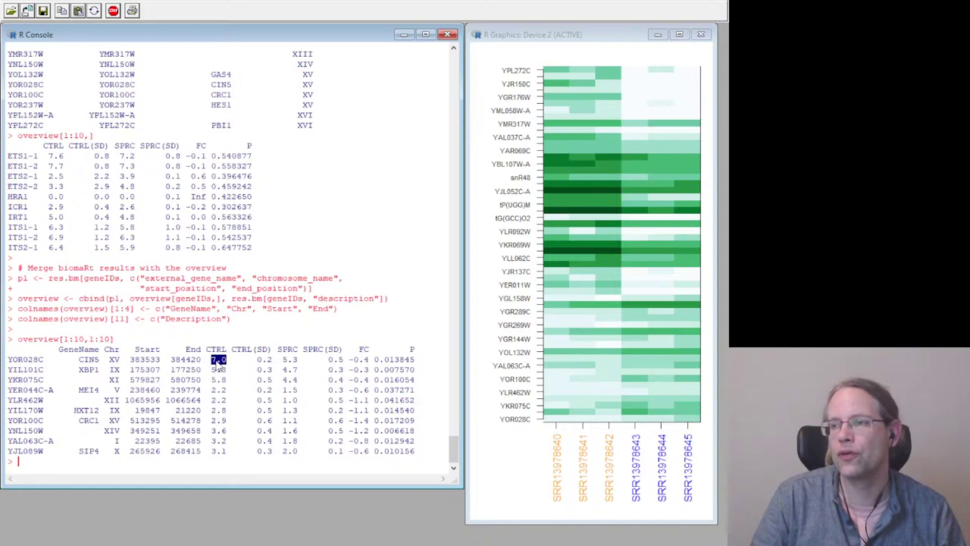
{"action": "left_click", "coordinate": [286, 366]}
{"action": "double_click", "coordinate": [286, 362]}
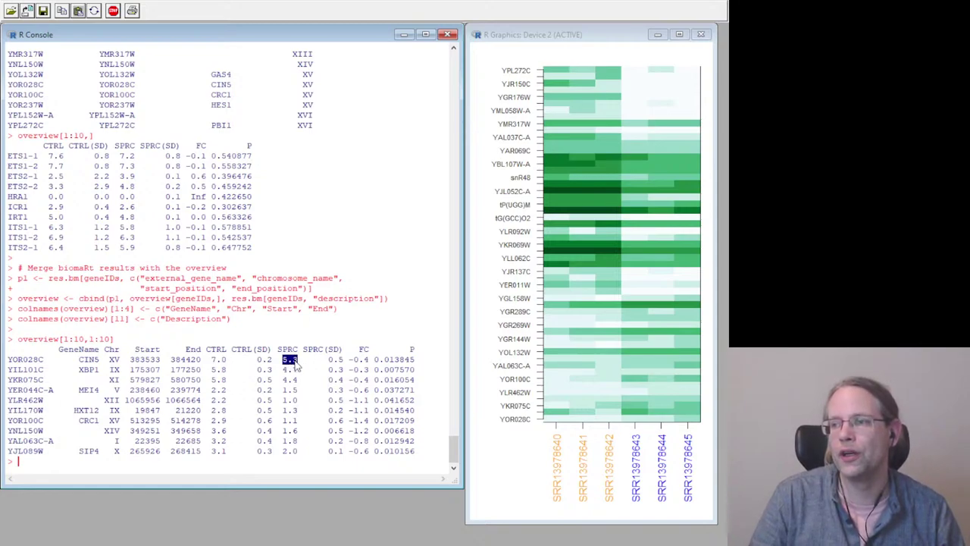
{"action": "double_click", "coordinate": [358, 361]}
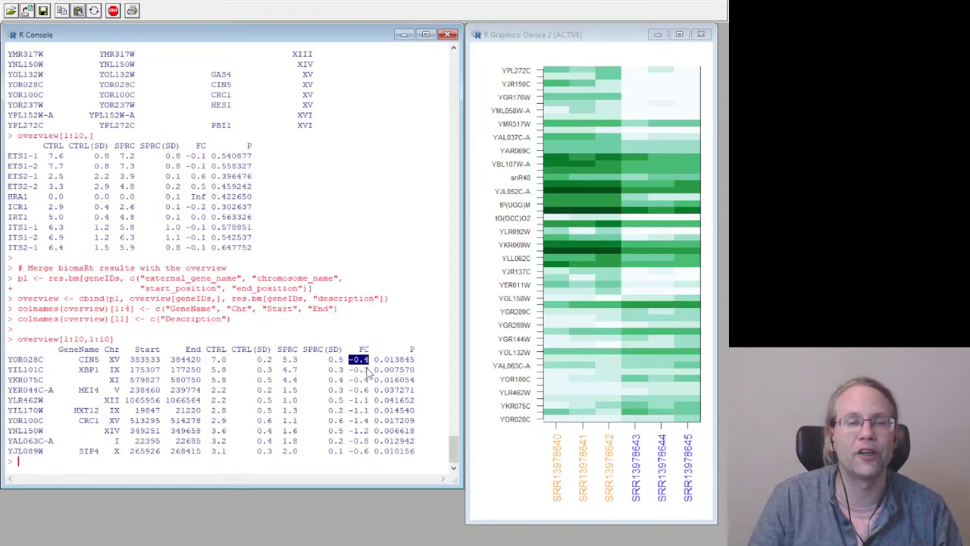
{"action": "left_click_drag", "start_coordinate": [374, 361], "coordinate": [392, 373]}
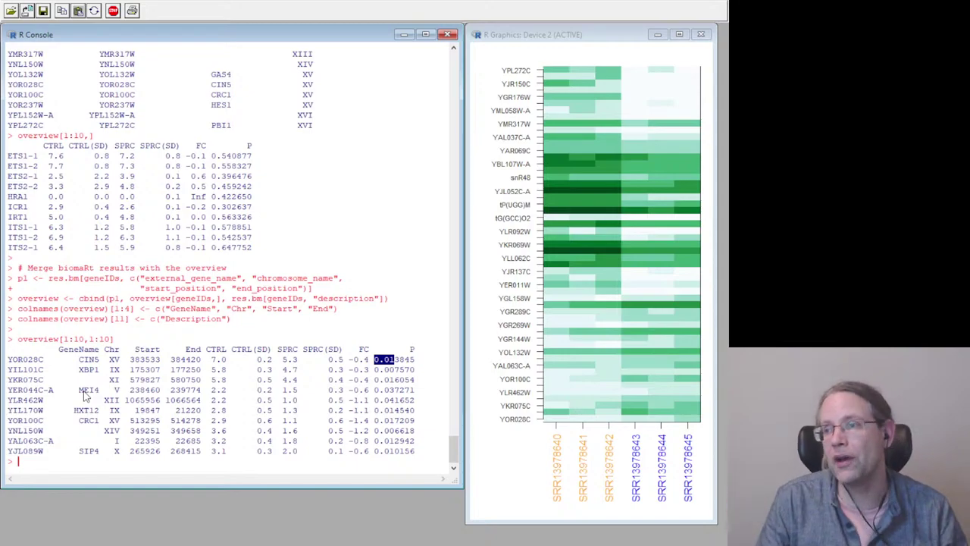
Print overview[1:10,1:11] to include the Description column for the first ten genes
{"action": "left_click", "coordinate": [103, 391]}
{"action": "key", "text": "Up"}
{"action": "key", "text": "BackSpace"}
{"action": "key", "text": "BackSpace"}
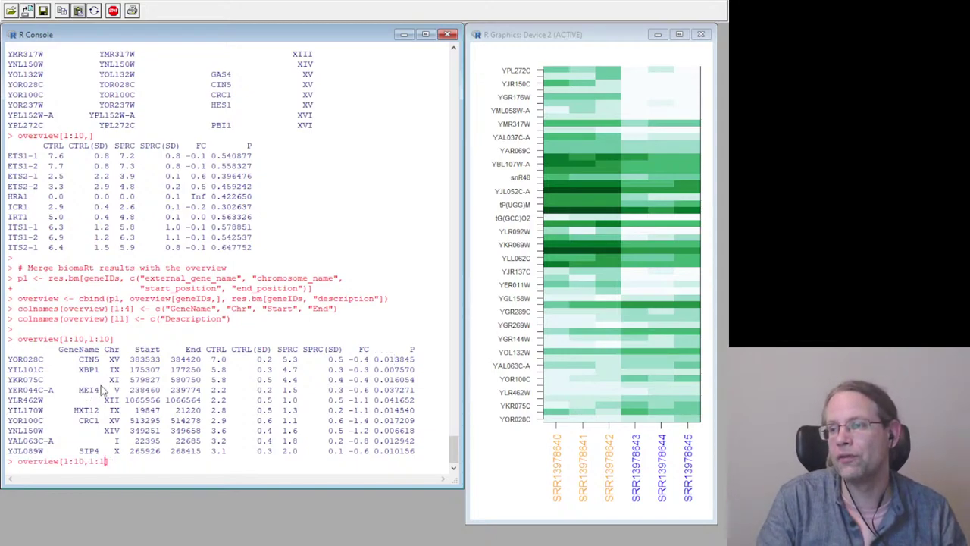
{"action": "type", "text": "1]"}
{"action": "key", "text": "Return"}
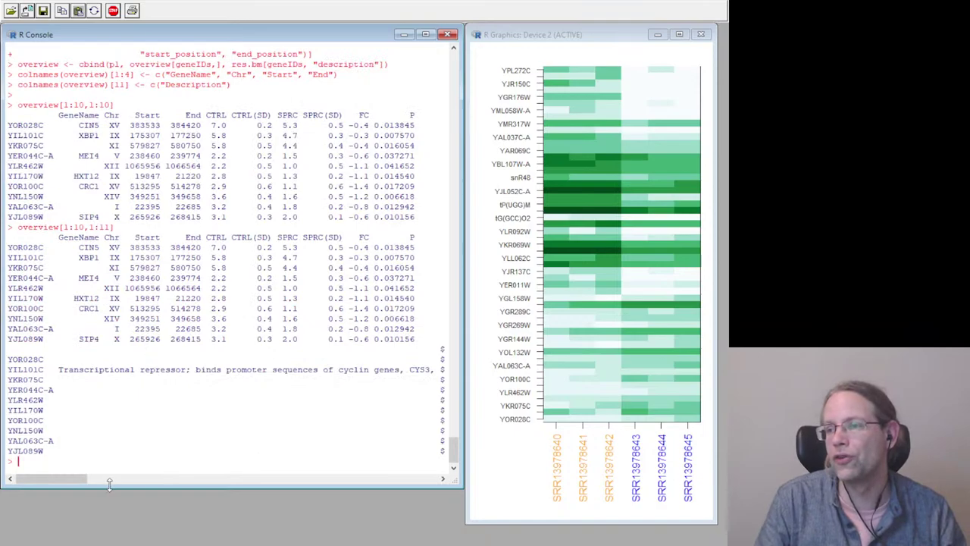
{"action": "mouse_move", "coordinate": [70, 479]}
{"action": "left_mouse_down"}
{"action": "mouse_move", "coordinate": [430, 485]}
{"action": "mouse_move", "coordinate": [79, 479]}
{"action": "left_mouse_up"}
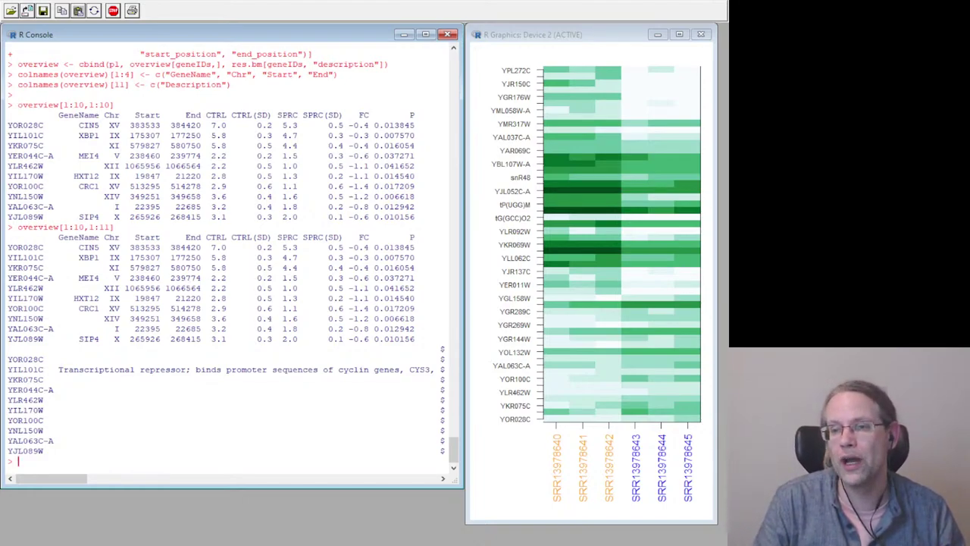
Write the overview table to overview.ann.txt with write.table, using sep = "\t" and quote = FALSE
{"action": "key", "text": "alt+Tab"}
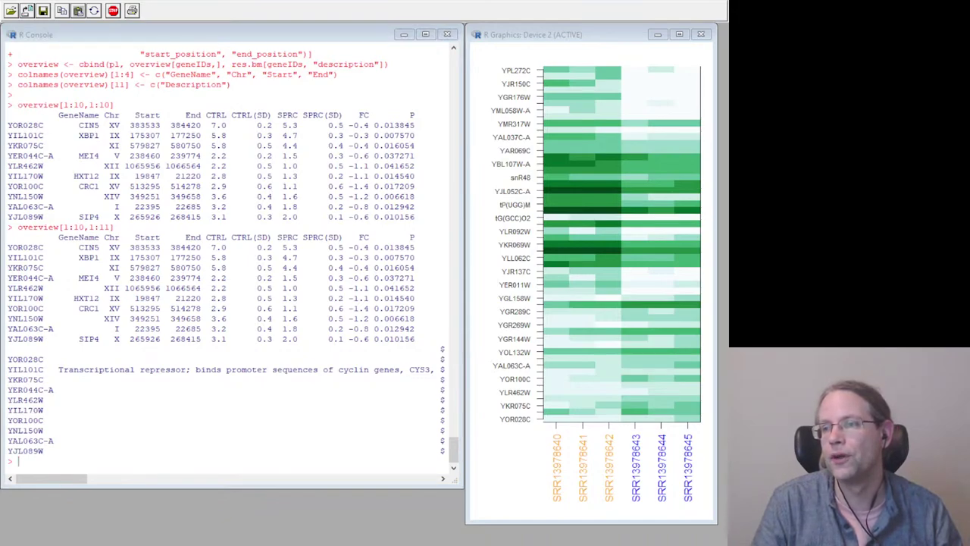
{"action": "left_click", "coordinate": [147, 447]}
{"action": "type", "text": "# Write out the table write.table(overview, \"overview.ann.txt\", sep = \"\\t\", quote = FALSE)"}
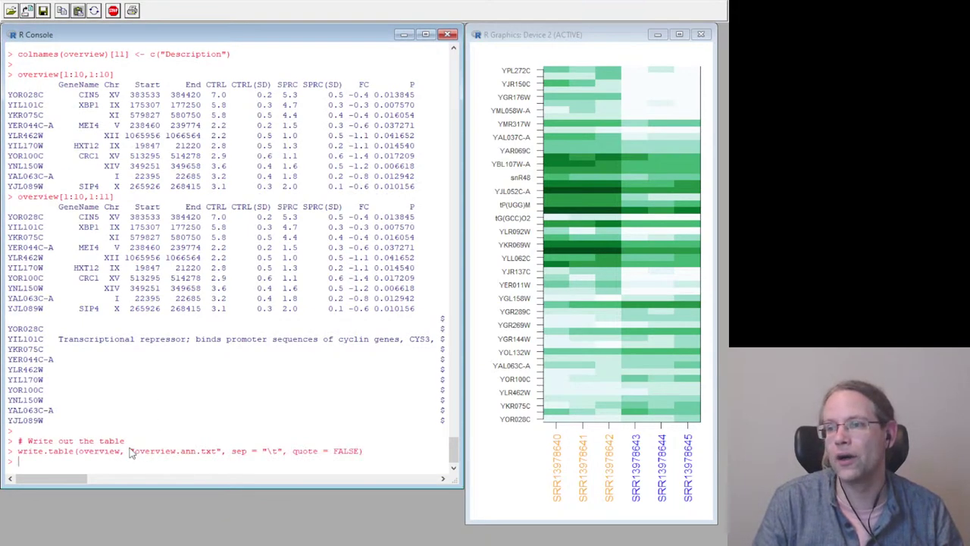
Switch to overview.ann.txt in the text editor and examine its gene rows, statistics columns and descriptions
{"action": "key", "text": "alt+Tab"}
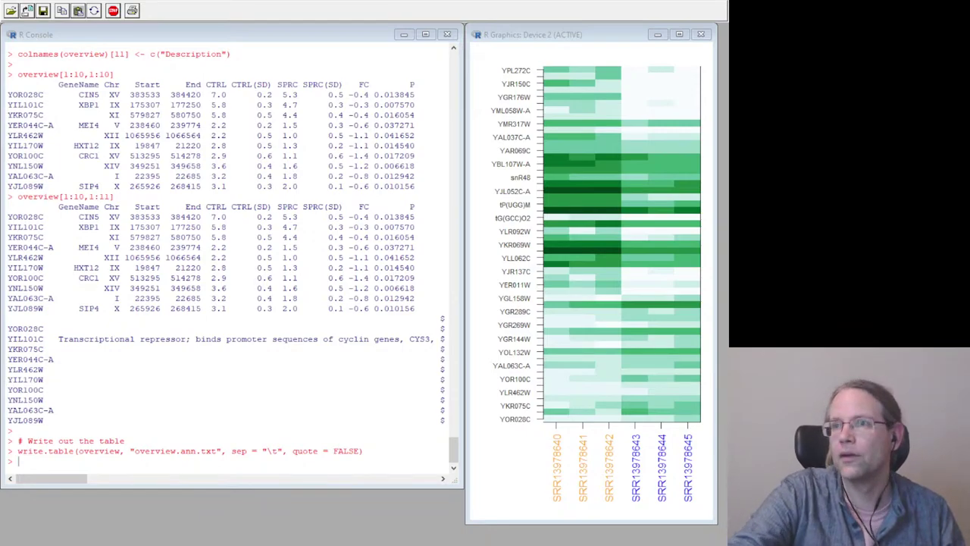
{"action": "key", "text": "alt+Tab"}
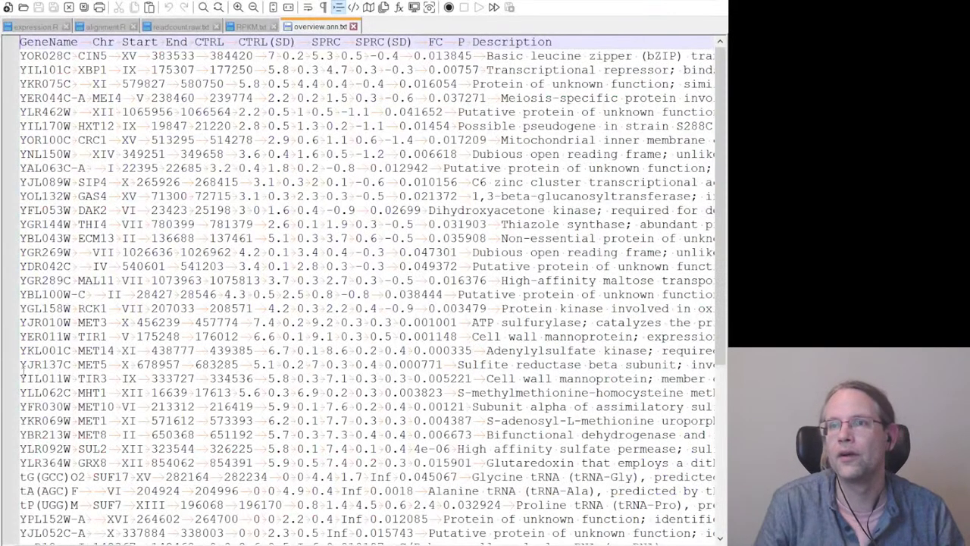
{"action": "scroll", "coordinate": [391, 324], "scroll_direction": "down", "scroll_amount": 6}
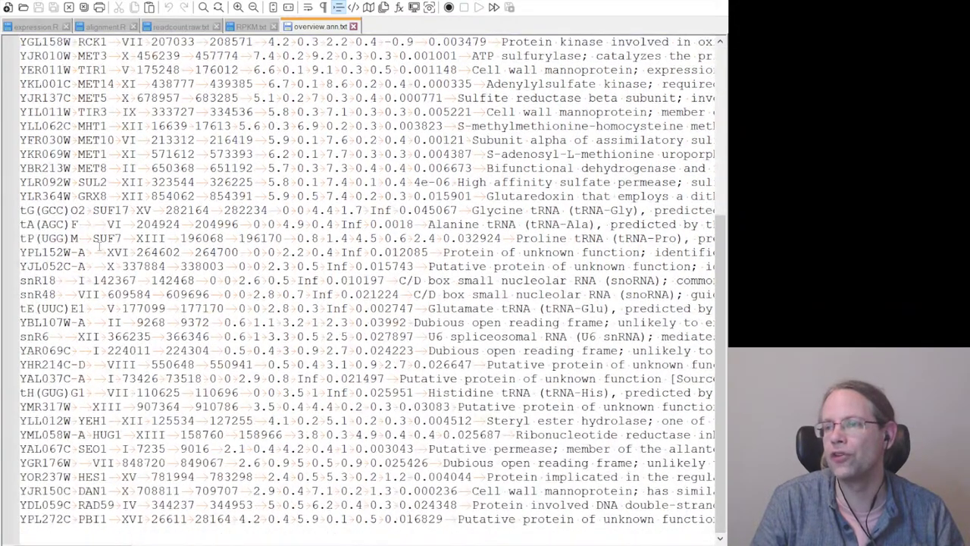
{"action": "scroll", "coordinate": [92, 263], "scroll_direction": "up", "scroll_amount": 6}
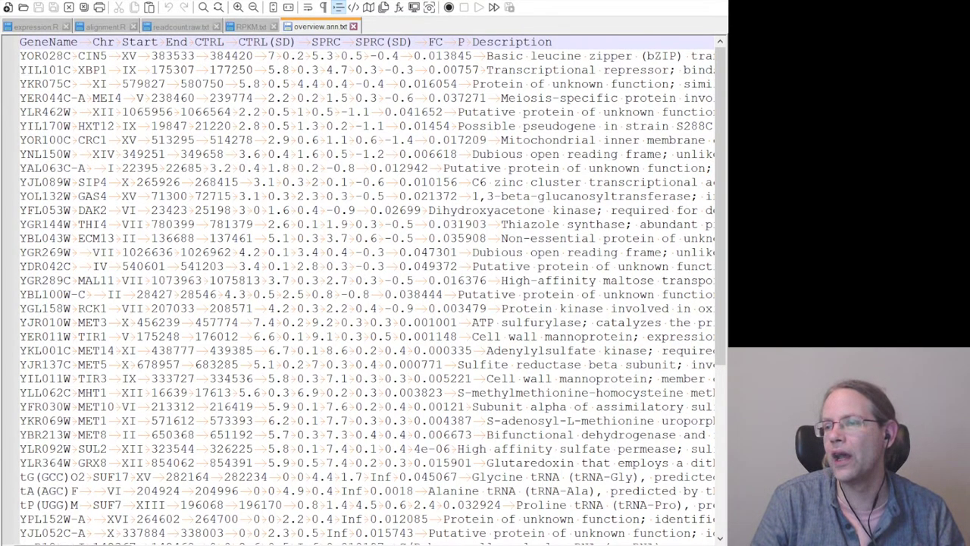
{"action": "scroll", "coordinate": [366, 295], "scroll_direction": "right", "scroll_amount": 15}
{"action": "scroll", "coordinate": [366, 295], "scroll_direction": "left", "scroll_amount": 15}
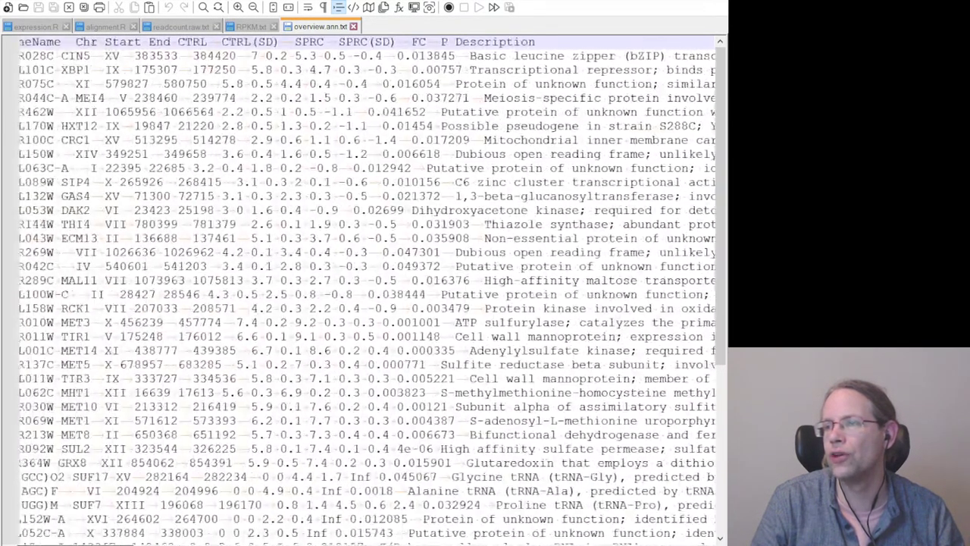
{"action": "scroll", "coordinate": [277, 276], "scroll_direction": "left", "scroll_amount": 1}
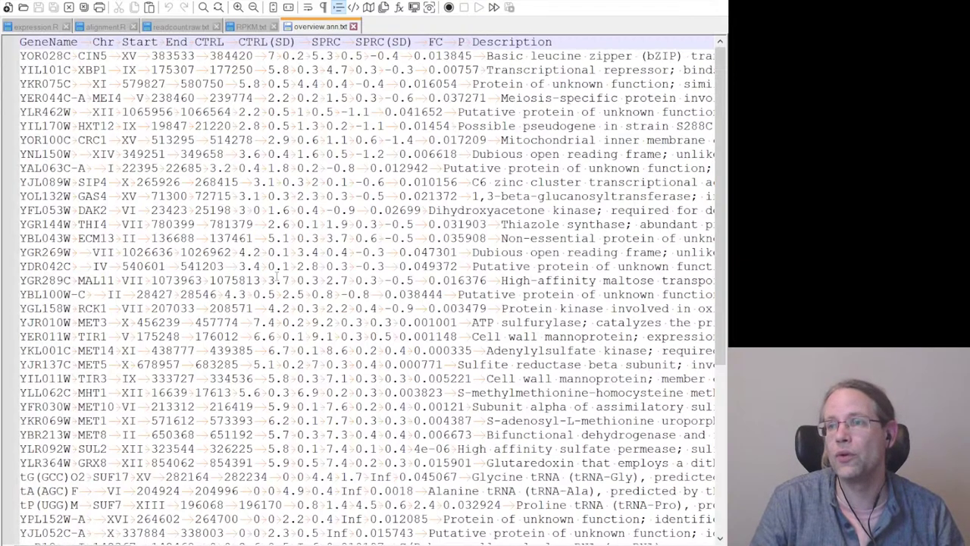
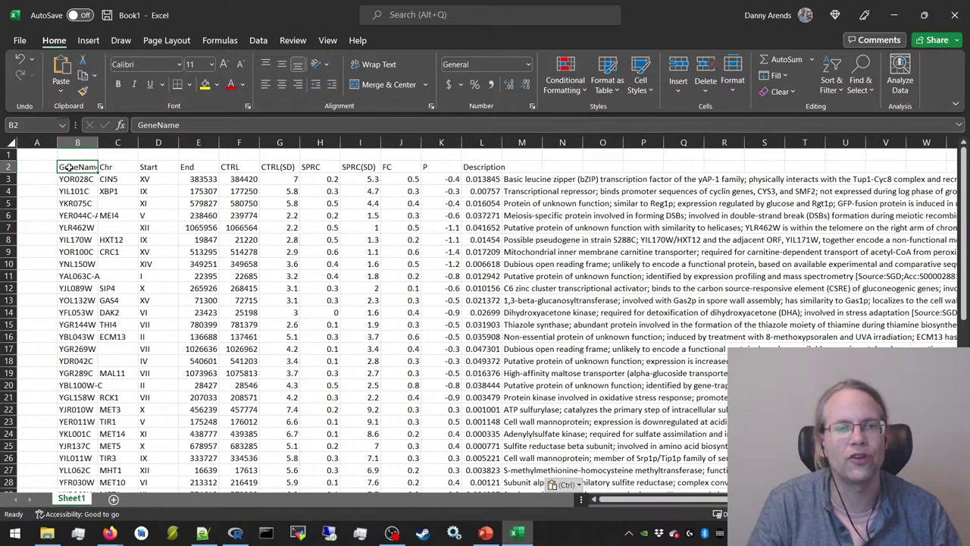
In the Excel sheet, insert a cell at B2 with Shift cells right so the headers match their data columns
{"action": "left_click_drag", "start_coordinate": [77, 179], "coordinate": [77, 264]}
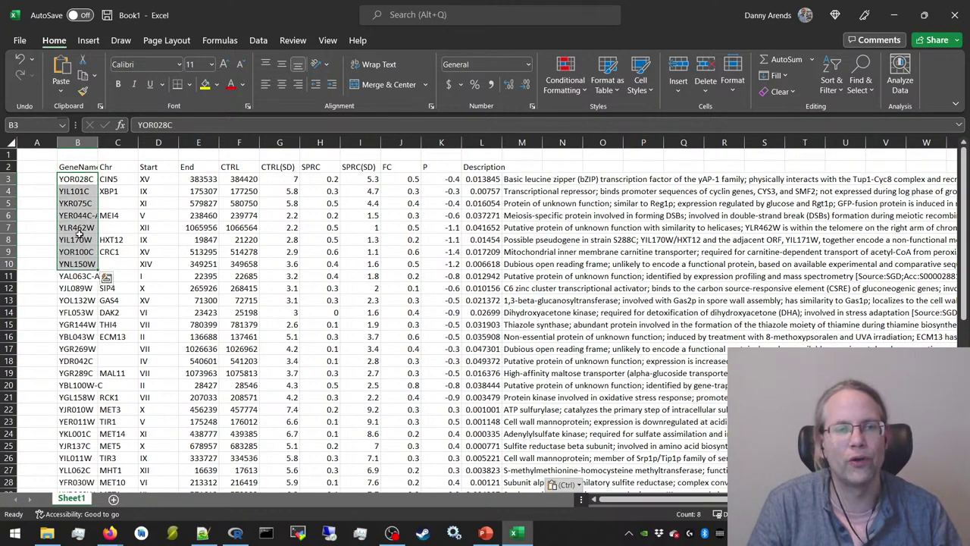
{"action": "left_click", "coordinate": [79, 167]}
{"action": "right_click", "coordinate": [83, 171]}
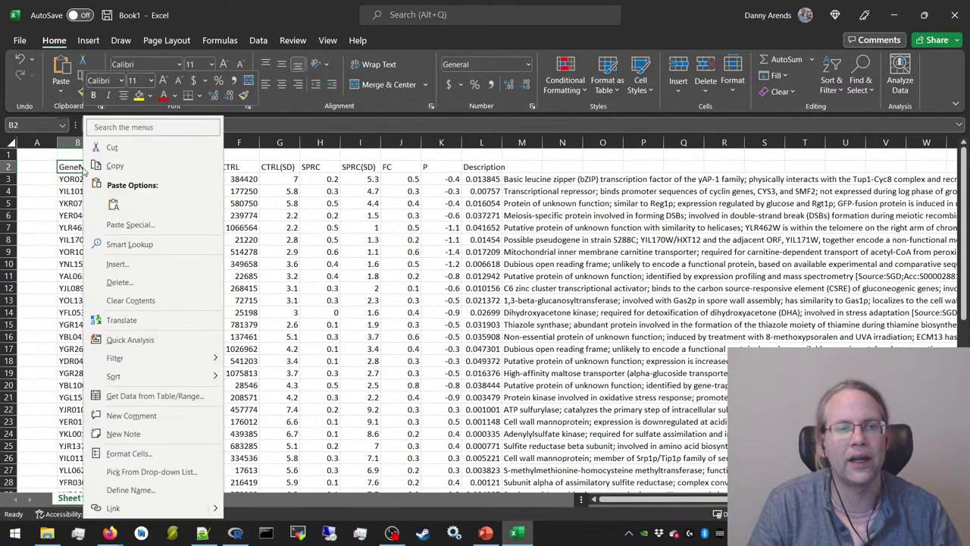
{"action": "left_click", "coordinate": [123, 265]}
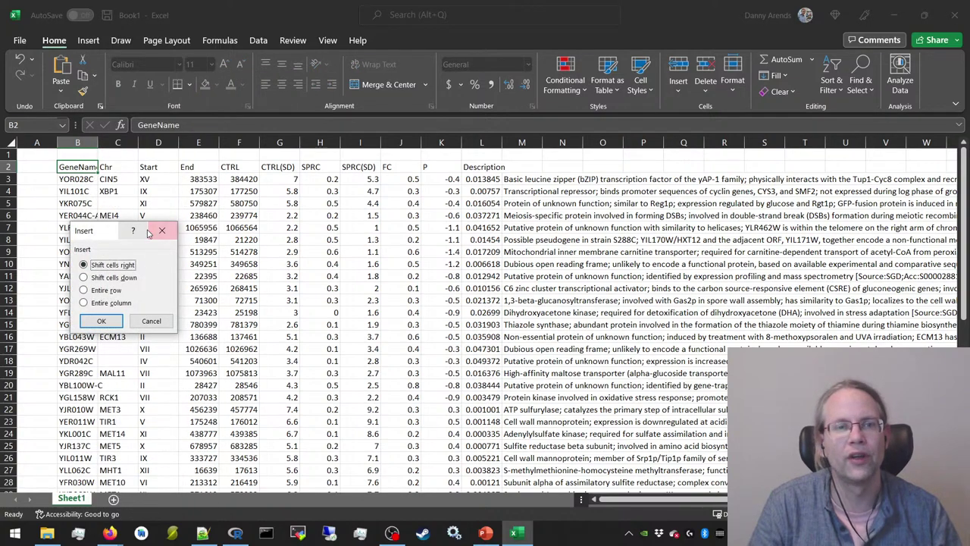
{"action": "left_click", "coordinate": [108, 321]}
Check the GeneName and Chr headers against the values in the columns beneath them
{"action": "left_click", "coordinate": [118, 169]}
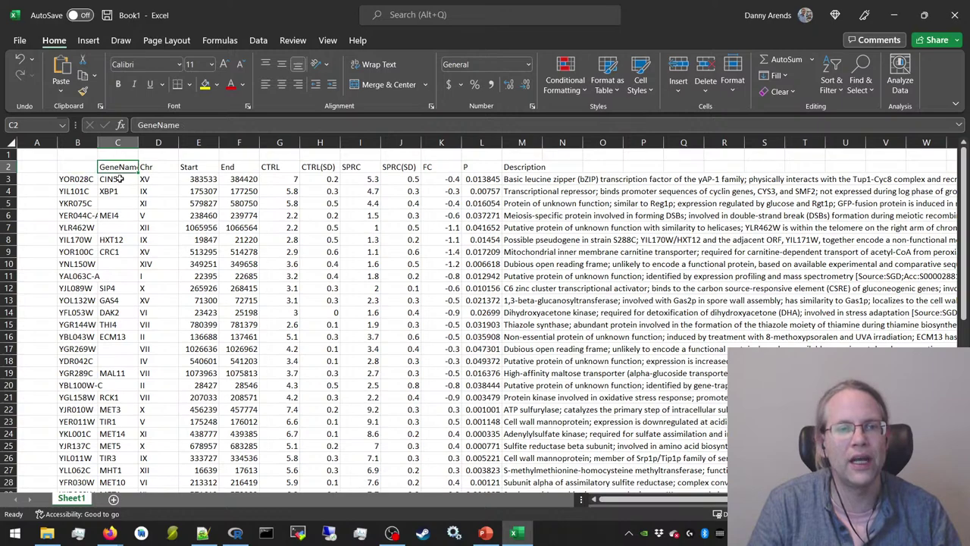
{"action": "key", "text": "shift+Down"}
{"action": "key", "text": "shift+Down"}
{"action": "key", "text": "shift+Down"}
{"action": "key", "text": "shift+Down"}
{"action": "key", "text": "shift+Down"}
{"action": "key", "text": "shift+Down"}
{"action": "key", "text": "shift+Down"}
{"action": "key", "text": "shift+Down"}
{"action": "key", "text": "shift+Down"}
{"action": "key", "text": "Right"}
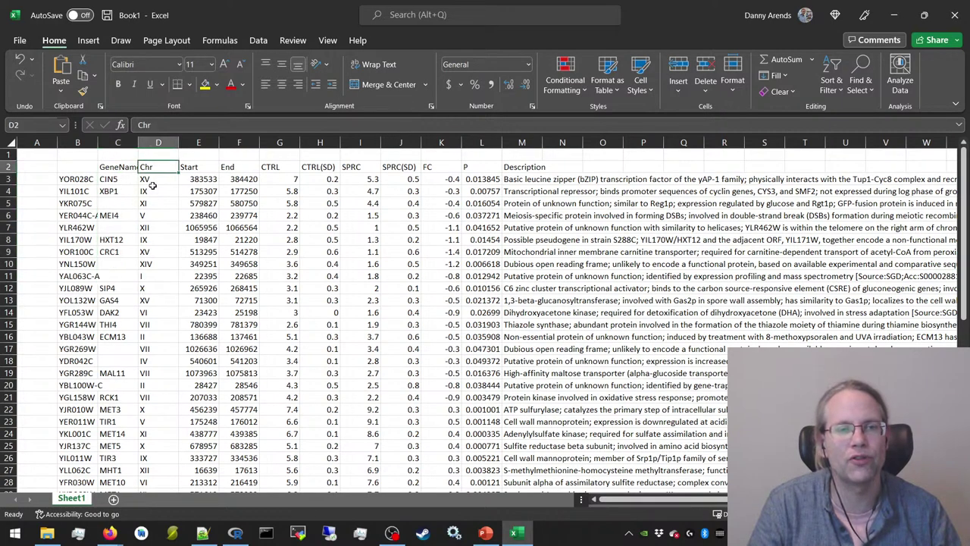
Make the header cells C2:M2, from GeneName to Description, bold and centred
{"action": "left_click_drag", "start_coordinate": [120, 168], "coordinate": [539, 169]}
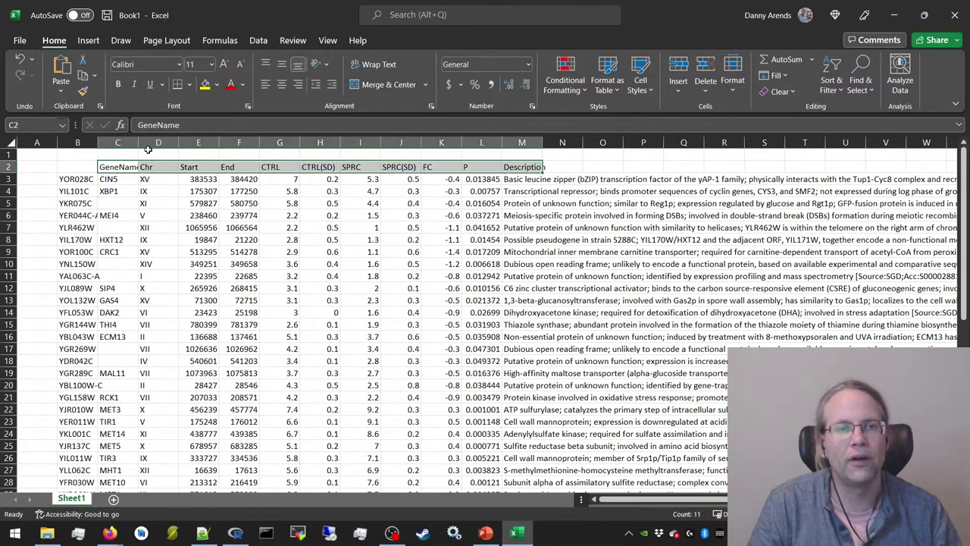
{"action": "left_click", "coordinate": [118, 84]}
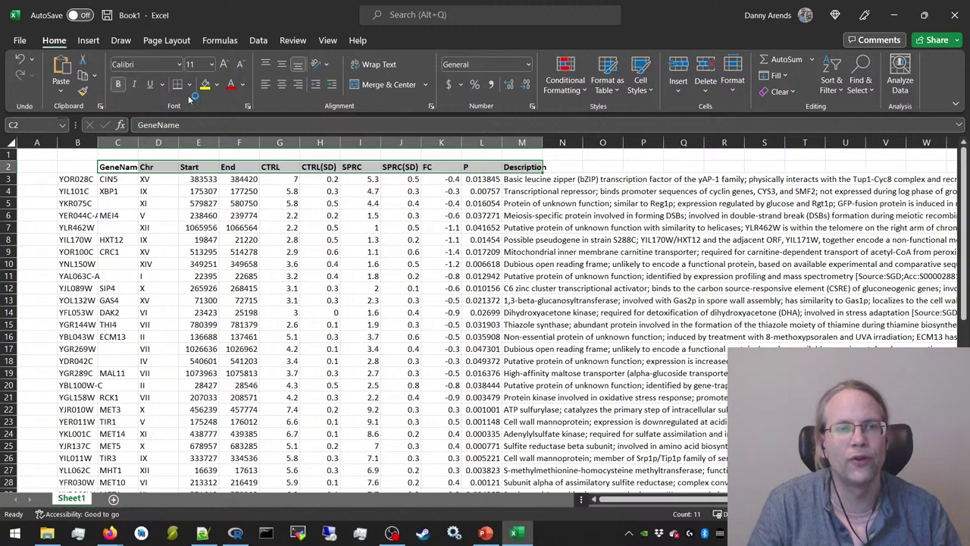
{"action": "left_click", "coordinate": [281, 84]}
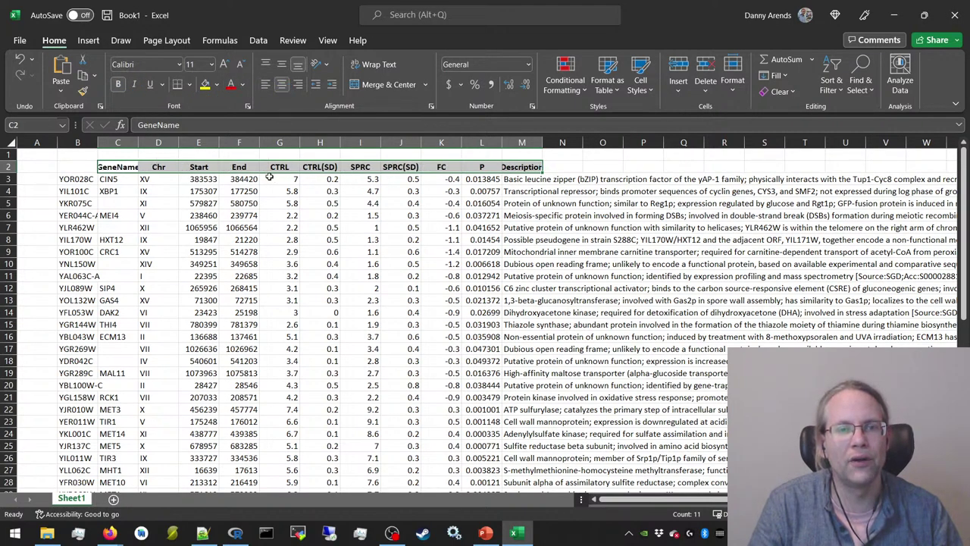
Autofit the widths of the table columns from the gene IDs in B through FC in K
{"action": "left_click", "coordinate": [250, 176]}
{"action": "double_click", "coordinate": [138, 142]}
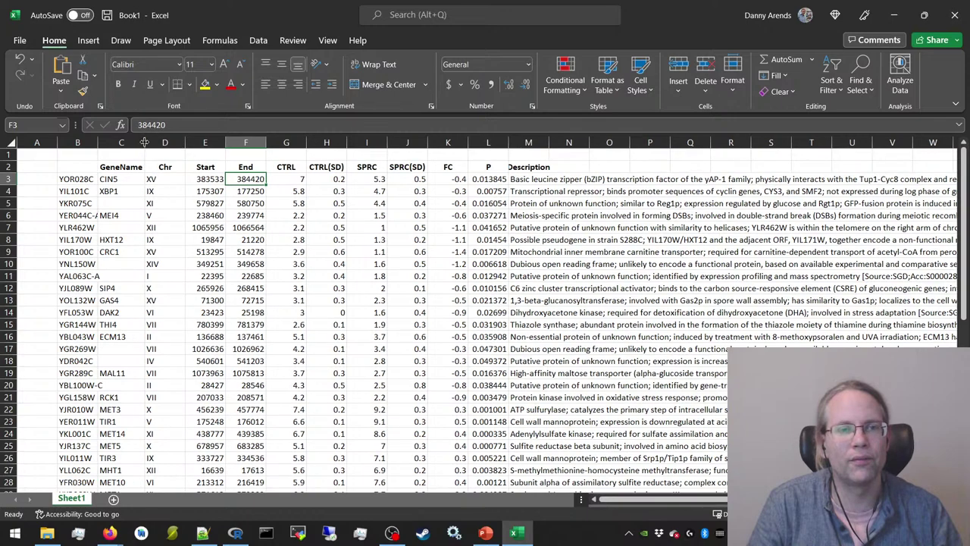
{"action": "double_click", "coordinate": [96, 142]}
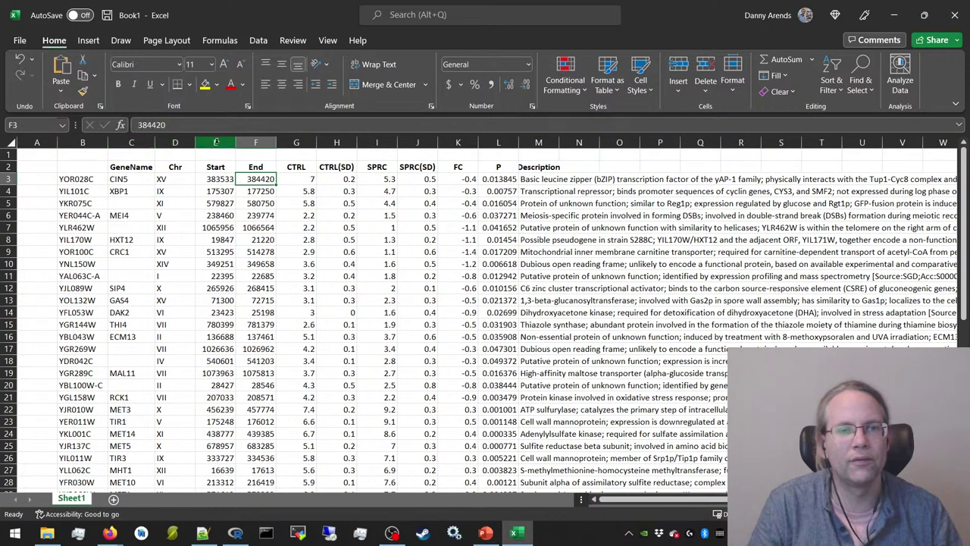
{"action": "double_click", "coordinate": [213, 141]}
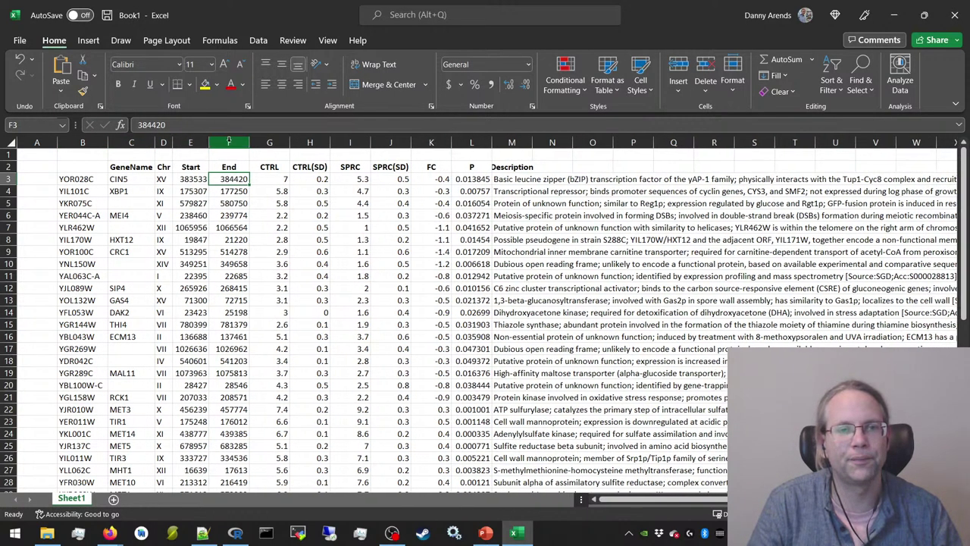
{"action": "double_click", "coordinate": [245, 141]}
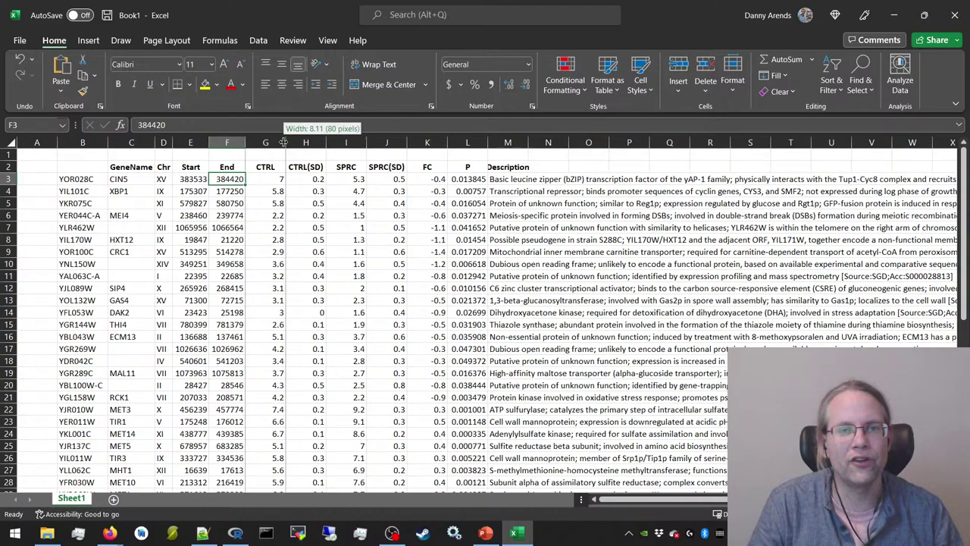
{"action": "double_click", "coordinate": [286, 142]}
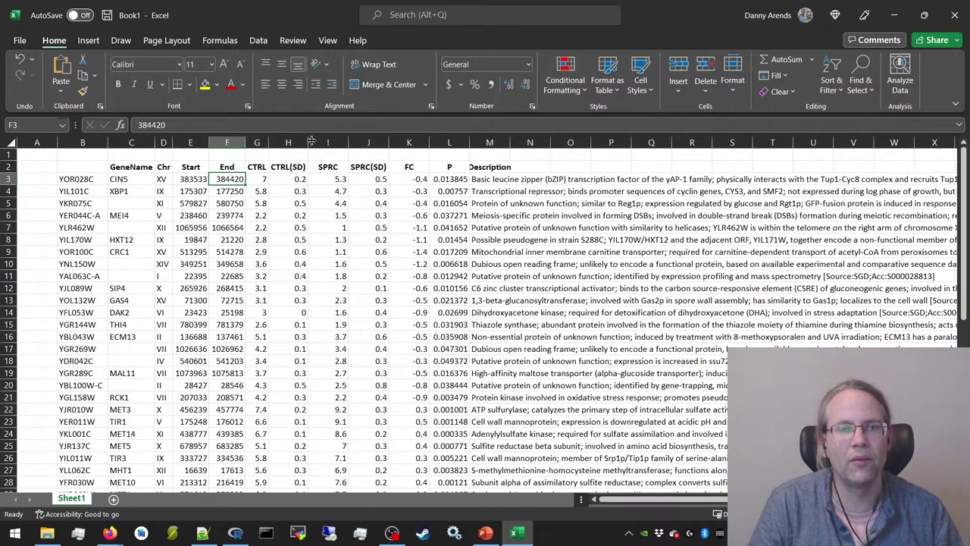
{"action": "double_click", "coordinate": [349, 142]}
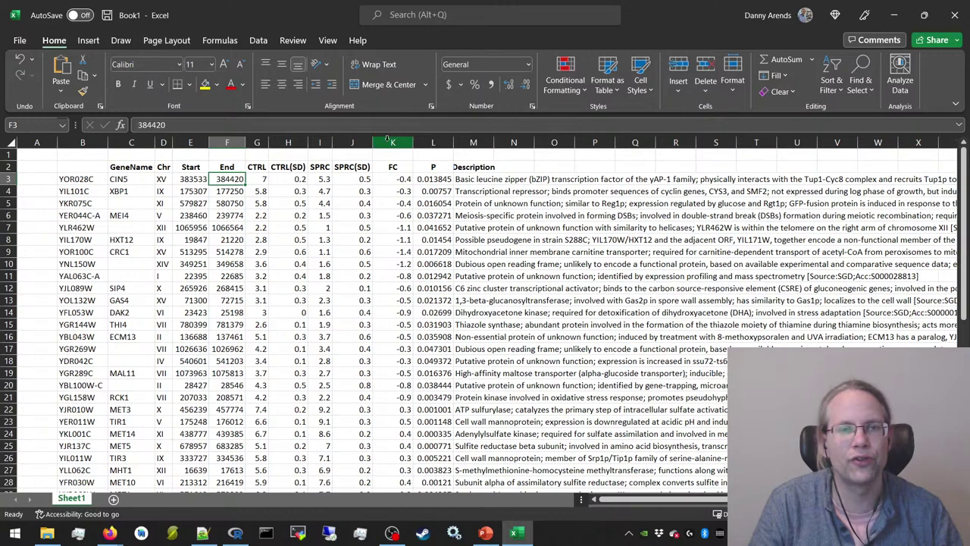
{"action": "double_click", "coordinate": [413, 142]}
Apply the Green - White Color Scale to the CTRL values in G3:G55 and SPRC values in I3:I55 together
{"action": "left_click_drag", "start_coordinate": [268, 181], "coordinate": [258, 349]}
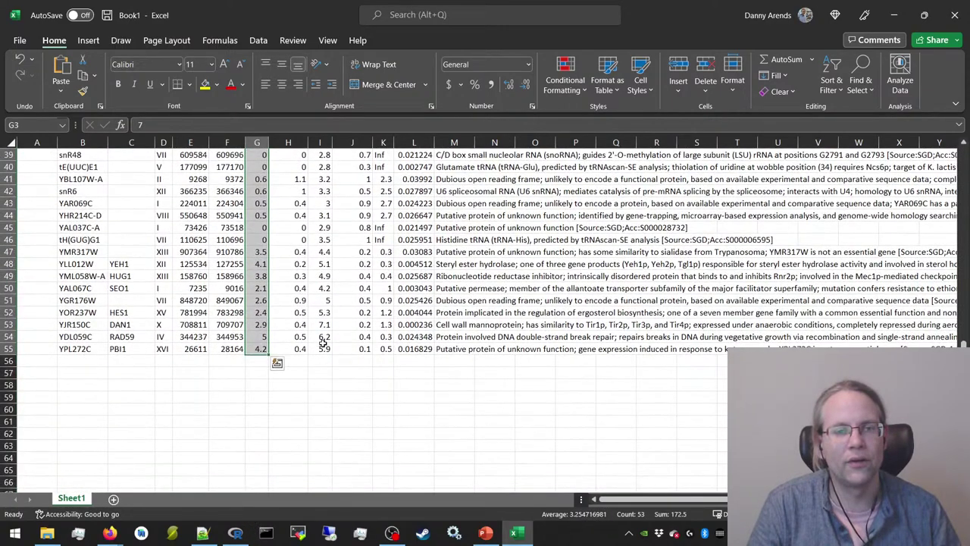
{"action": "left_click_drag", "start_coordinate": [319, 348], "coordinate": [322, 182]}
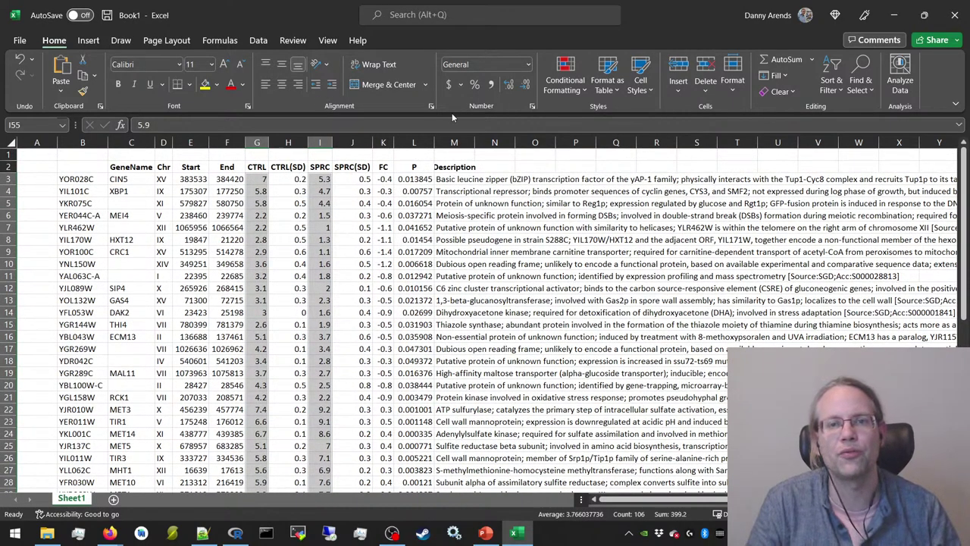
{"action": "left_click", "coordinate": [564, 80]}
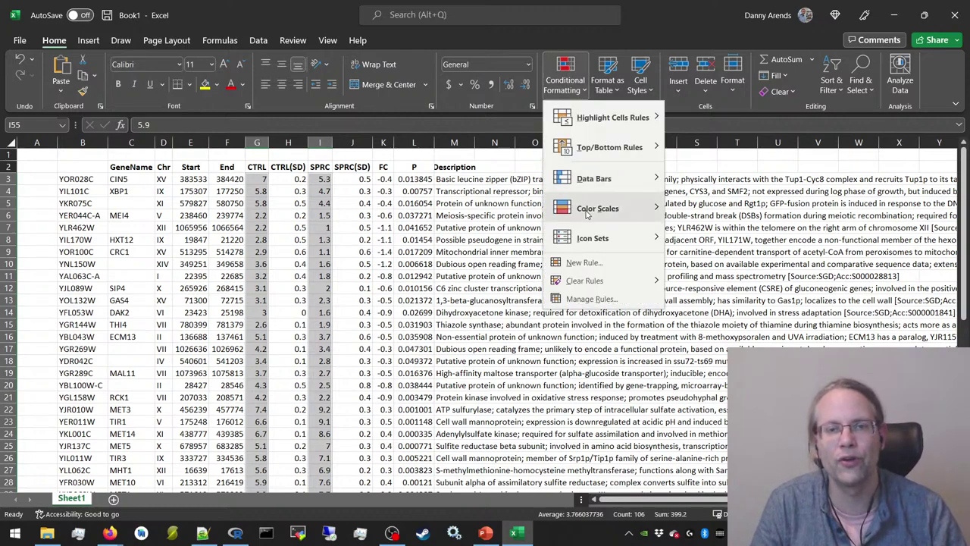
{"action": "mouse_move", "coordinate": [599, 208]}
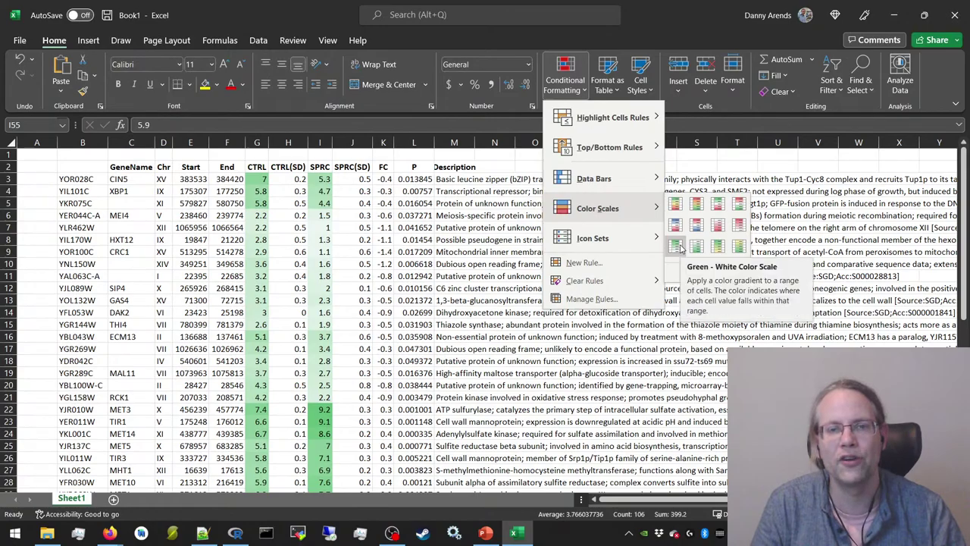
{"action": "left_click", "coordinate": [681, 245]}
Compare the colour-scaled CTRL and SPRC expression values down the gene rows
{"action": "left_click", "coordinate": [373, 241]}
{"action": "scroll", "coordinate": [341, 240], "scroll_direction": "down", "scroll_amount": 5}
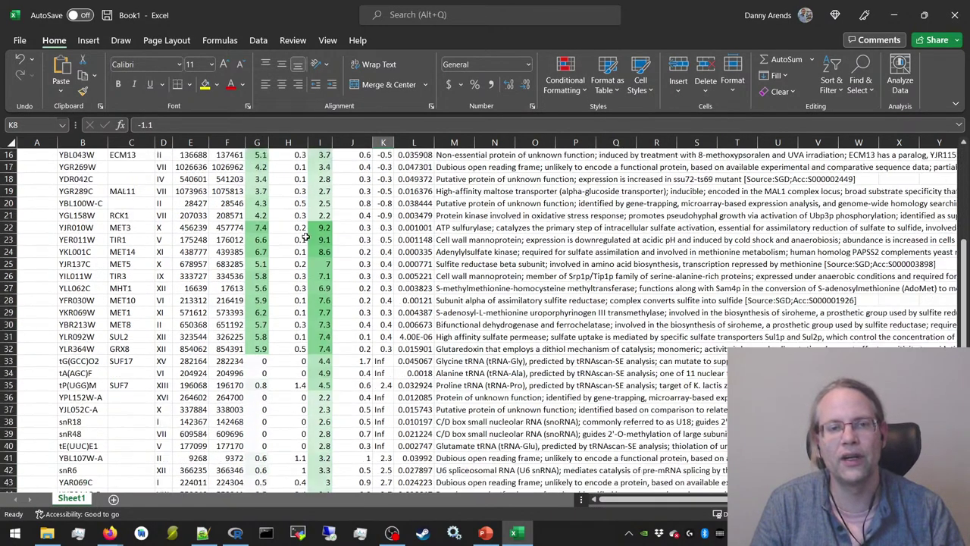
{"action": "scroll", "coordinate": [306, 237], "scroll_direction": "up", "scroll_amount": 5}
{"action": "left_click", "coordinate": [302, 240]}
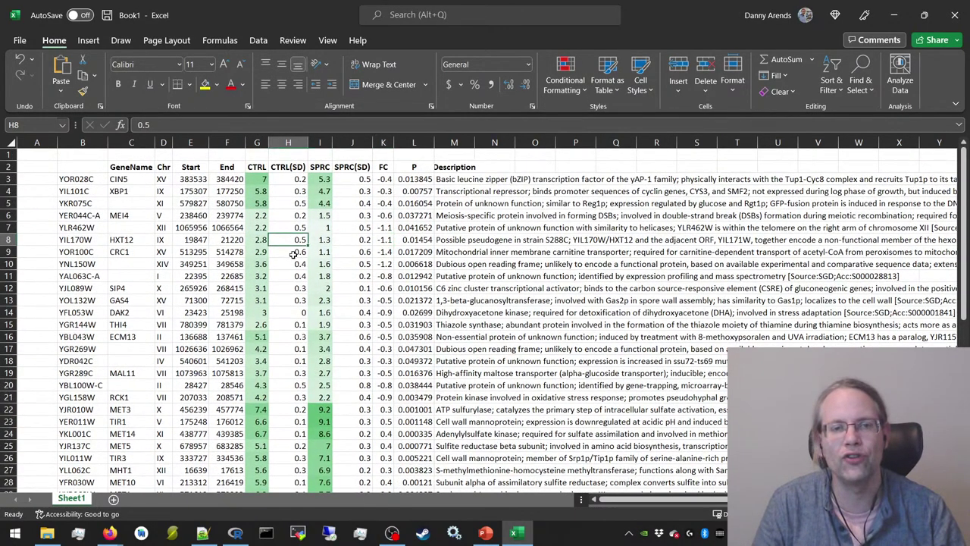
{"action": "scroll", "coordinate": [288, 288], "scroll_direction": "down", "scroll_amount": 3}
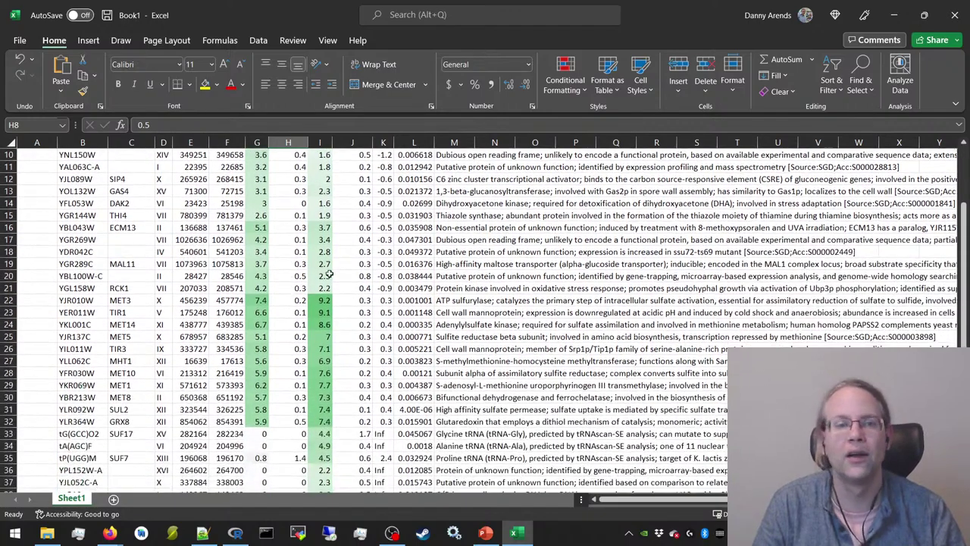
{"action": "scroll", "coordinate": [372, 240], "scroll_direction": "up", "scroll_amount": 2}
{"action": "scroll", "coordinate": [372, 239], "scroll_direction": "up", "scroll_amount": 1}
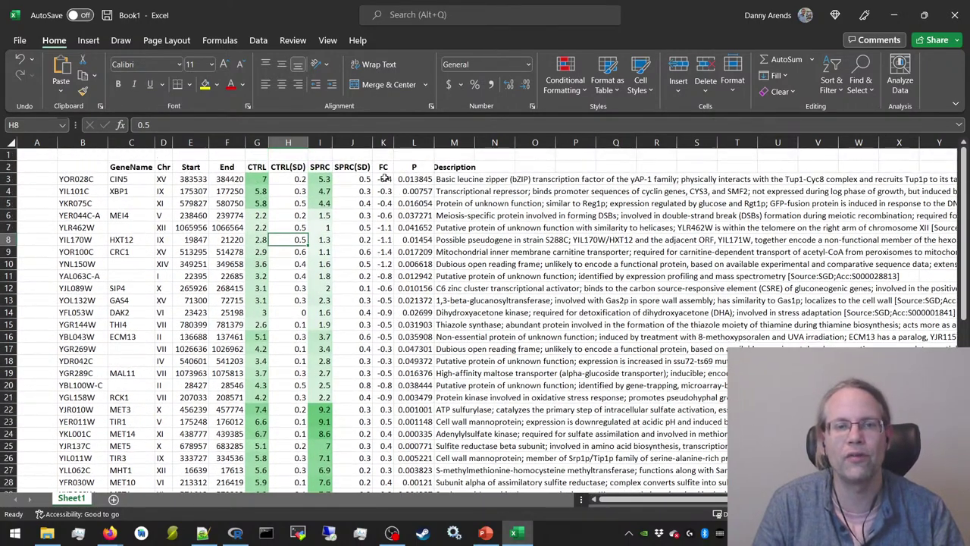
Examine the negative and positive fold changes in the FC column and compare CTRL with SPRC in the Inf rows 45 and 46
{"action": "left_click_drag", "start_coordinate": [382, 179], "coordinate": [386, 397]}
{"action": "scroll", "coordinate": [402, 409], "scroll_direction": "down", "scroll_amount": 5}
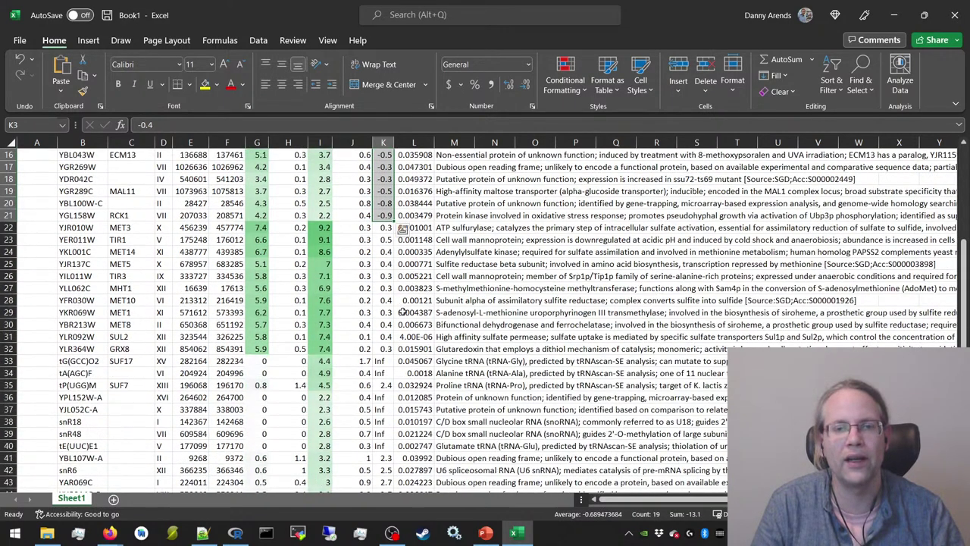
{"action": "left_click_drag", "start_coordinate": [387, 228], "coordinate": [386, 460]}
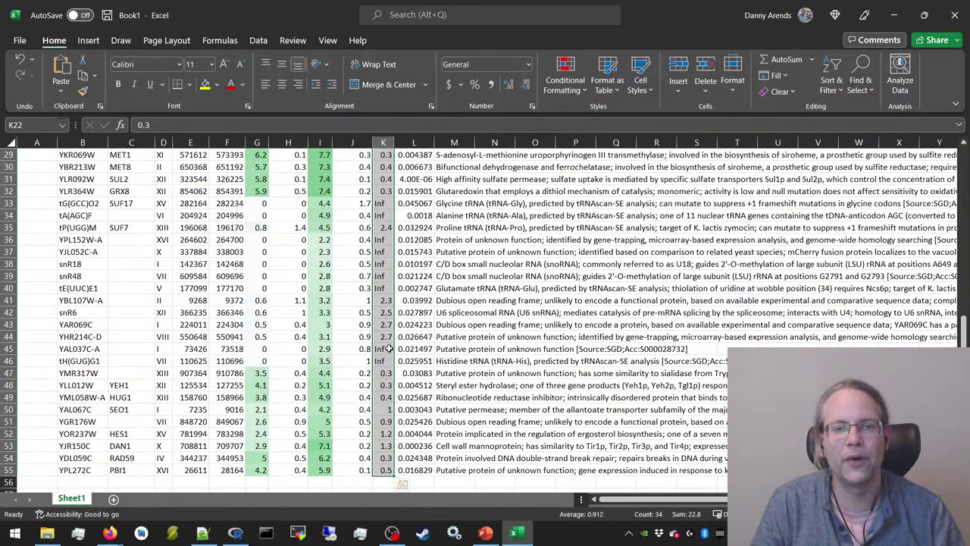
{"action": "left_click", "coordinate": [386, 348]}
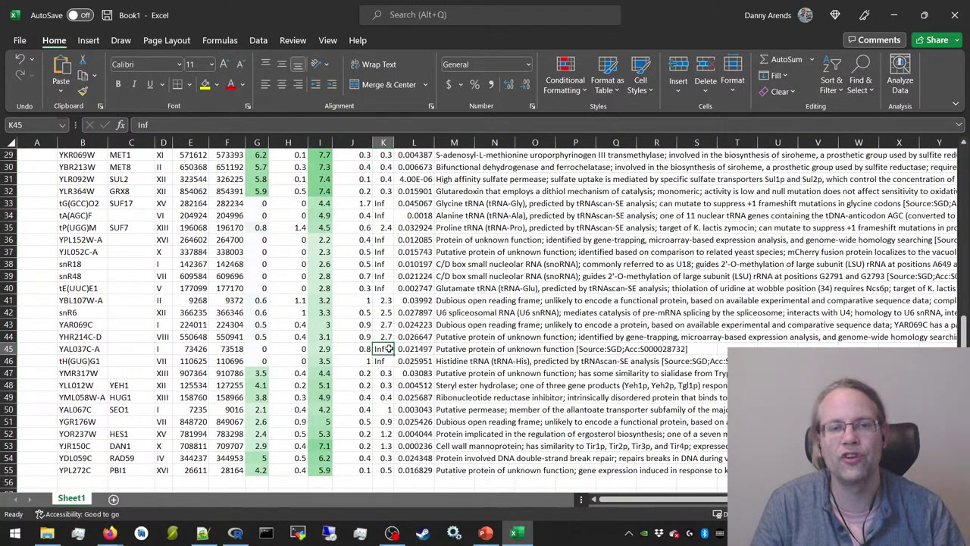
{"action": "left_click", "coordinate": [266, 348]}
{"action": "left_click", "coordinate": [325, 349]}
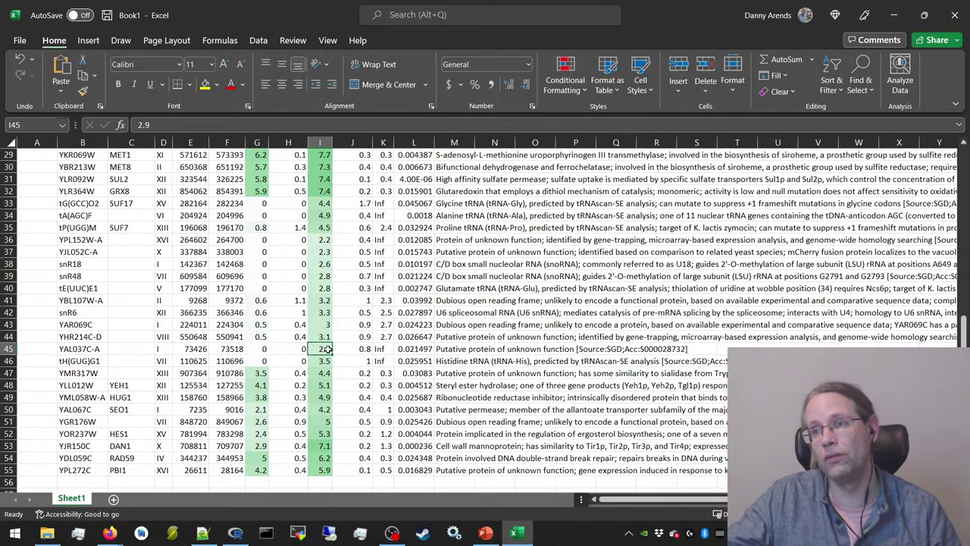
{"action": "left_click_drag", "start_coordinate": [261, 349], "coordinate": [263, 356]}
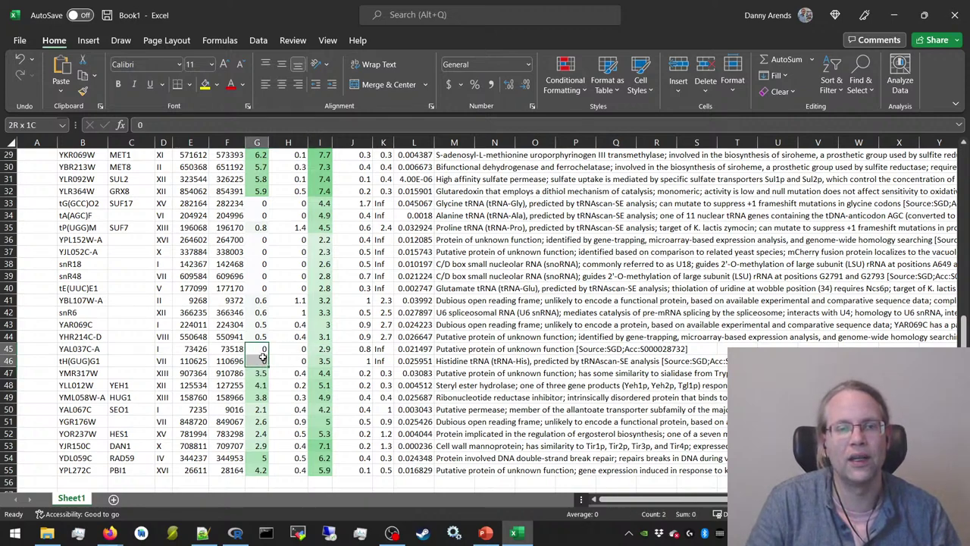
{"action": "left_click_drag", "start_coordinate": [329, 348], "coordinate": [327, 360]}
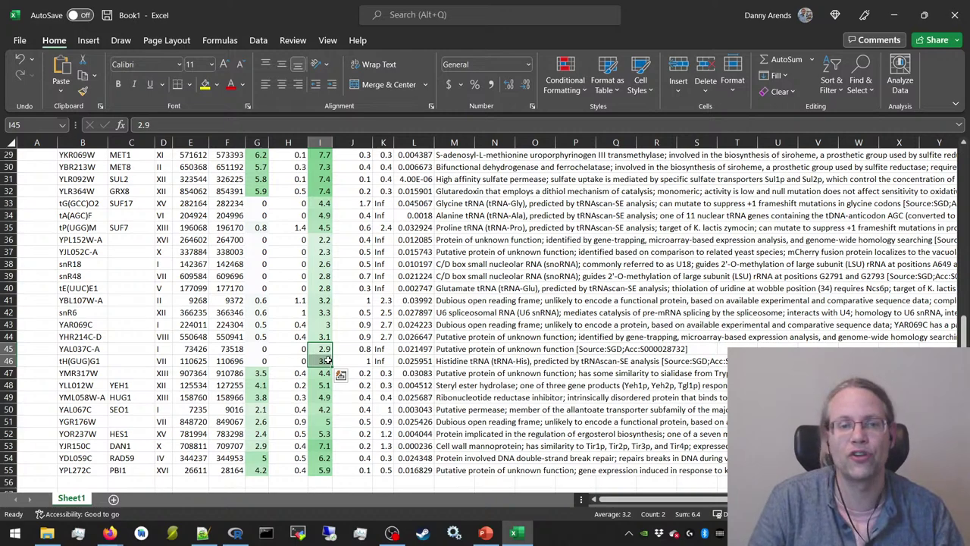
Read the gene descriptions of the tH(GUG)G1, MET3 and MET10 rows
{"action": "left_click", "coordinate": [454, 361]}
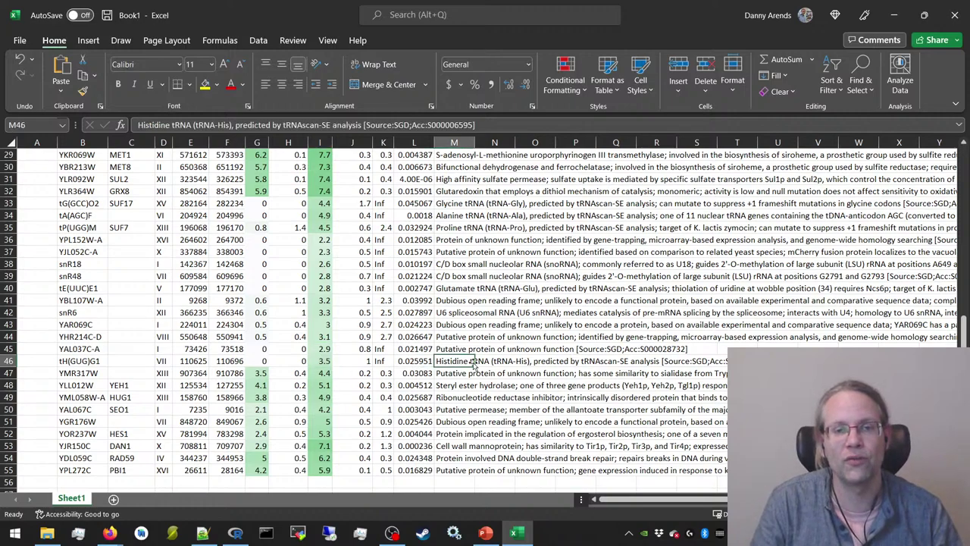
{"action": "scroll", "coordinate": [436, 385], "scroll_direction": "up", "scroll_amount": 4}
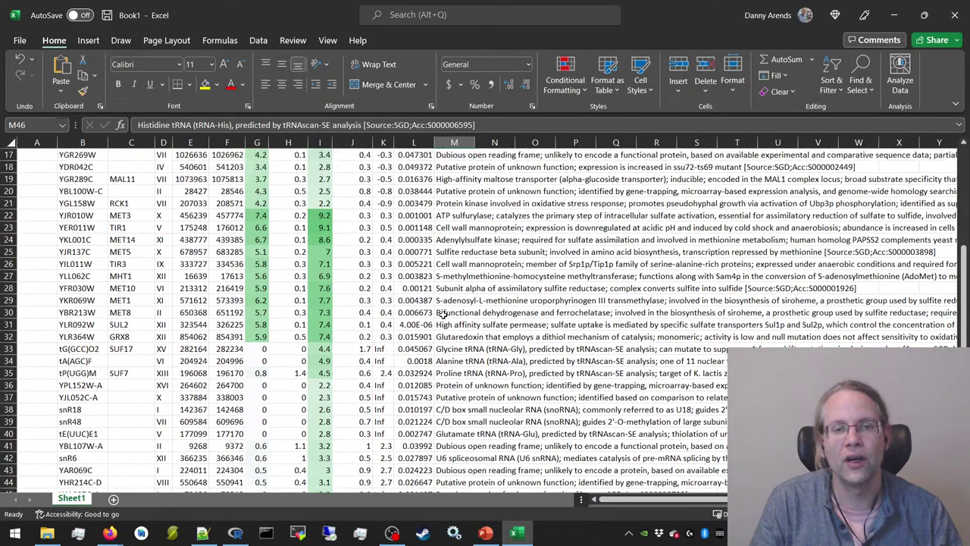
{"action": "left_click", "coordinate": [449, 216]}
{"action": "left_click", "coordinate": [454, 289]}
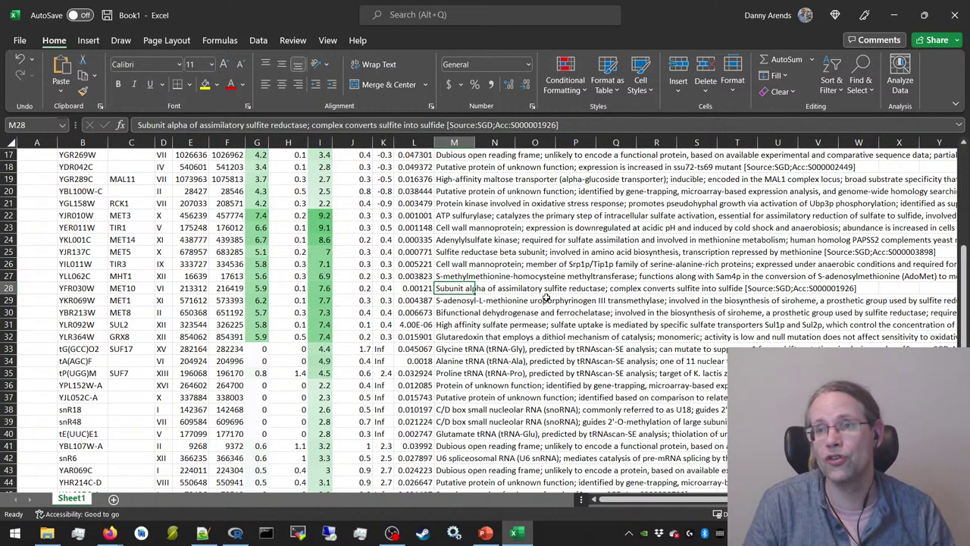
{"action": "scroll", "coordinate": [546, 297], "scroll_direction": "up", "scroll_amount": 5}
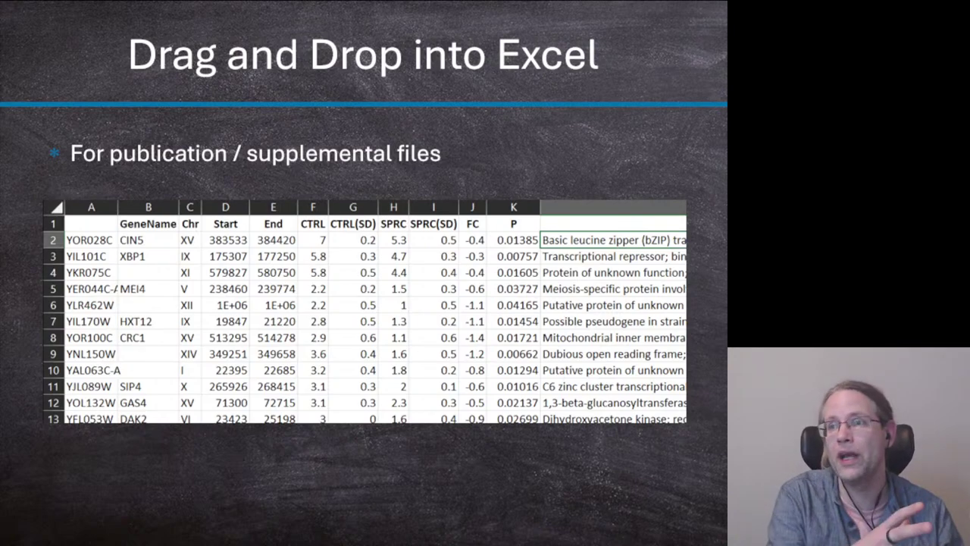
Switch to Firefox, search for "david gene" in a new tab and open the DAVID Functional Annotation site
{"action": "left_click", "coordinate": [305, 251]}
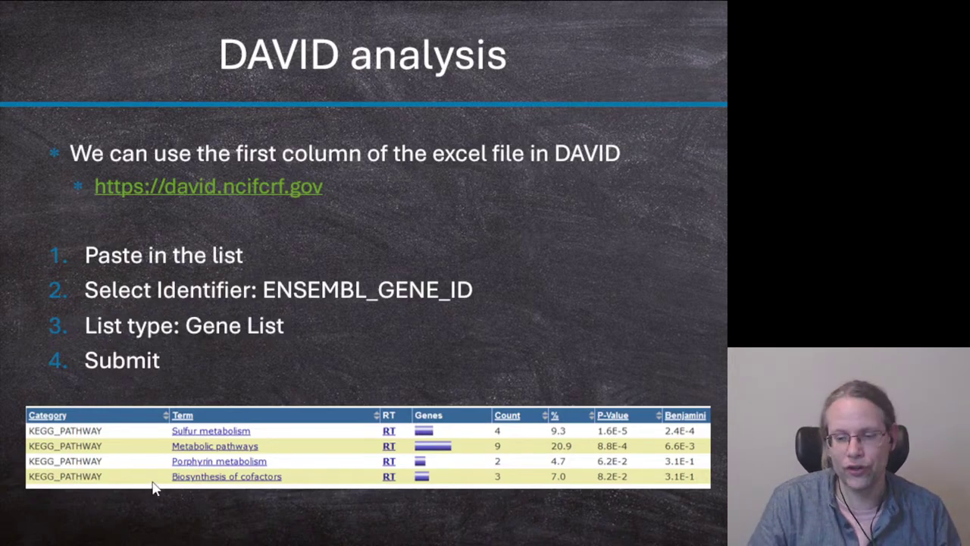
{"action": "key", "text": "alt+Tab"}
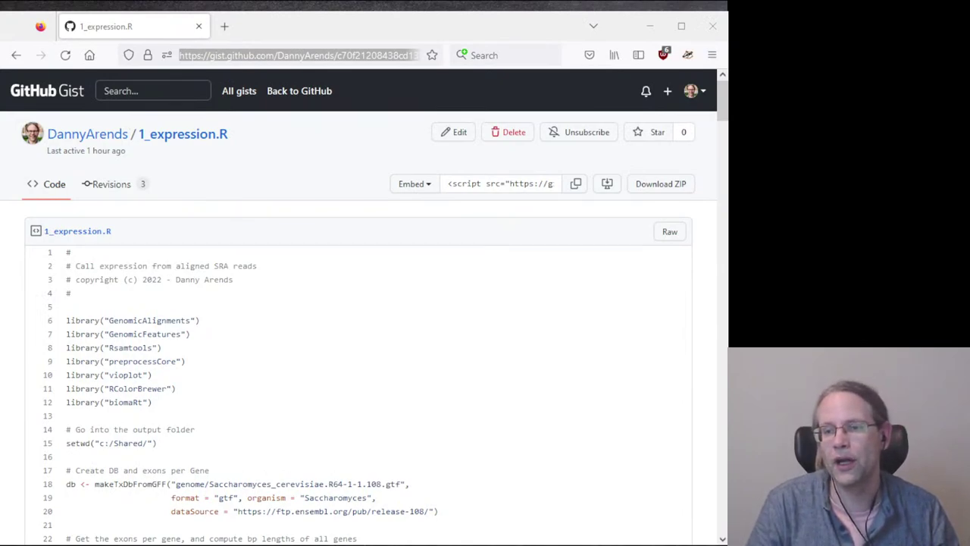
{"action": "left_click", "coordinate": [226, 29]}
{"action": "type", "text": "dab"}
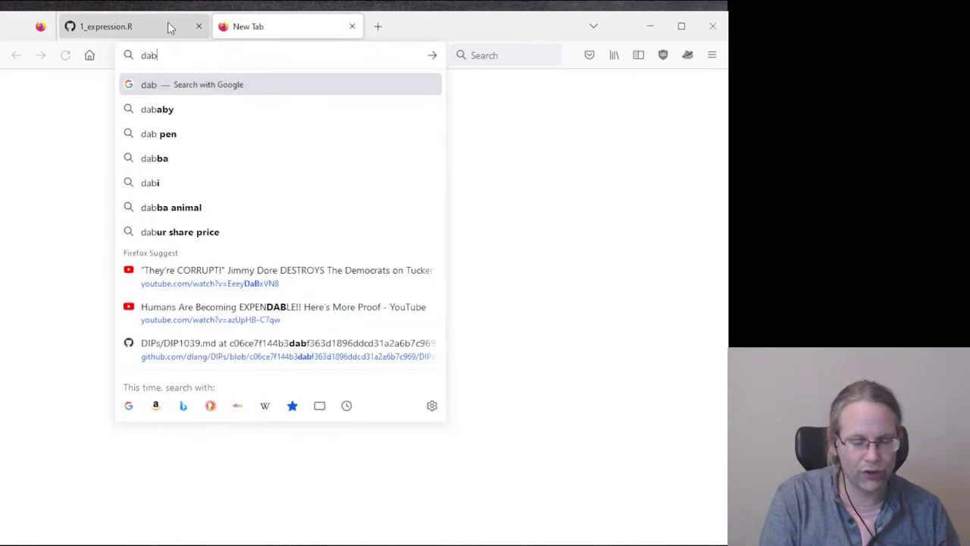
{"action": "key", "text": "BackSpace"}
{"action": "type", "text": "vid gene"}
{"action": "key", "text": "Return"}
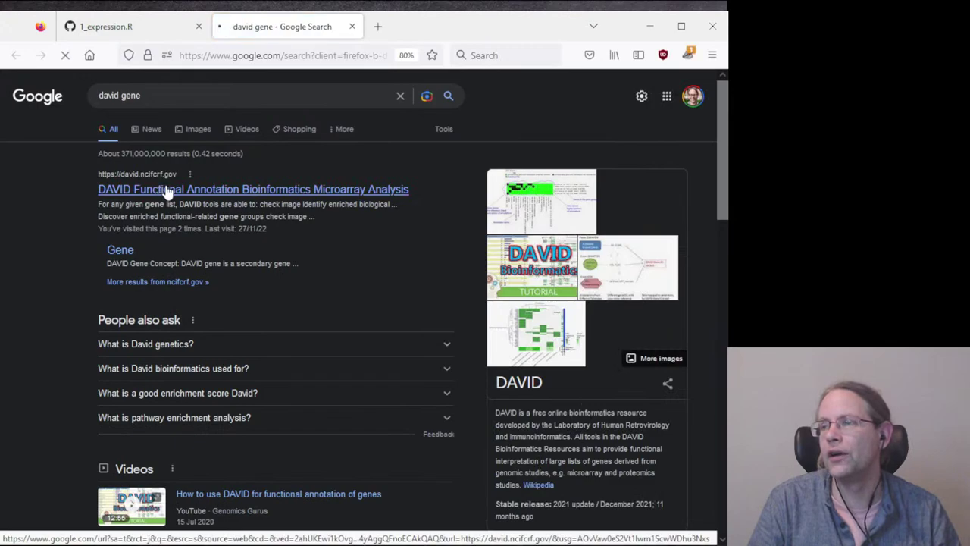
{"action": "left_click", "coordinate": [168, 192]}
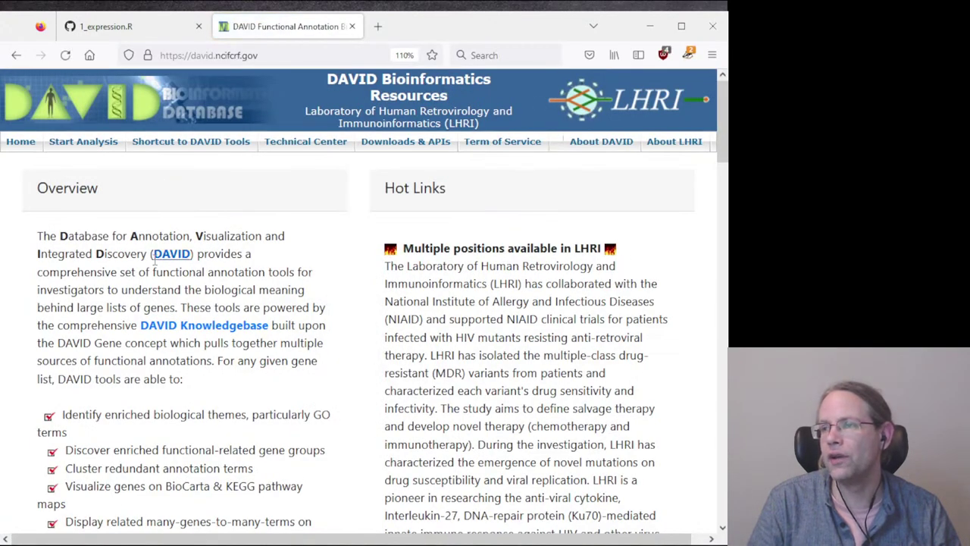
Start a DAVID analysis and paste the copied gene IDs, YOR028C through YPL272C, as the gene list to upload
{"action": "left_click_drag", "start_coordinate": [60, 235], "coordinate": [150, 252]}
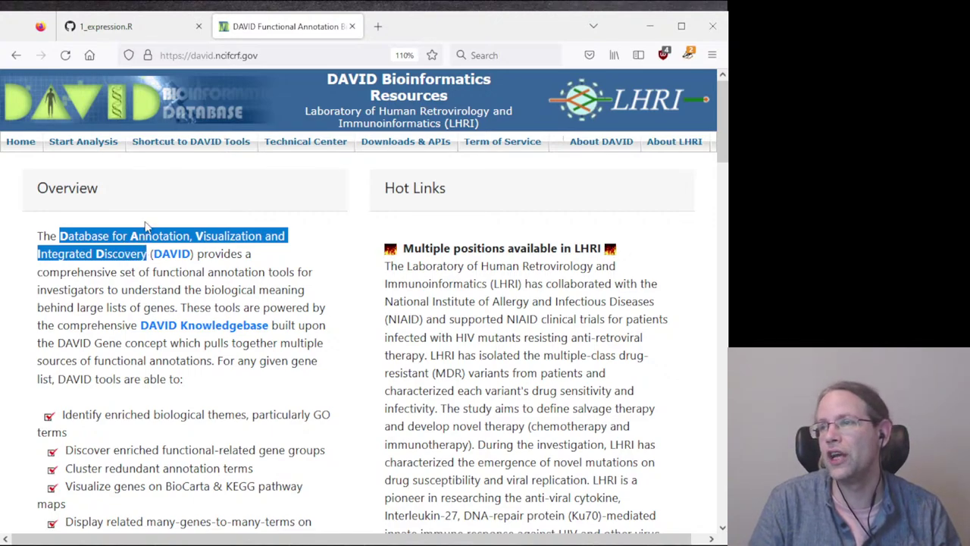
{"action": "left_click", "coordinate": [81, 142]}
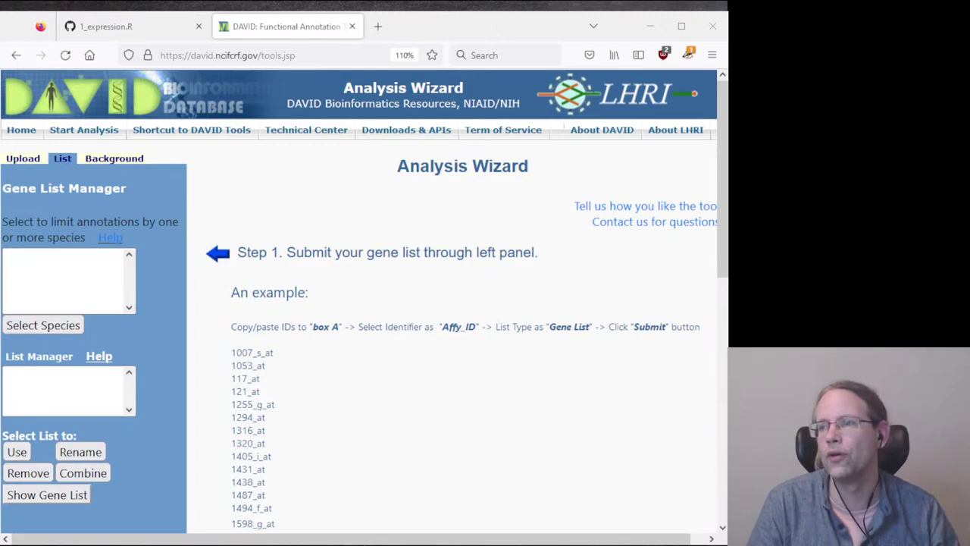
{"action": "left_click", "coordinate": [67, 275]}
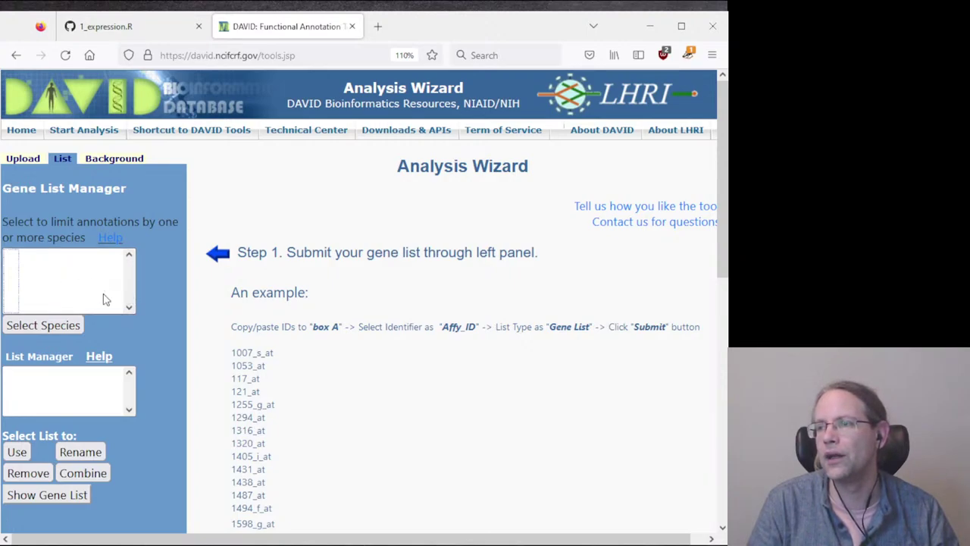
{"action": "scroll", "coordinate": [68, 316], "scroll_direction": "down", "scroll_amount": 2}
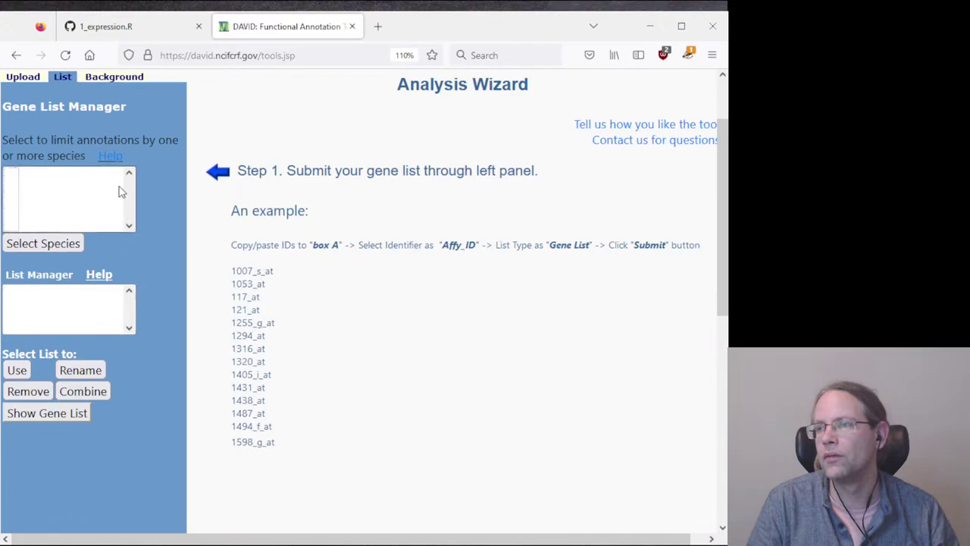
{"action": "scroll", "coordinate": [119, 190], "scroll_direction": "up", "scroll_amount": 2}
{"action": "left_click", "coordinate": [24, 159]}
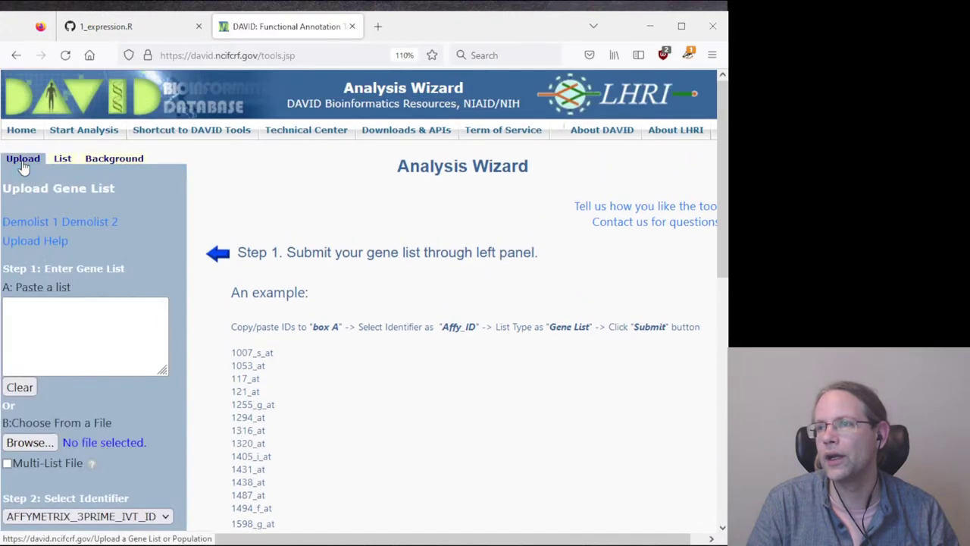
{"action": "left_click", "coordinate": [44, 332]}
{"action": "key", "text": "ctrl+v"}
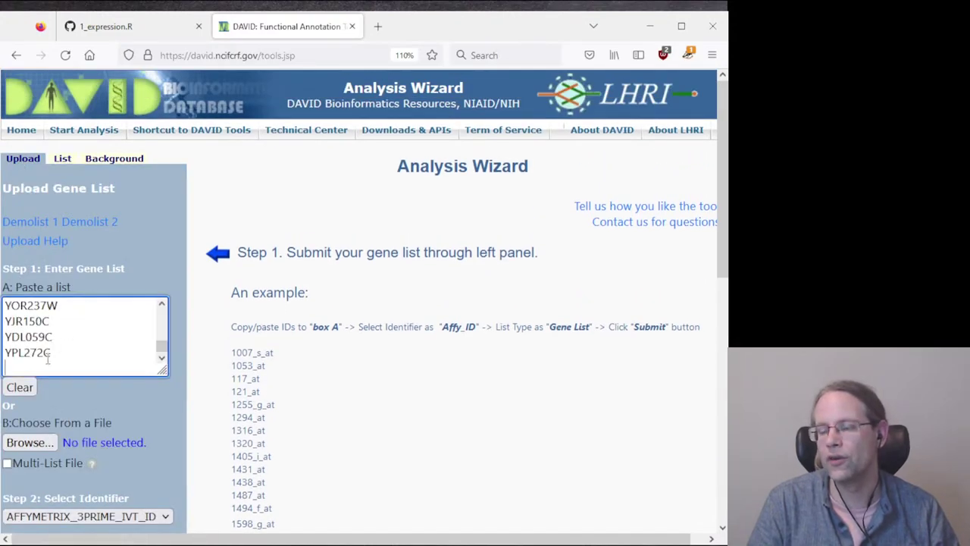
{"action": "scroll", "coordinate": [65, 351], "scroll_direction": "up", "scroll_amount": 6}
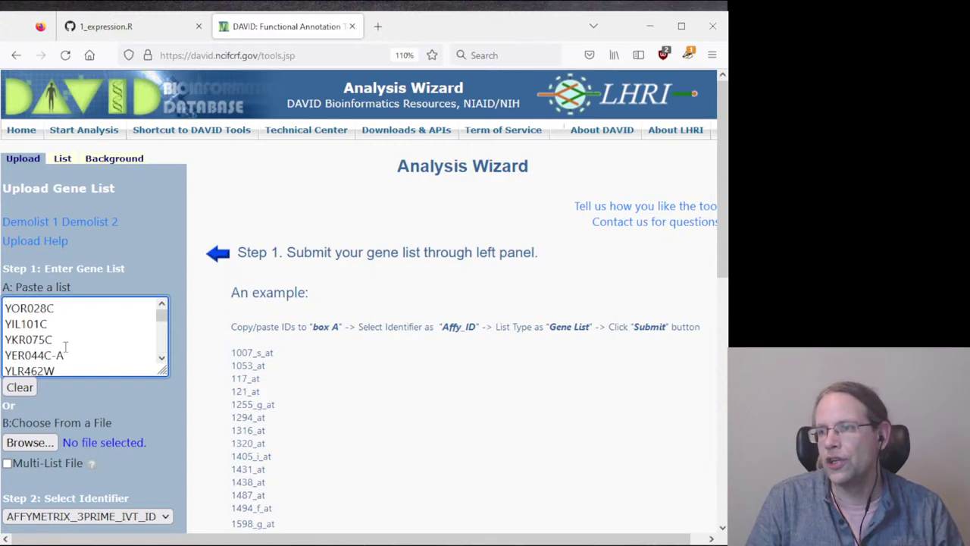
Set the identifier type of the pasted gene list to ENSEMBL_GENE_ID
{"action": "scroll", "coordinate": [61, 314], "scroll_direction": "down", "scroll_amount": 10}
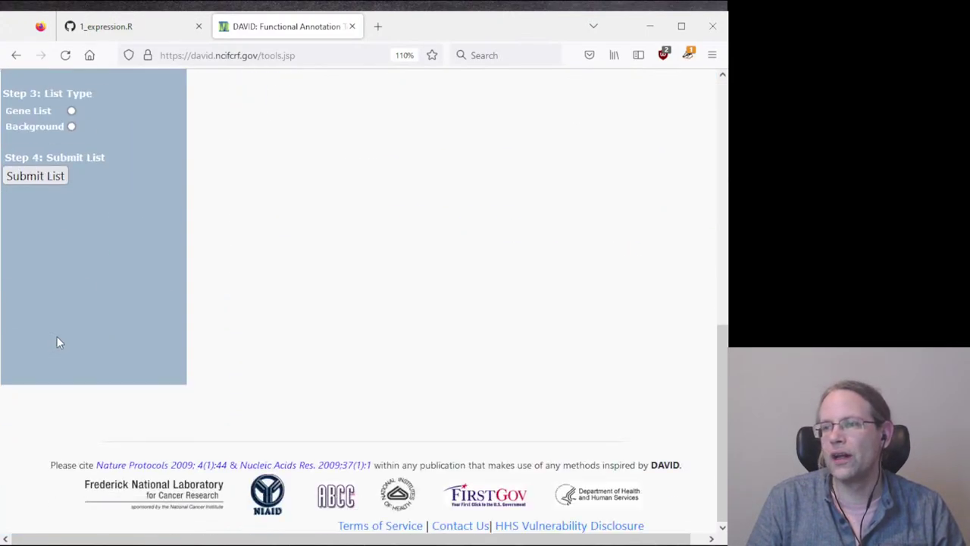
{"action": "scroll", "coordinate": [57, 336], "scroll_direction": "up", "scroll_amount": 5}
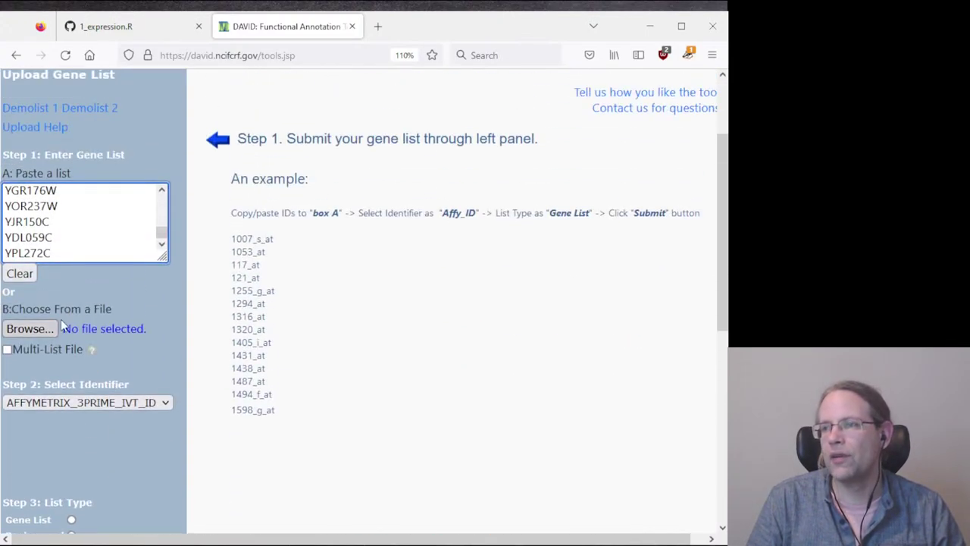
{"action": "left_click", "coordinate": [78, 401]}
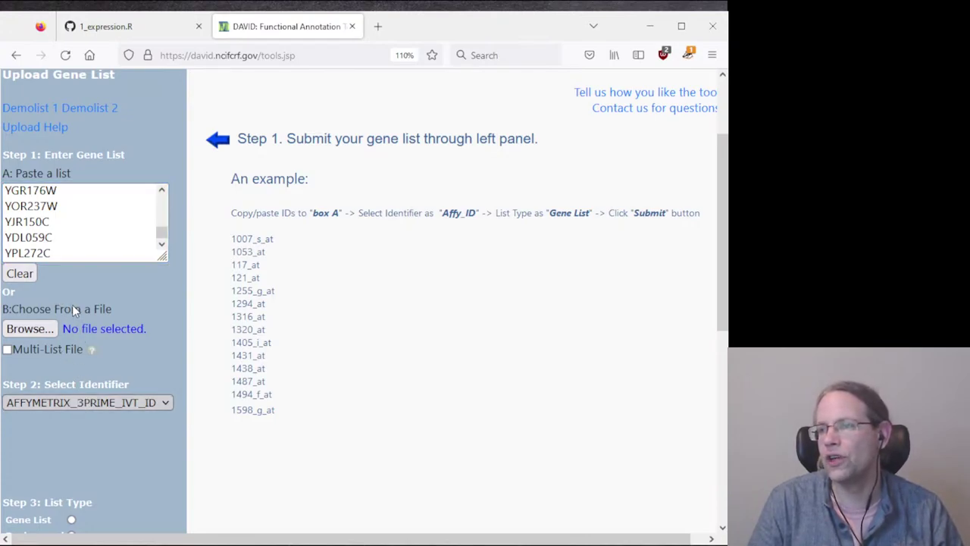
{"action": "left_click", "coordinate": [72, 305]}
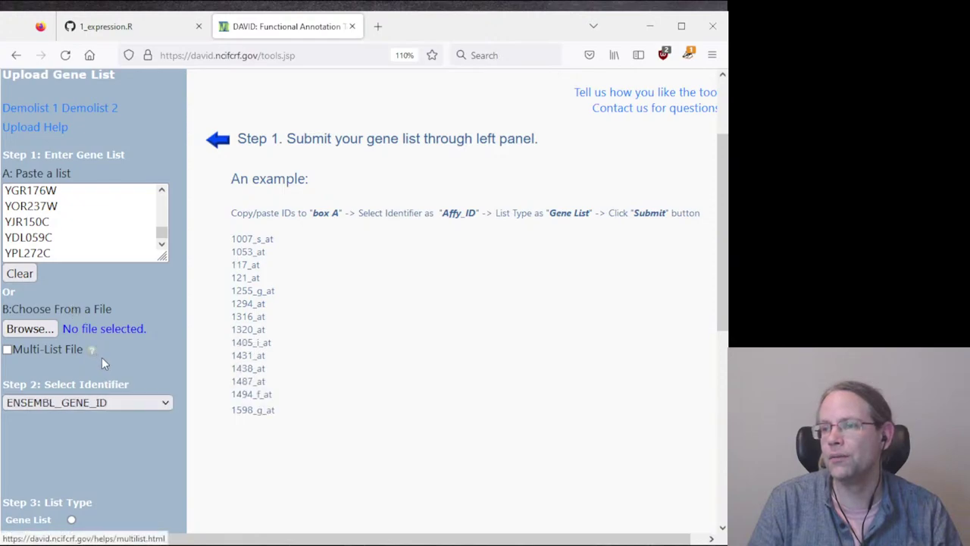
{"action": "scroll", "coordinate": [102, 356], "scroll_direction": "down", "scroll_amount": 5}
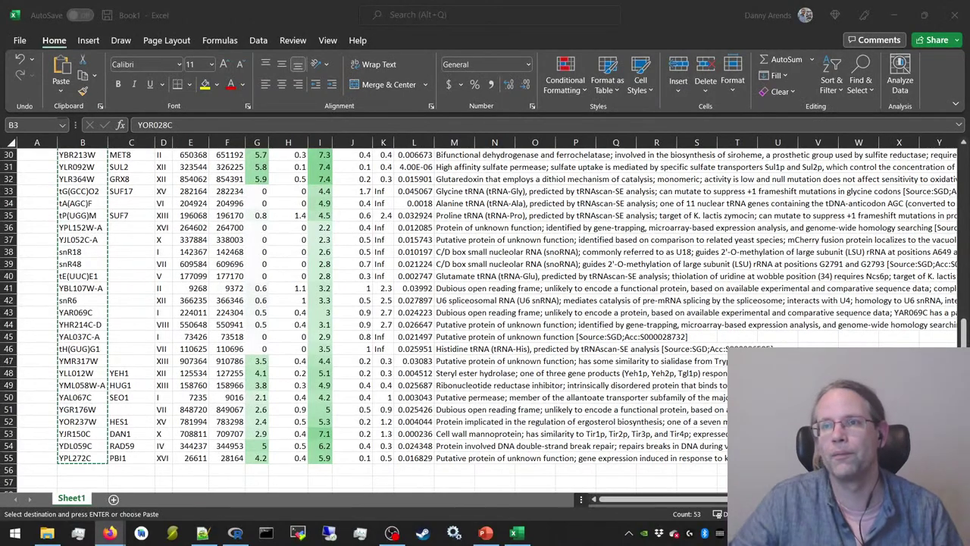
Switch back to Excel and create a new blank workbook
{"action": "key", "text": "alt+Tab"}
{"action": "left_click", "coordinate": [385, 215]}
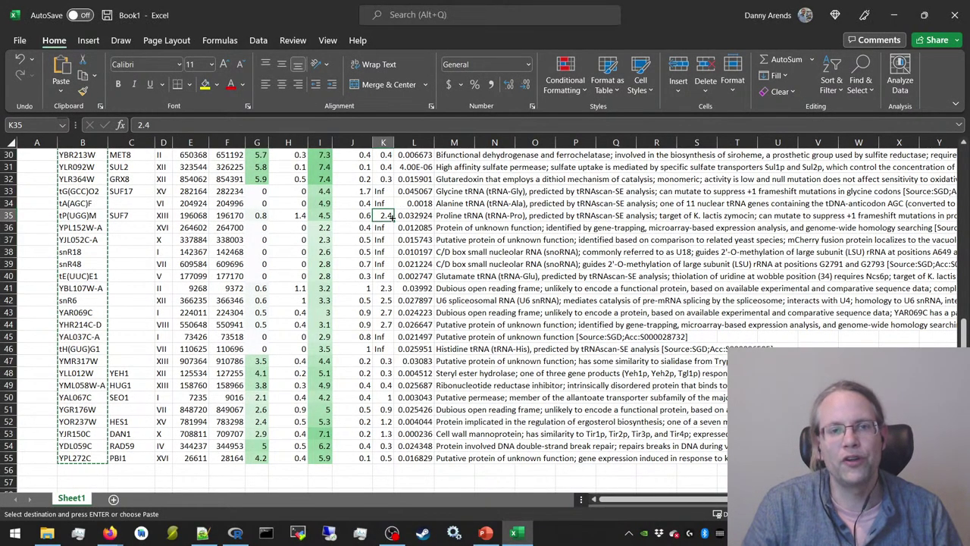
{"action": "left_click", "coordinate": [20, 40]}
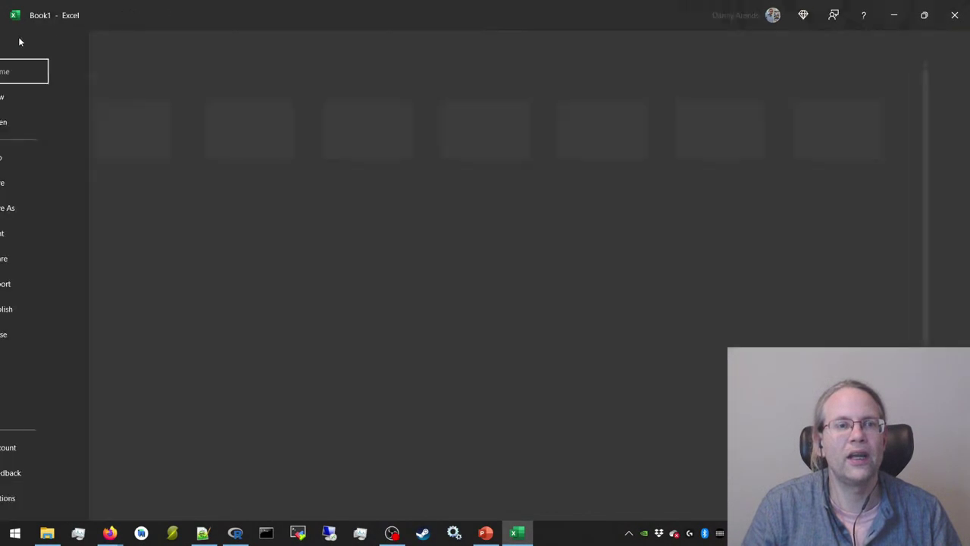
{"action": "left_click", "coordinate": [173, 167]}
{"action": "left_click", "coordinate": [133, 178]}
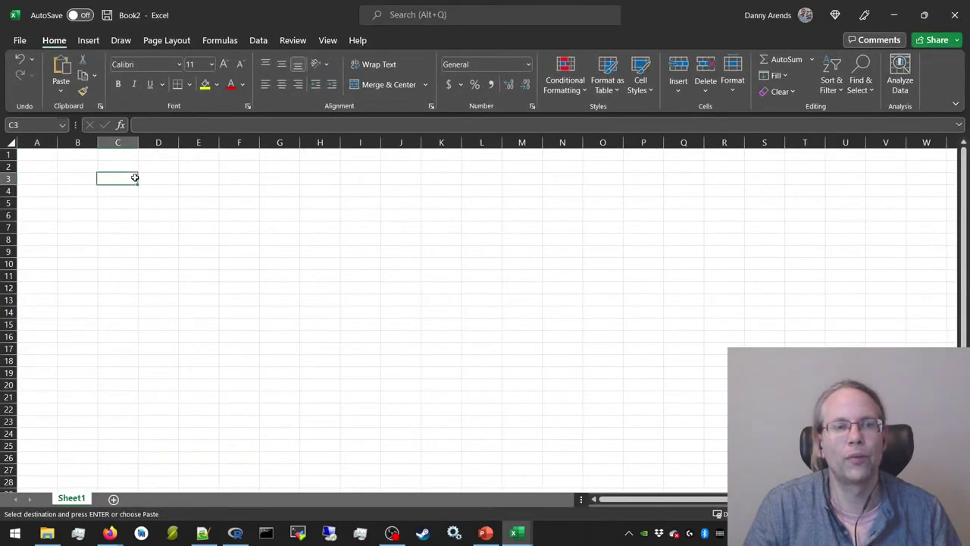
Format all cells of the new workbook's sheet as Text
{"action": "left_click", "coordinate": [94, 169]}
{"action": "key", "text": "ctrl+a"}
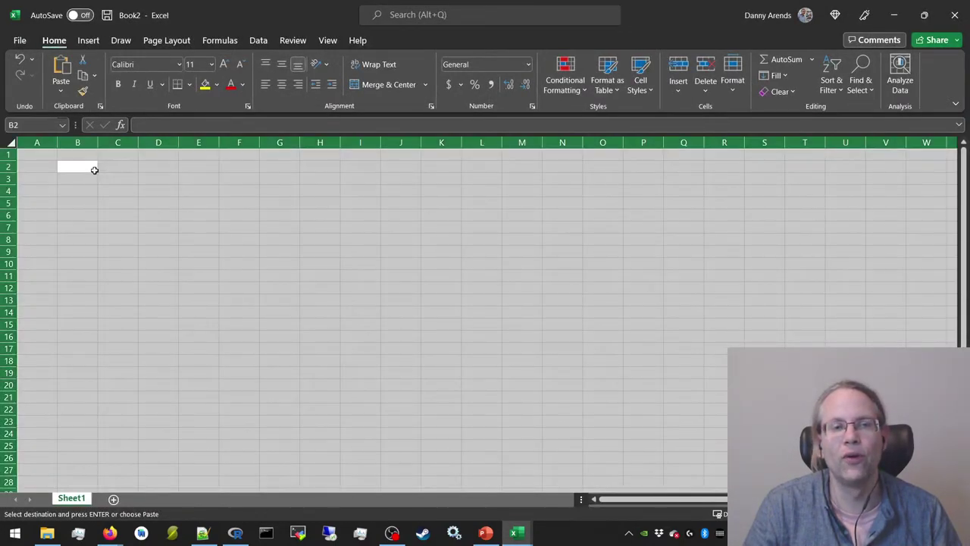
{"action": "right_click", "coordinate": [160, 170]}
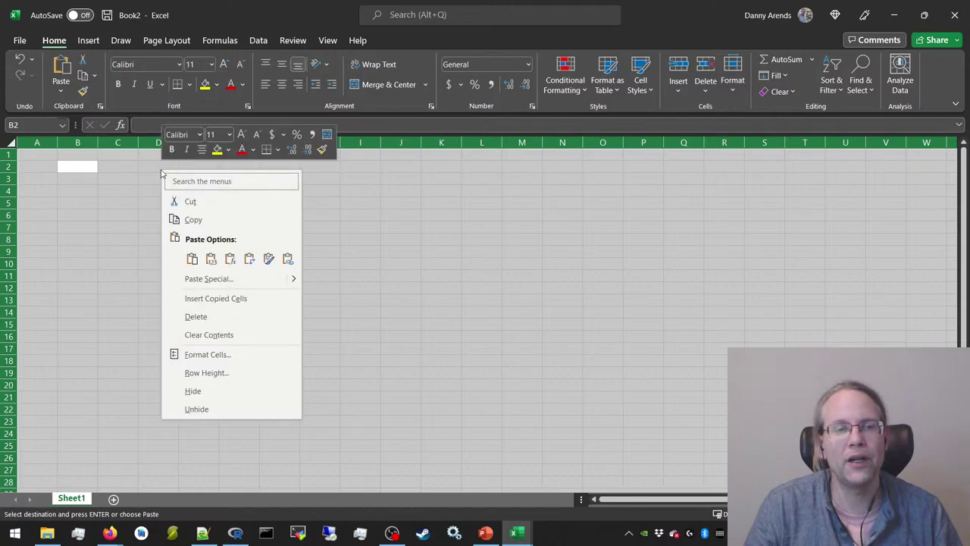
{"action": "left_click", "coordinate": [223, 354]}
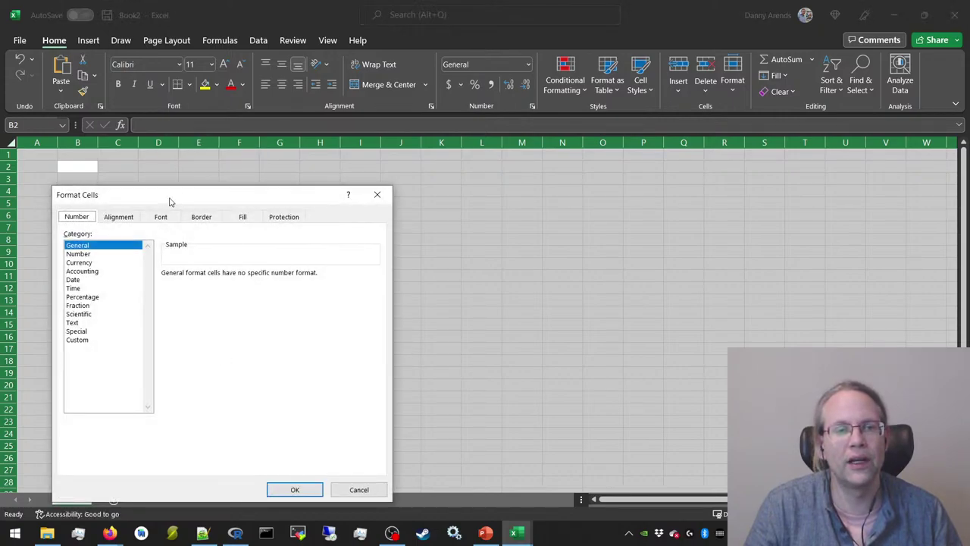
{"action": "left_click_drag", "start_coordinate": [169, 199], "coordinate": [365, 137]}
{"action": "left_click", "coordinate": [270, 261]}
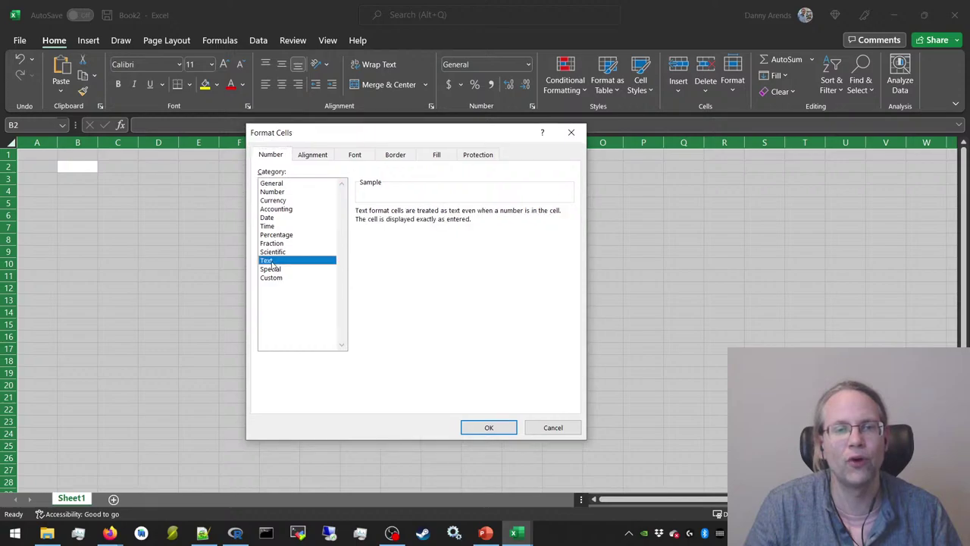
{"action": "double_click", "coordinate": [275, 262]}
{"action": "left_click", "coordinate": [272, 265]}
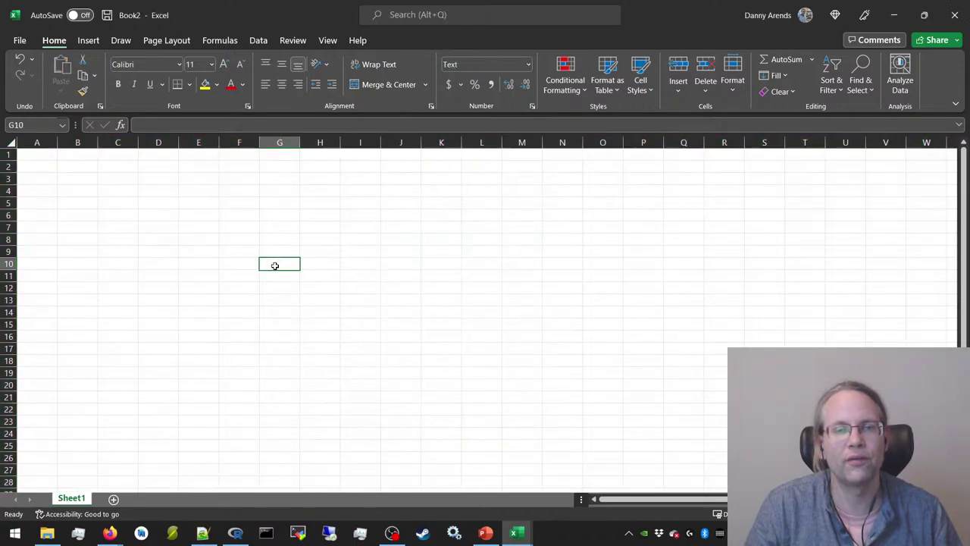
Switch to Notepad++, enter Oct19 in the empty document and copy it
{"action": "left_click", "coordinate": [231, 210]}
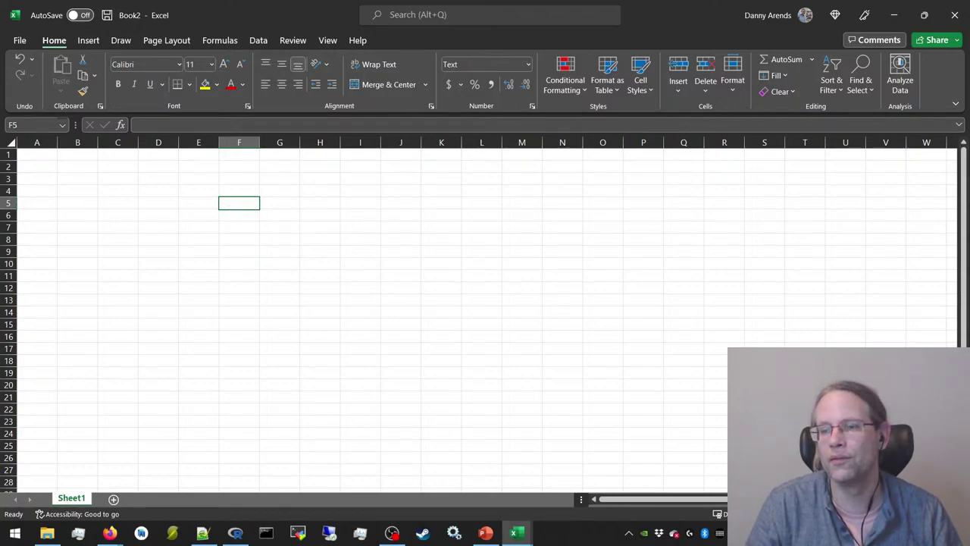
{"action": "key", "text": "alt+Tab"}
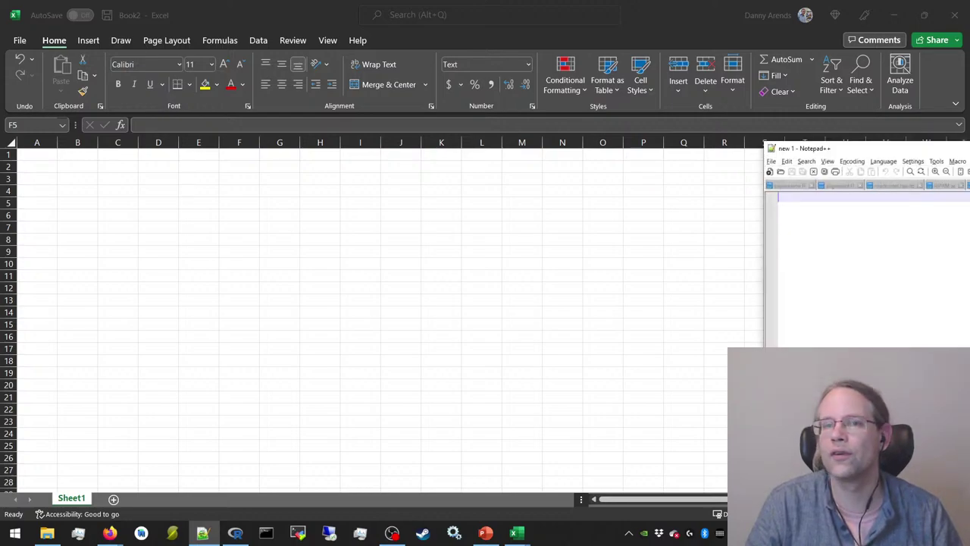
{"action": "left_click_drag", "start_coordinate": [969, 147], "coordinate": [548, 88]}
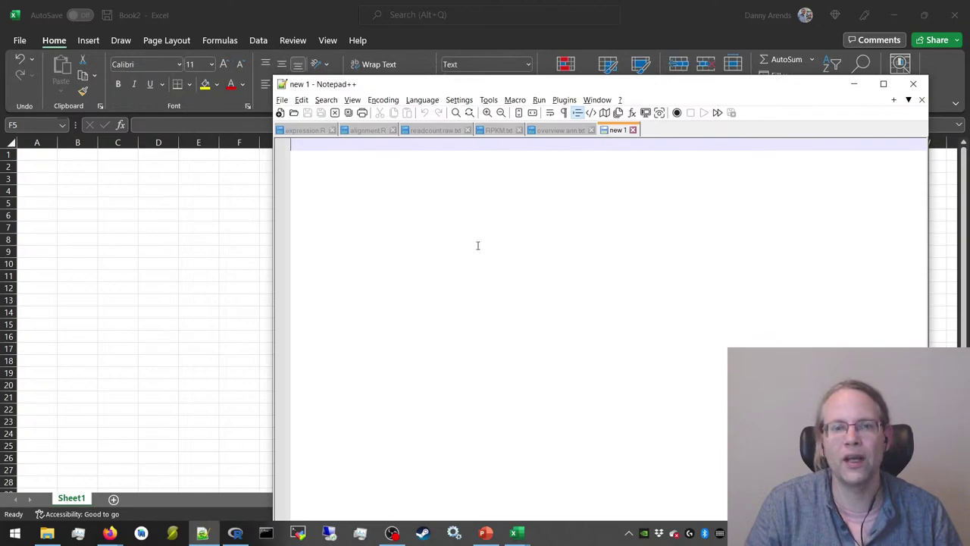
{"action": "type", "text": "0ct"}
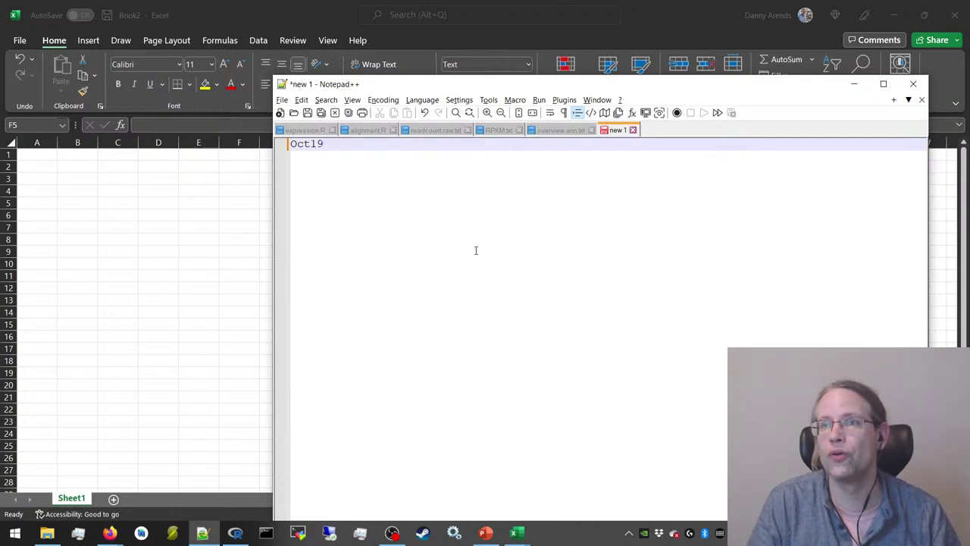
{"action": "key", "text": "ctrl+a"}
{"action": "key", "text": "ctrl+c"}
Paste the copied Oct19 into cell E4 of the text-formatted workbook in Excel, and clear the cell again
{"action": "left_click", "coordinate": [190, 191]}
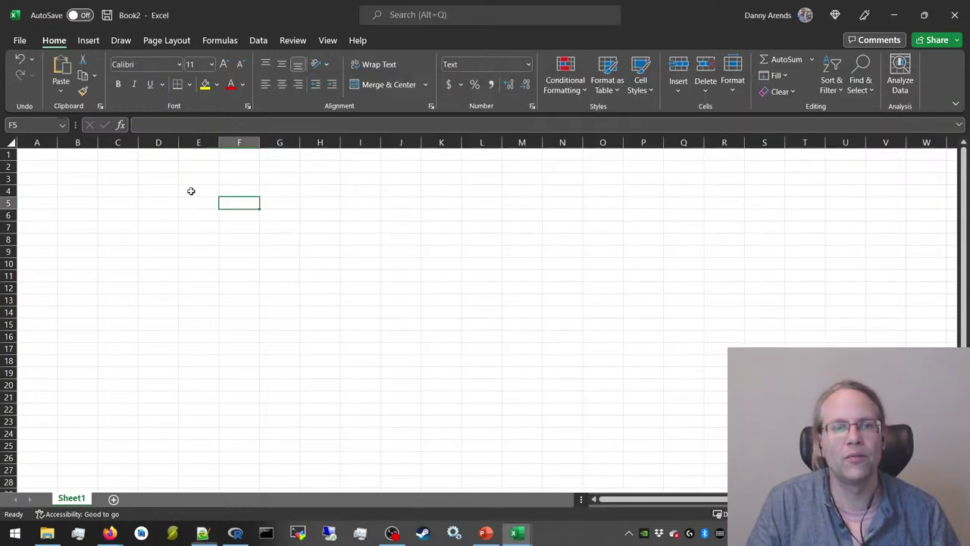
{"action": "key", "text": "ctrl+v"}
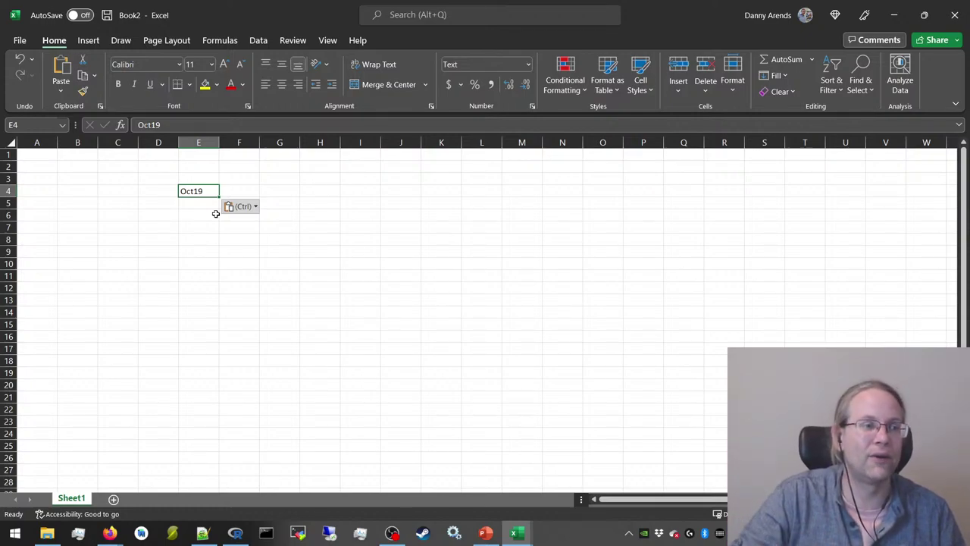
{"action": "left_click", "coordinate": [200, 211]}
{"action": "left_click", "coordinate": [198, 191]}
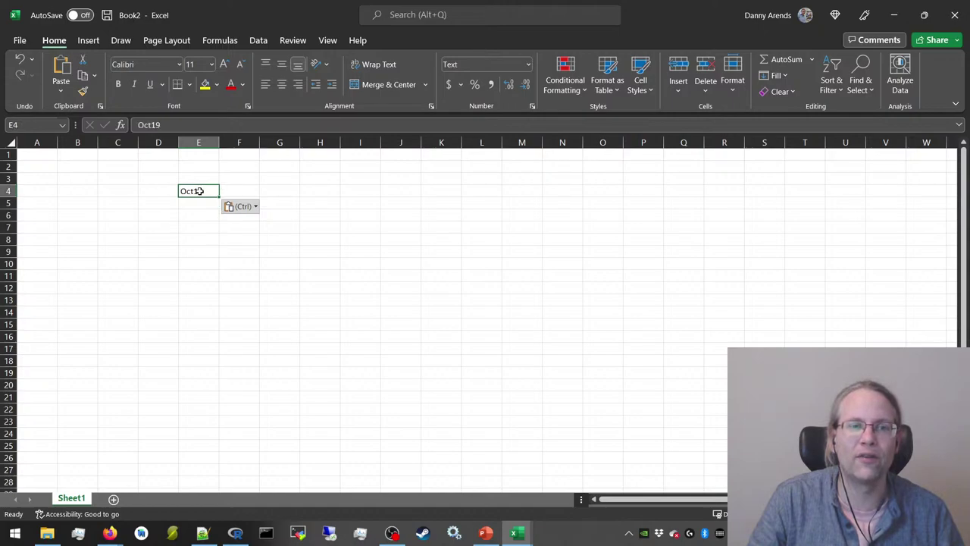
{"action": "key", "text": "Delete"}
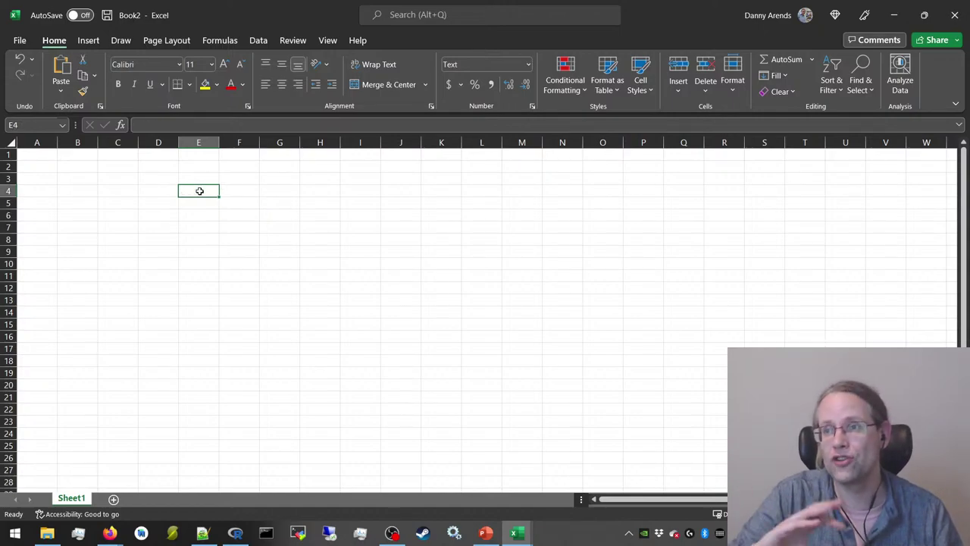
Apply the Text number format to all cells of the sheet again
{"action": "key", "text": "ctrl+a"}
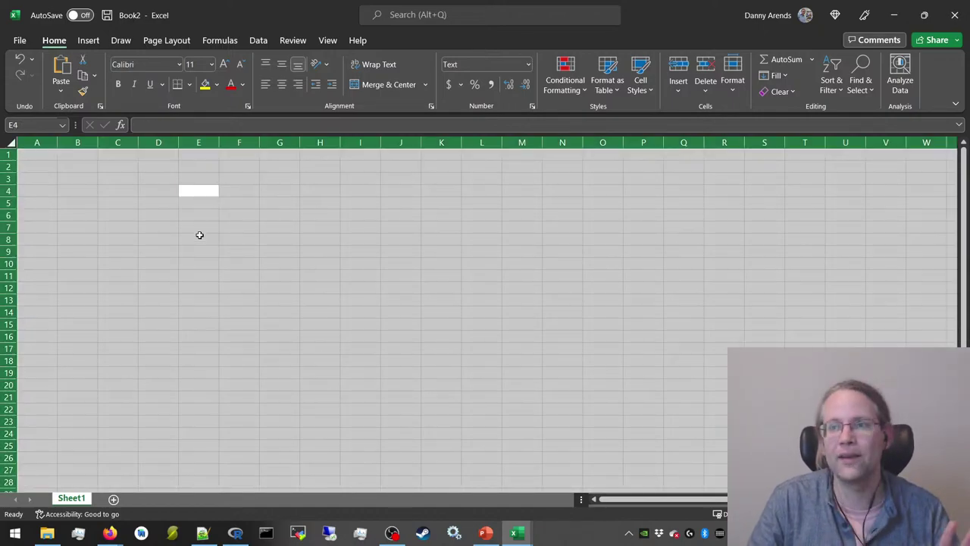
{"action": "right_click", "coordinate": [198, 177]}
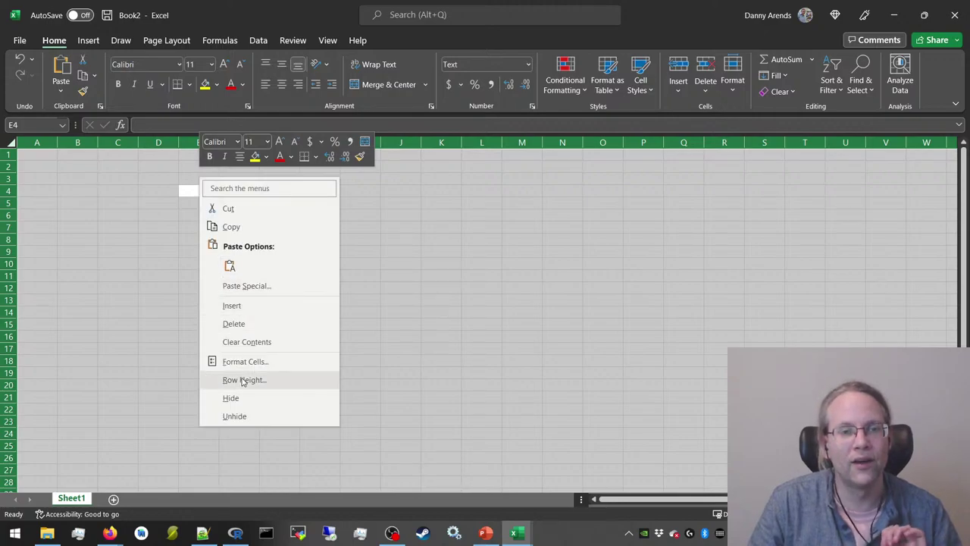
{"action": "left_click", "coordinate": [247, 362]}
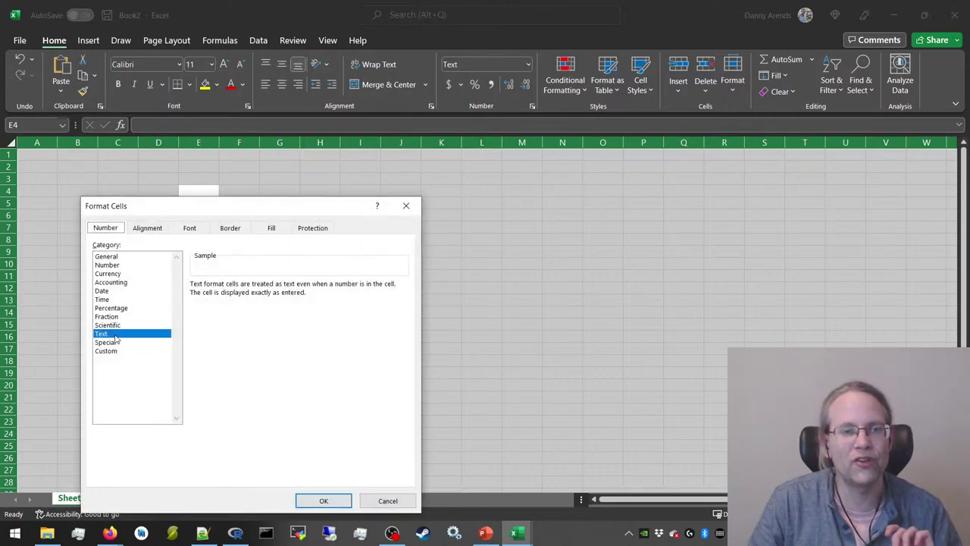
{"action": "key", "text": "Return"}
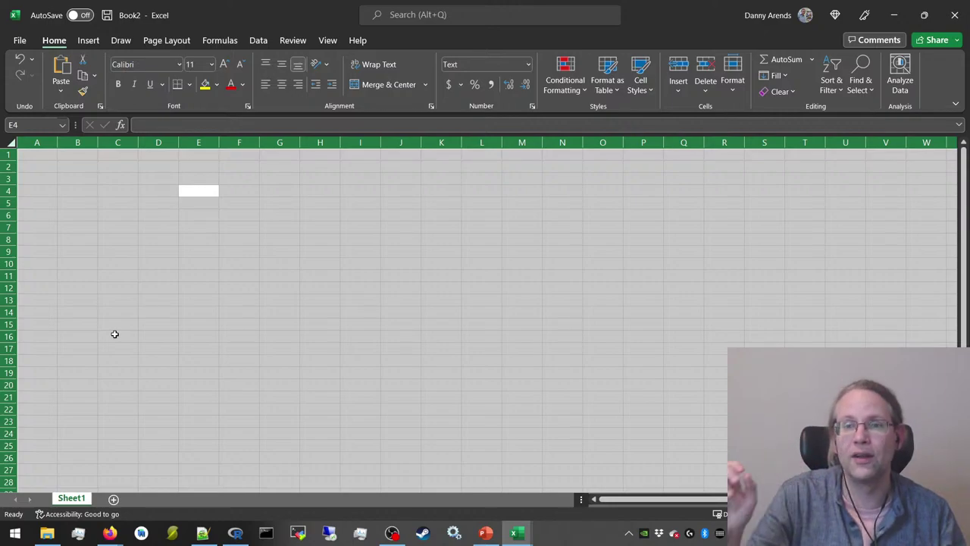
{"action": "left_click", "coordinate": [115, 272]}
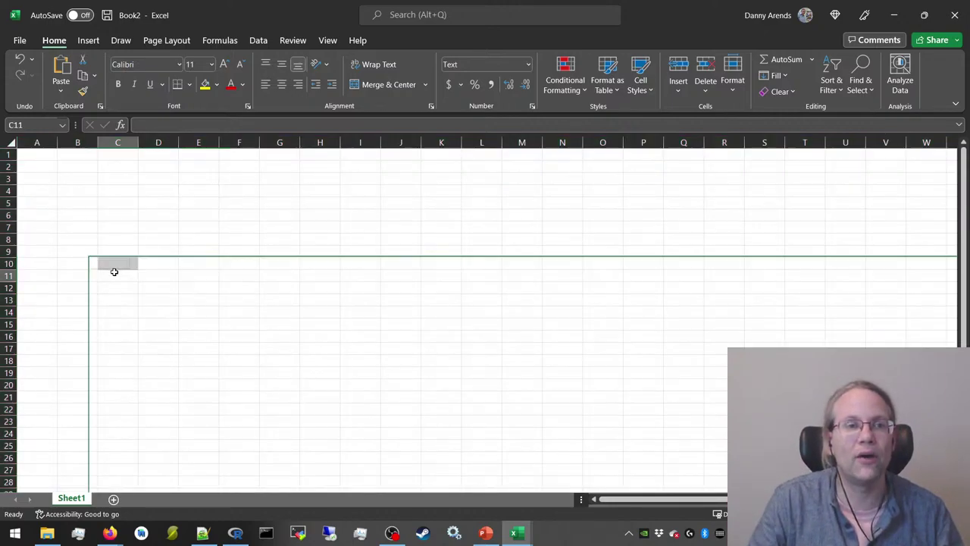
Create a new blank workbook with default General formatting, paste Oct19 into cell E3, and close that workbook without saving
{"action": "left_click", "coordinate": [21, 41]}
{"action": "left_click", "coordinate": [145, 127]}
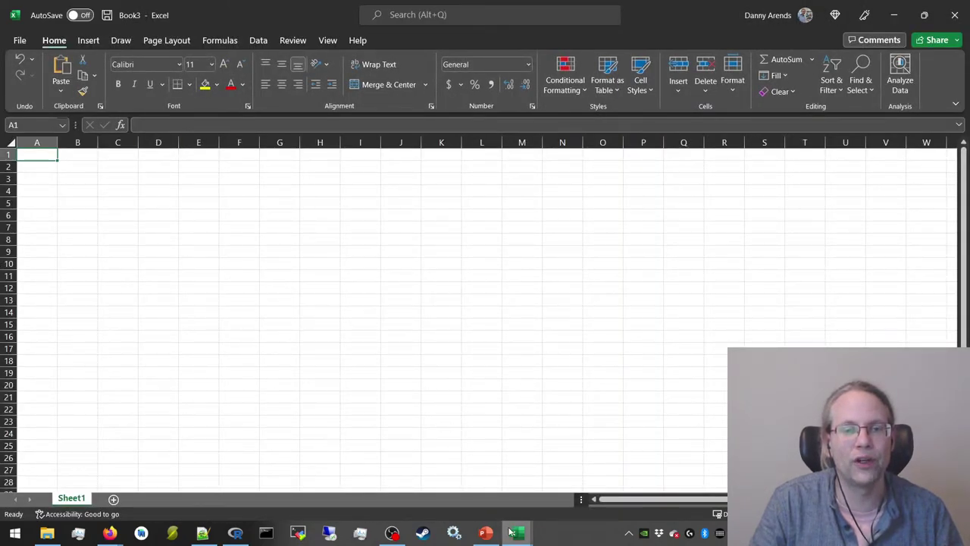
{"action": "left_click", "coordinate": [203, 532]}
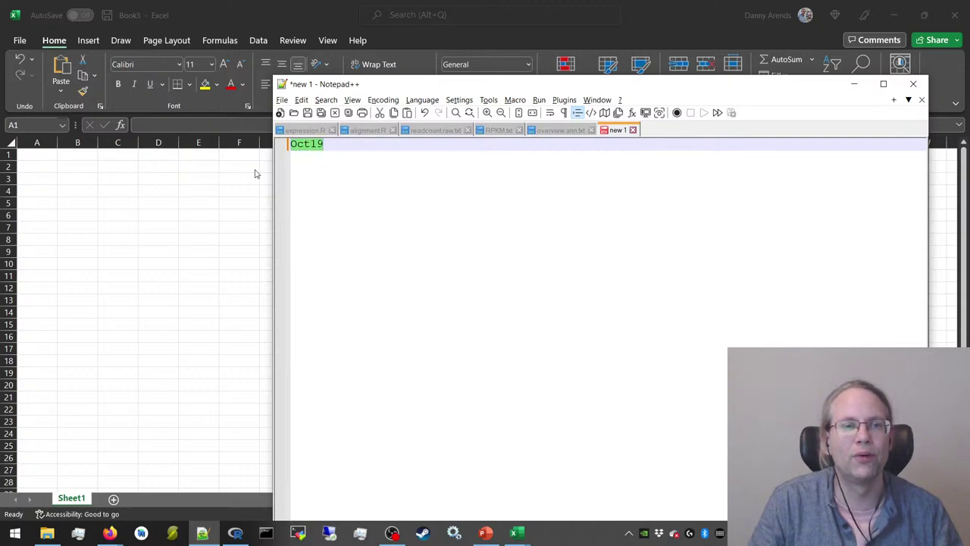
{"action": "left_click", "coordinate": [195, 178]}
{"action": "type", "text": "19-Oct"}
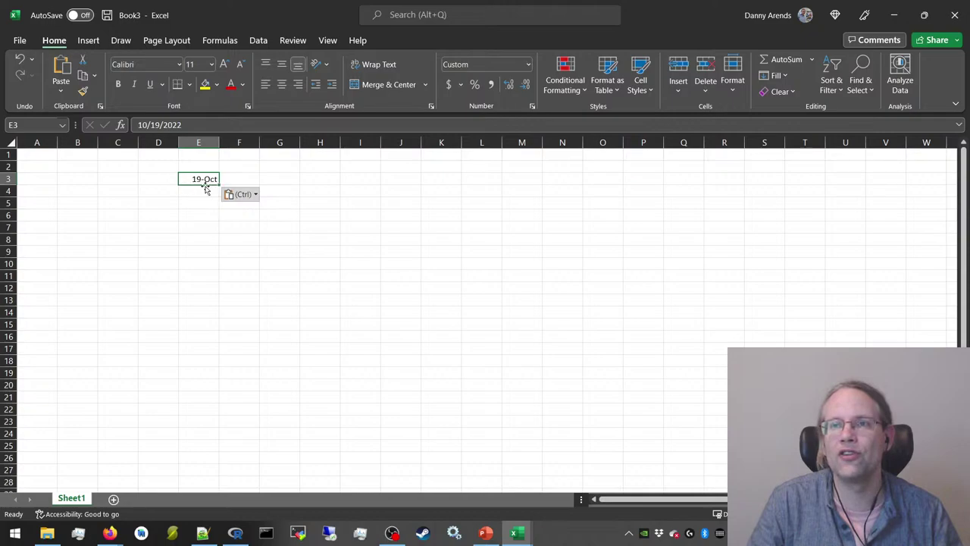
{"action": "scroll", "coordinate": [206, 191], "scroll_direction": "up", "scroll_amount": 4}
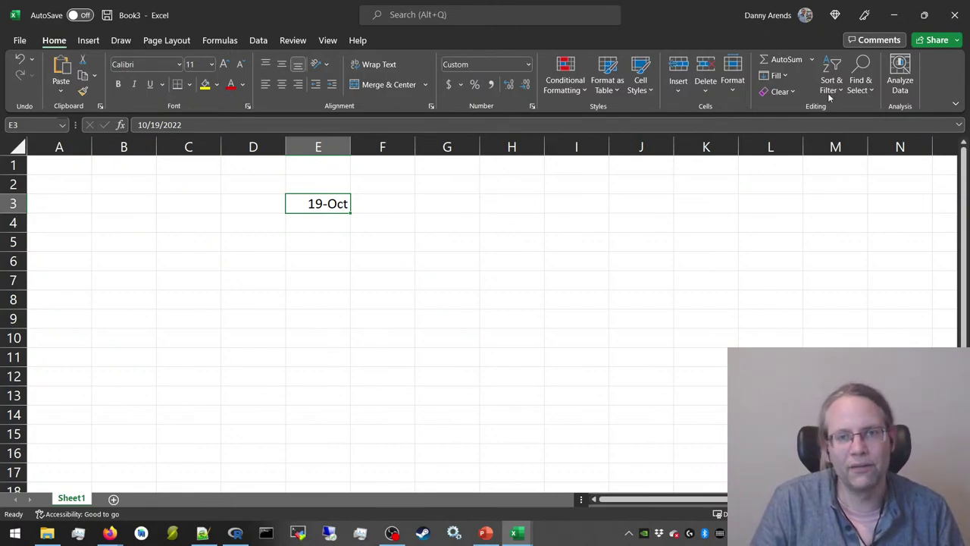
{"action": "left_click", "coordinate": [955, 15]}
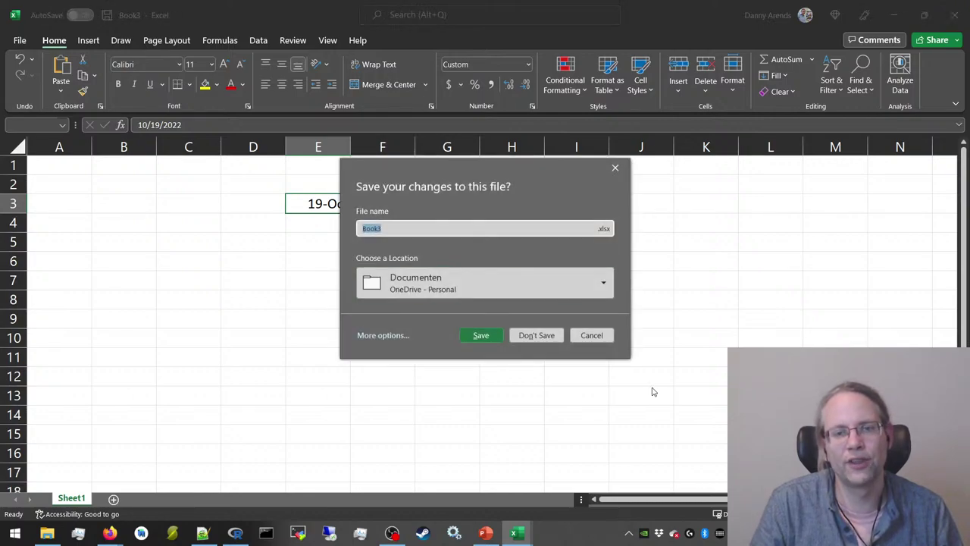
{"action": "left_click", "coordinate": [537, 335]}
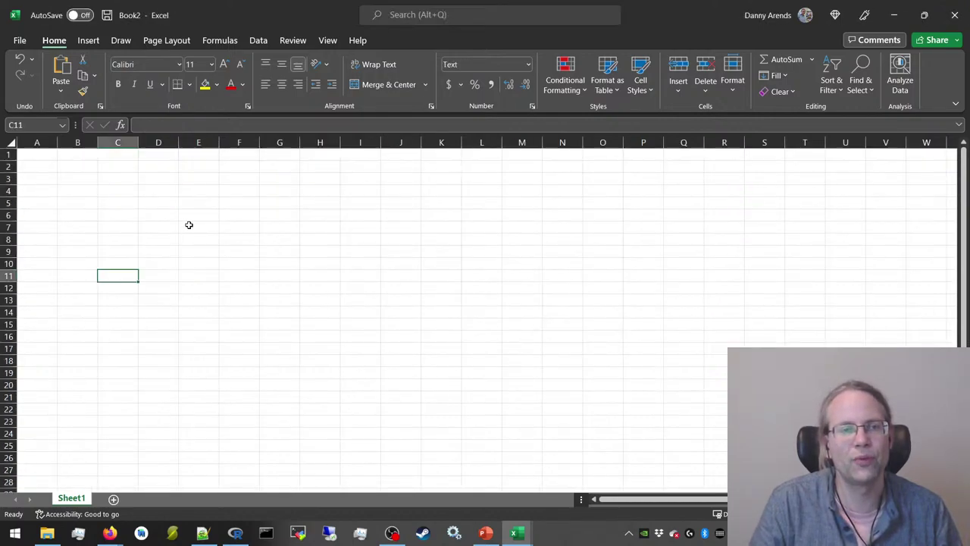
{"action": "left_click", "coordinate": [188, 225]}
{"action": "key", "text": "ctrl+a"}
{"action": "right_click", "coordinate": [228, 211]}
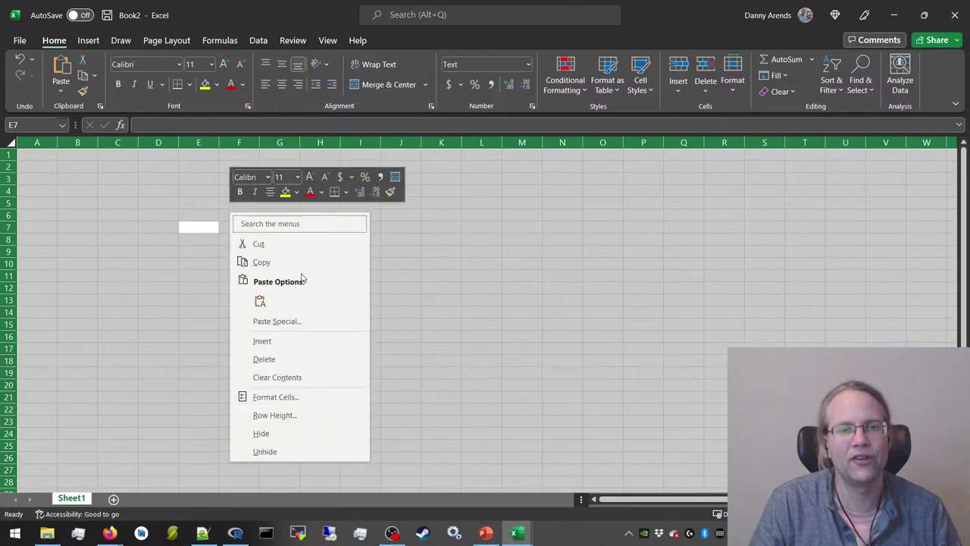
{"action": "left_click", "coordinate": [293, 397]}
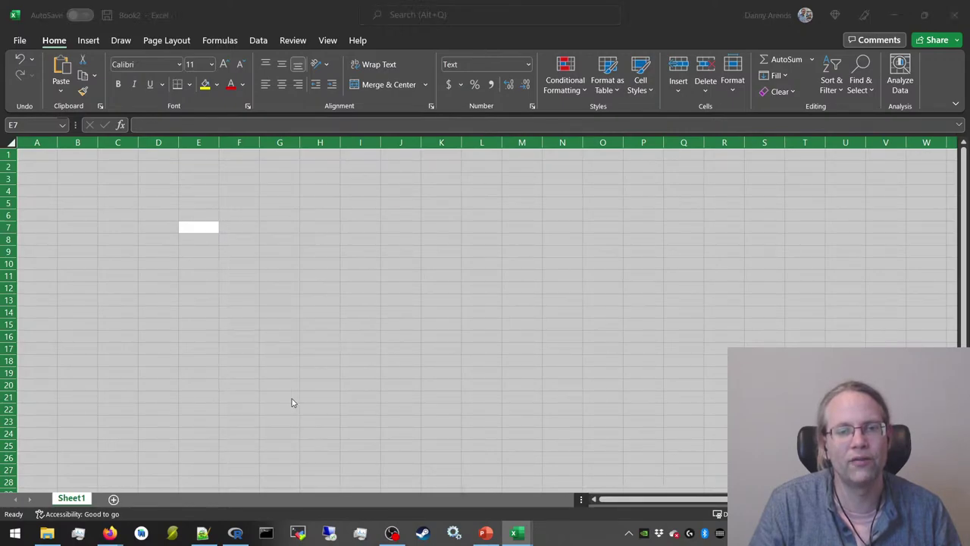
{"action": "left_click", "coordinate": [364, 503]}
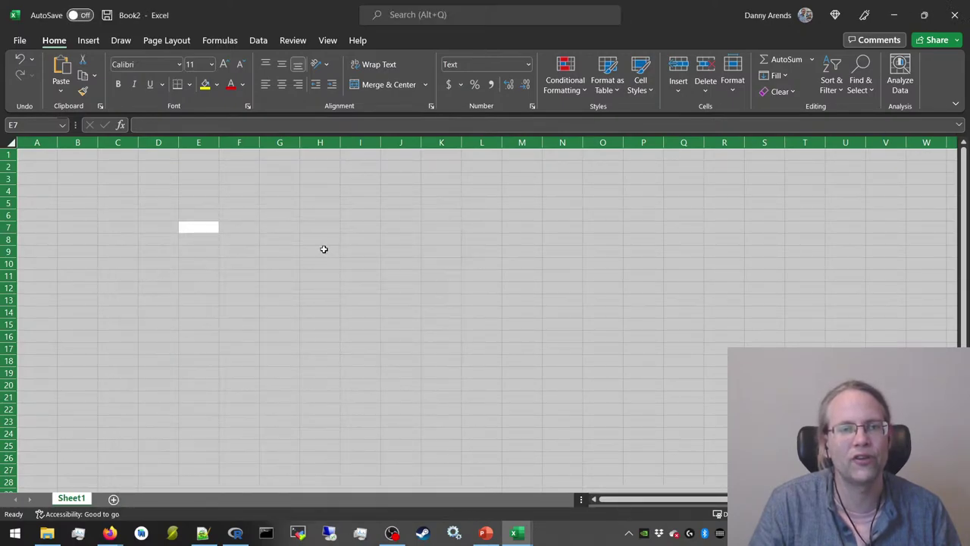
Paste Oct19 into cells H9, H11, H8, E8, H6 and L7 of the text-formatted workbook, and close it without saving
{"action": "left_click", "coordinate": [321, 250]}
{"action": "key", "text": "ctrl+v"}
{"action": "left_click", "coordinate": [330, 277]}
{"action": "key", "text": "ctrl+v"}
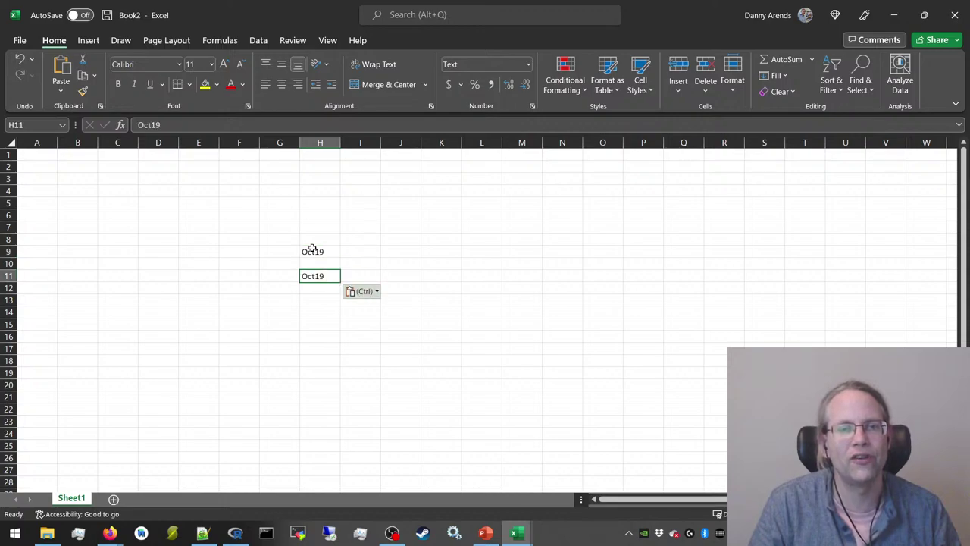
{"action": "left_click", "coordinate": [317, 239]}
{"action": "key", "text": "ctrl+v"}
{"action": "left_click", "coordinate": [210, 239]}
{"action": "key", "text": "ctrl+v"}
{"action": "left_click", "coordinate": [329, 217]}
{"action": "key", "text": "ctrl+v"}
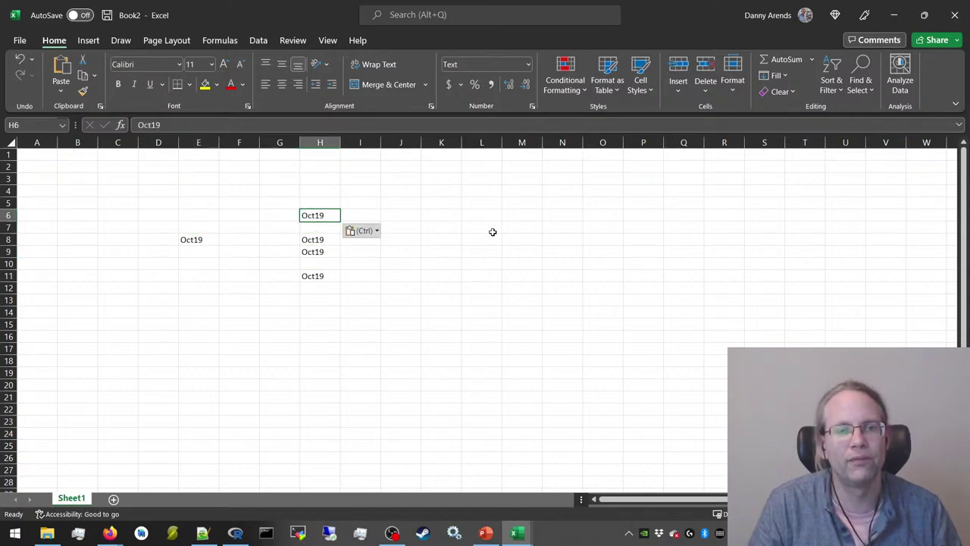
{"action": "left_click", "coordinate": [493, 231]}
{"action": "key", "text": "ctrl+v"}
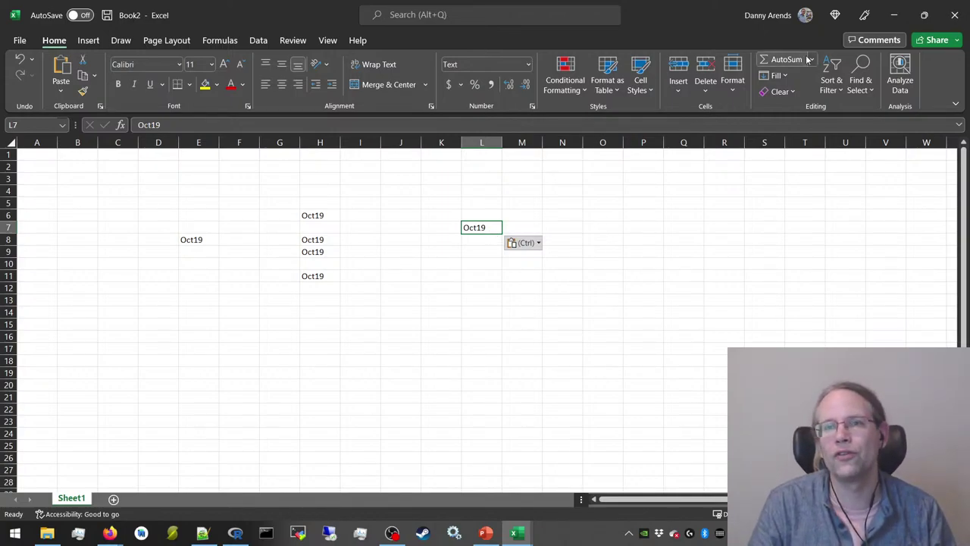
{"action": "left_click", "coordinate": [954, 16]}
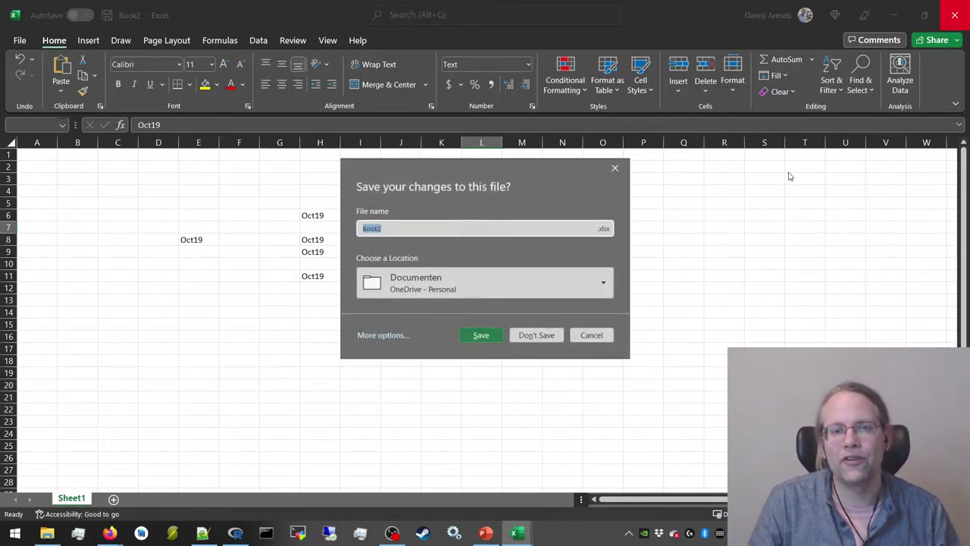
{"action": "left_click", "coordinate": [537, 335]}
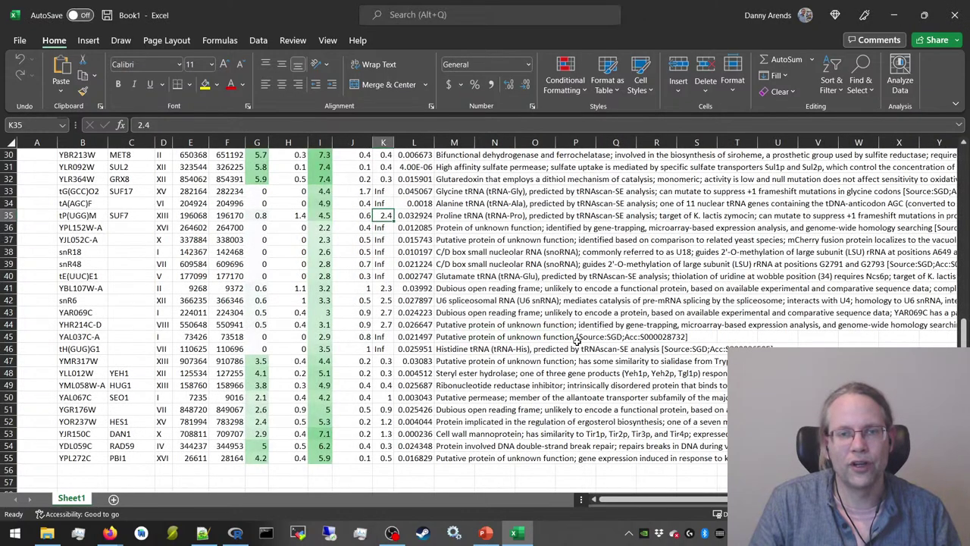
Select the gene IDs YOR028C through YPL272C in cells B3:B55 of the expression table
{"action": "scroll", "coordinate": [220, 268], "scroll_direction": "up", "scroll_amount": 10}
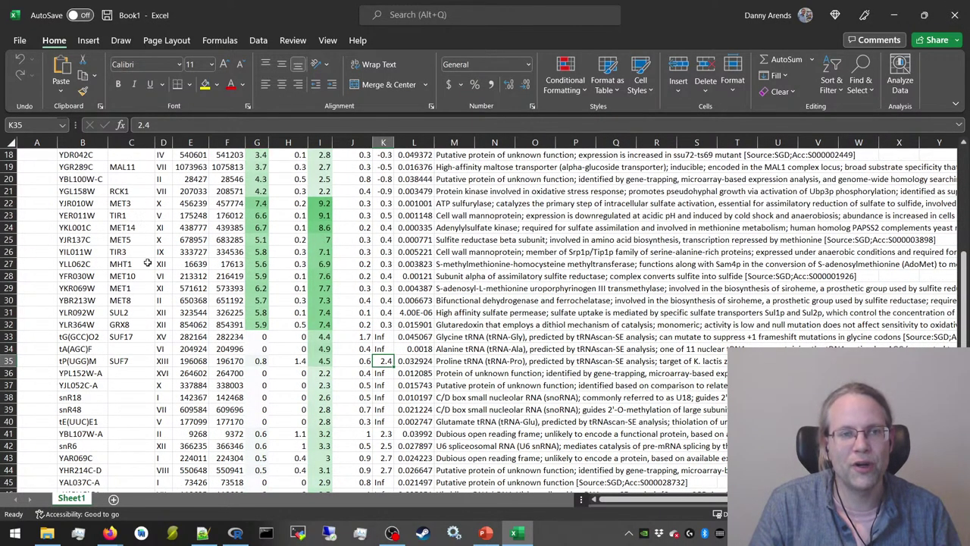
{"action": "left_click", "coordinate": [89, 179]}
{"action": "left_click_drag", "start_coordinate": [89, 179], "coordinate": [81, 473]}
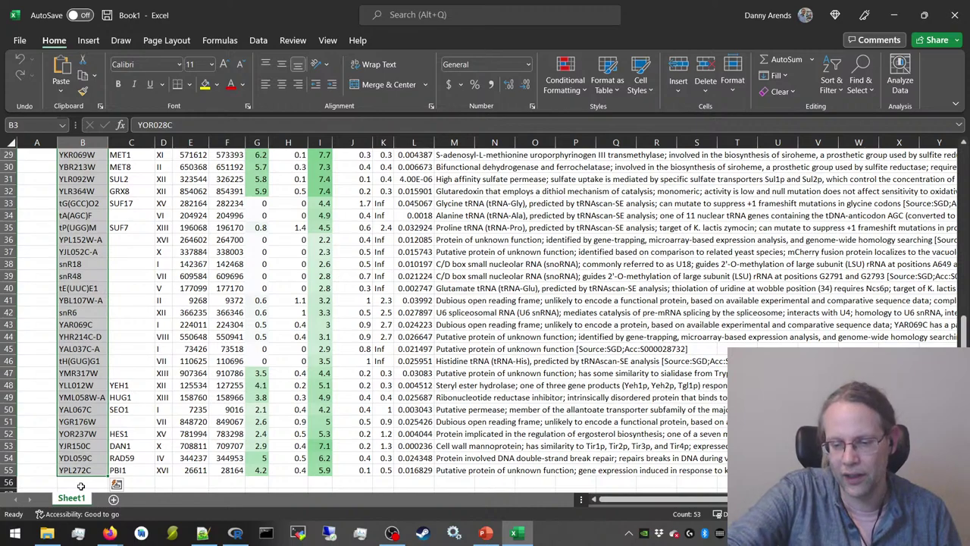
Switch to DAVID in the browser and submit the pasted ENSEMBL_GENE_ID identifiers as a gene list
{"action": "key", "text": "alt+Tab"}
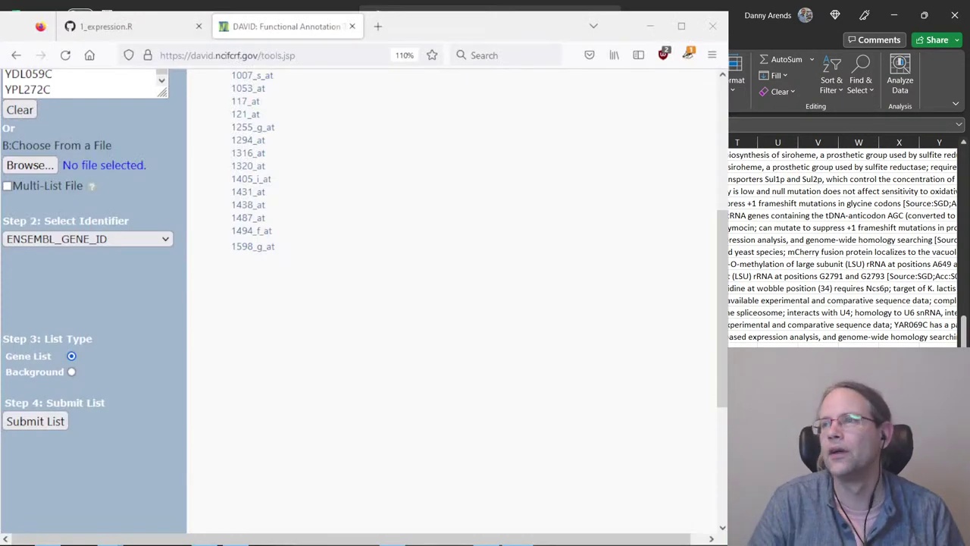
{"action": "scroll", "coordinate": [364, 303], "scroll_direction": "up", "scroll_amount": 2}
{"action": "scroll", "coordinate": [364, 303], "scroll_direction": "up", "scroll_amount": 1}
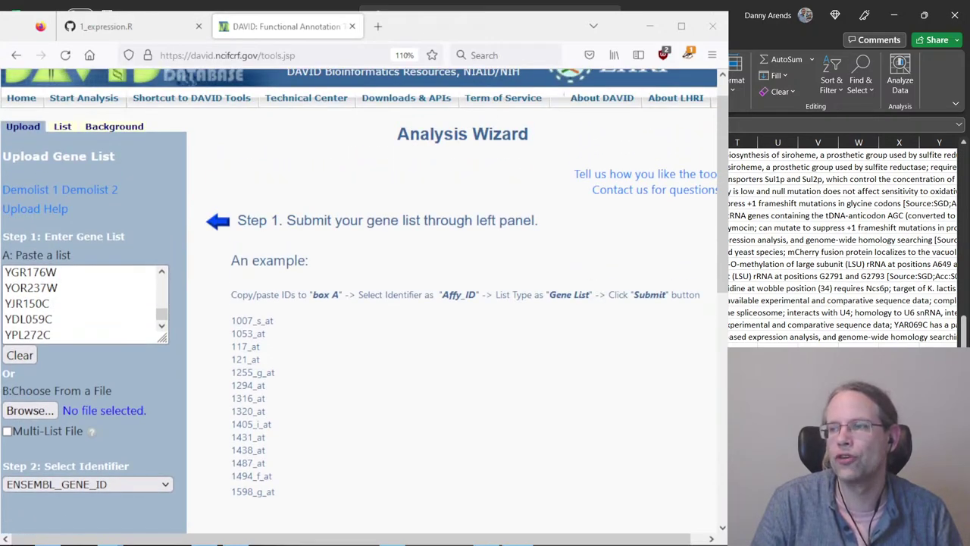
{"action": "scroll", "coordinate": [364, 303], "scroll_direction": "down", "scroll_amount": 5}
{"action": "scroll", "coordinate": [363, 303], "scroll_direction": "up", "scroll_amount": 5}
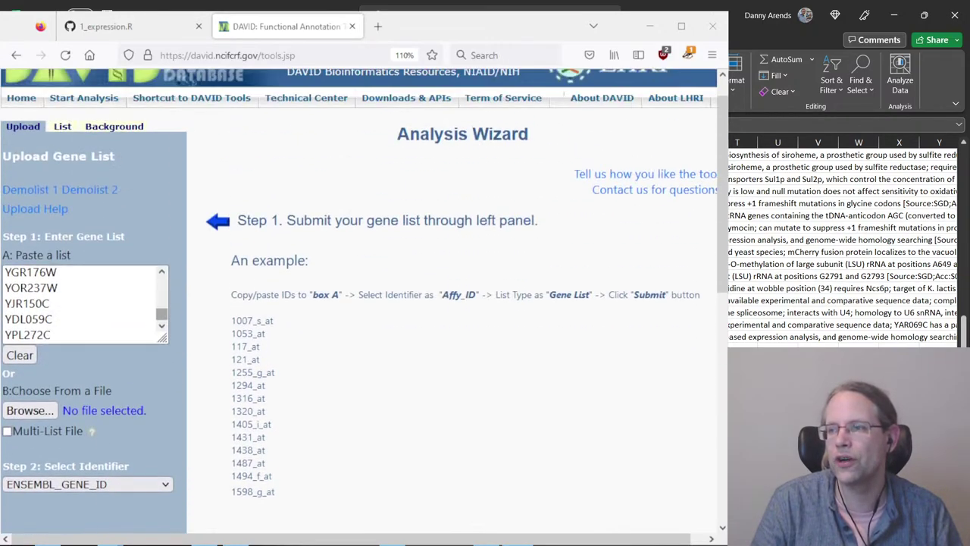
{"action": "scroll", "coordinate": [363, 303], "scroll_direction": "down", "scroll_amount": 3}
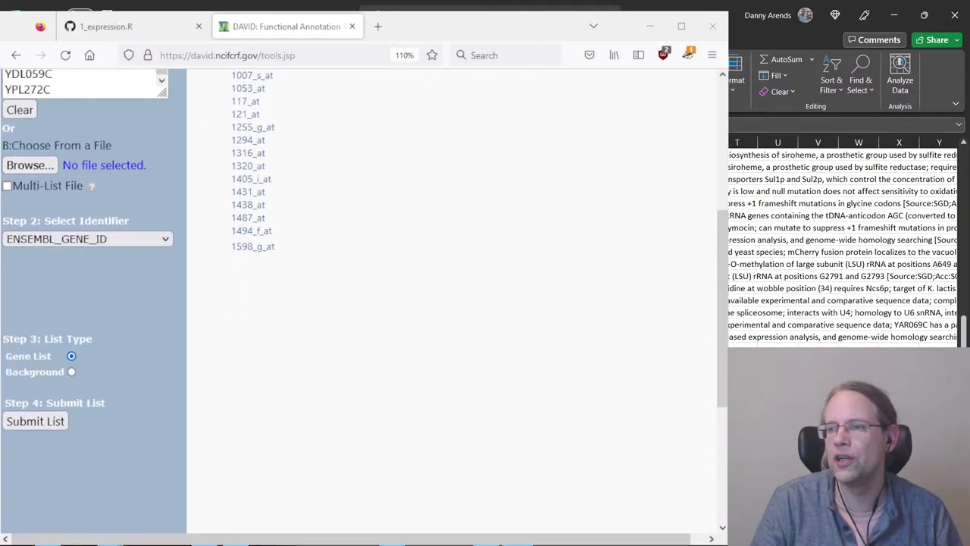
{"action": "left_click", "coordinate": [35, 420]}
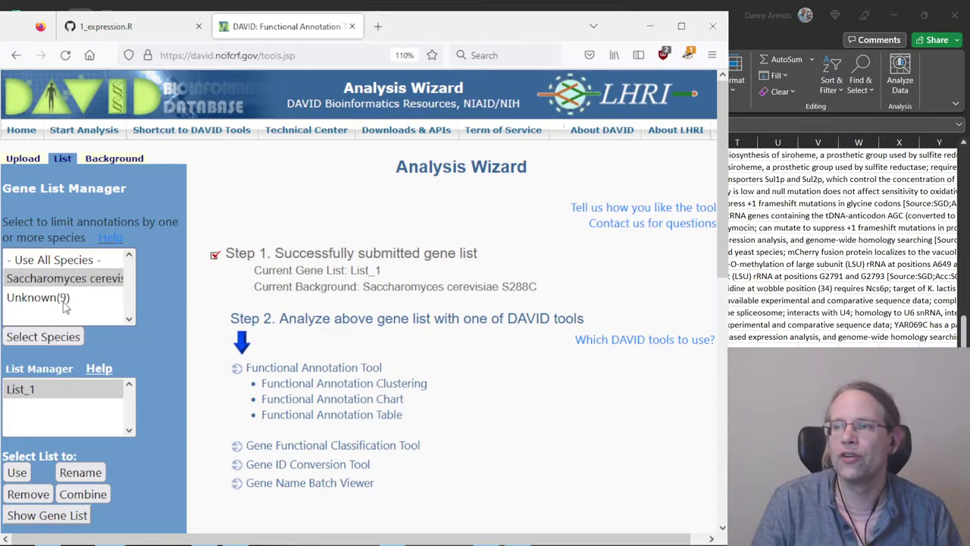
Open the Functional Annotation Tool for the submitted list and request the KEGG_PATHWAY chart from the Pathways annotations
{"action": "scroll", "coordinate": [190, 273], "scroll_direction": "down", "scroll_amount": 2}
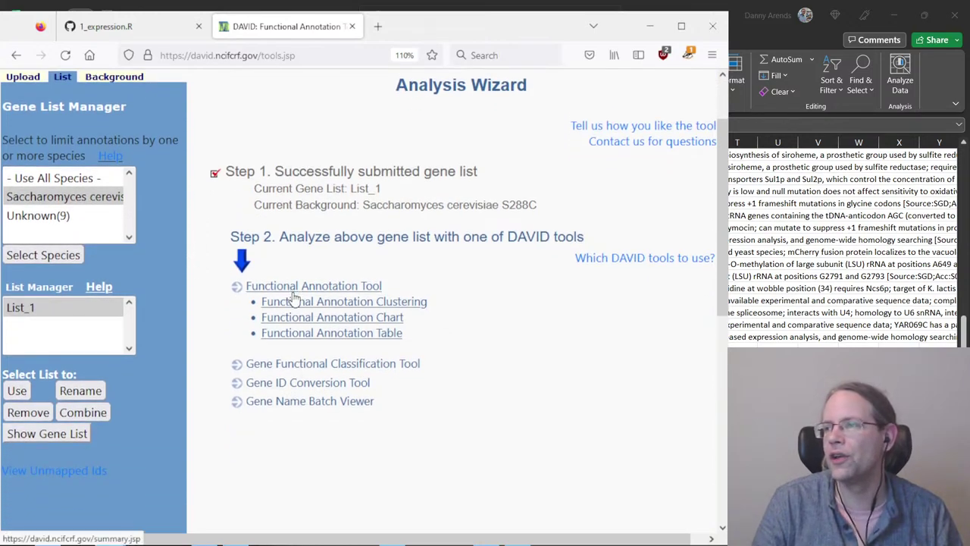
{"action": "left_click", "coordinate": [293, 293]}
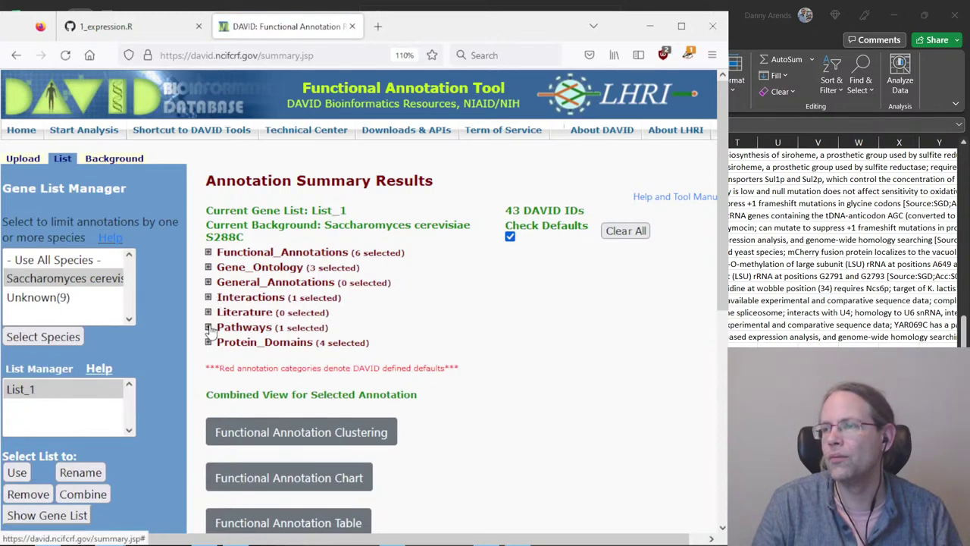
{"action": "left_click", "coordinate": [208, 327]}
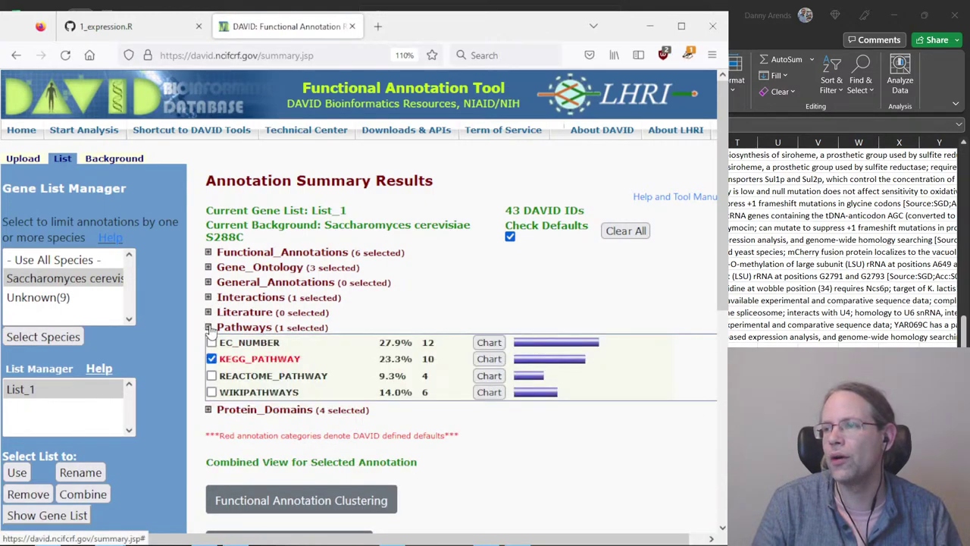
{"action": "left_click", "coordinate": [488, 361]}
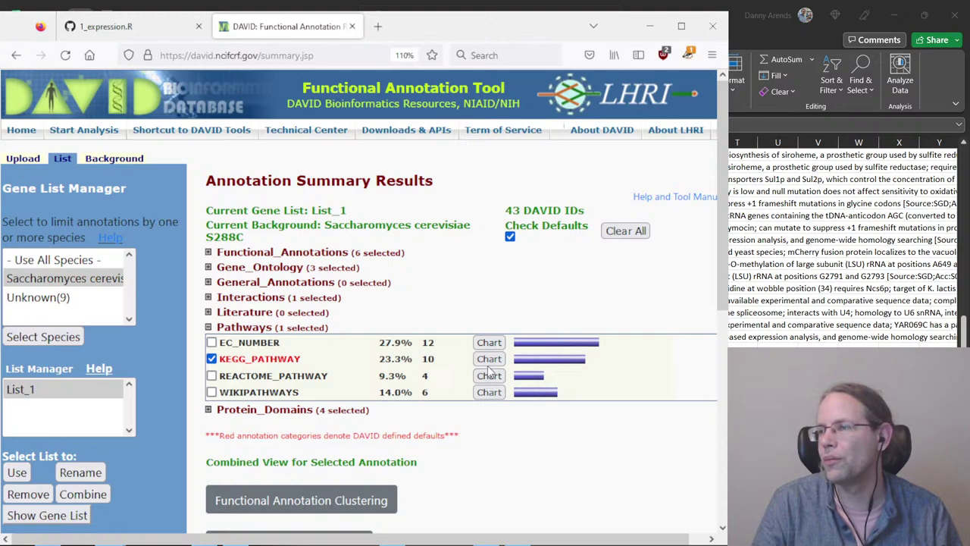
{"action": "left_click", "coordinate": [489, 365]}
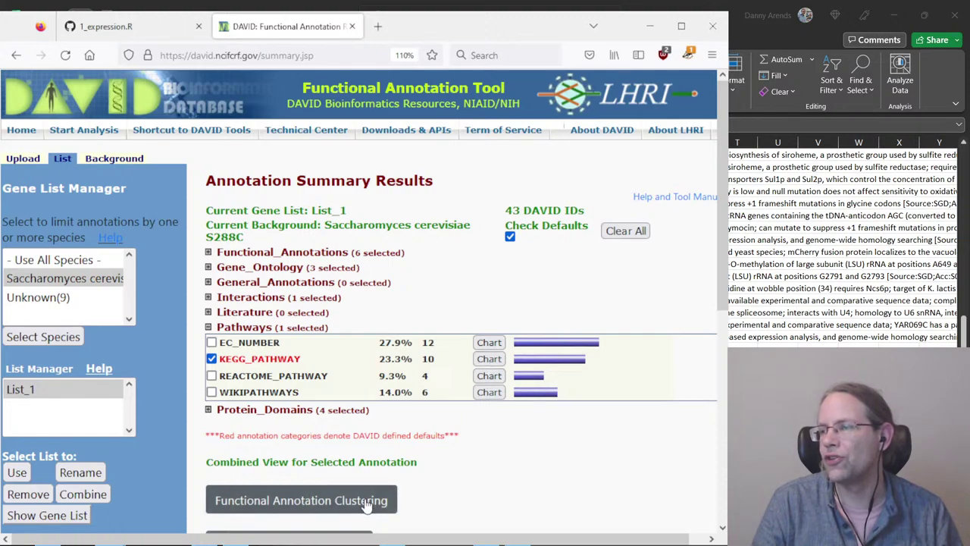